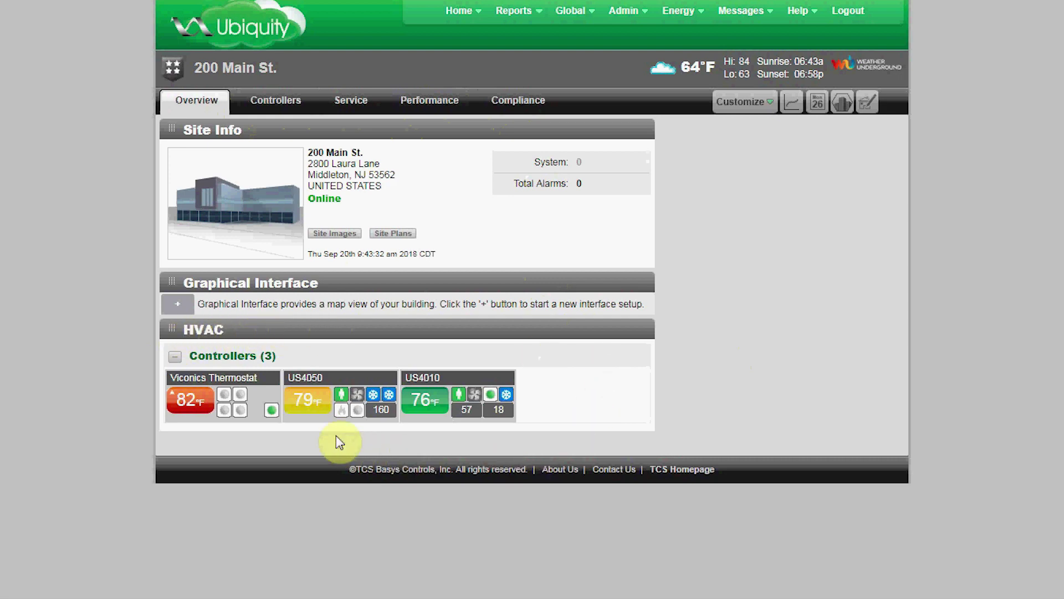
Show the US4010 controller's status popup on the 200 Main St. Overview tab.
{"action": "mouse_move", "coordinate": [431, 408]}
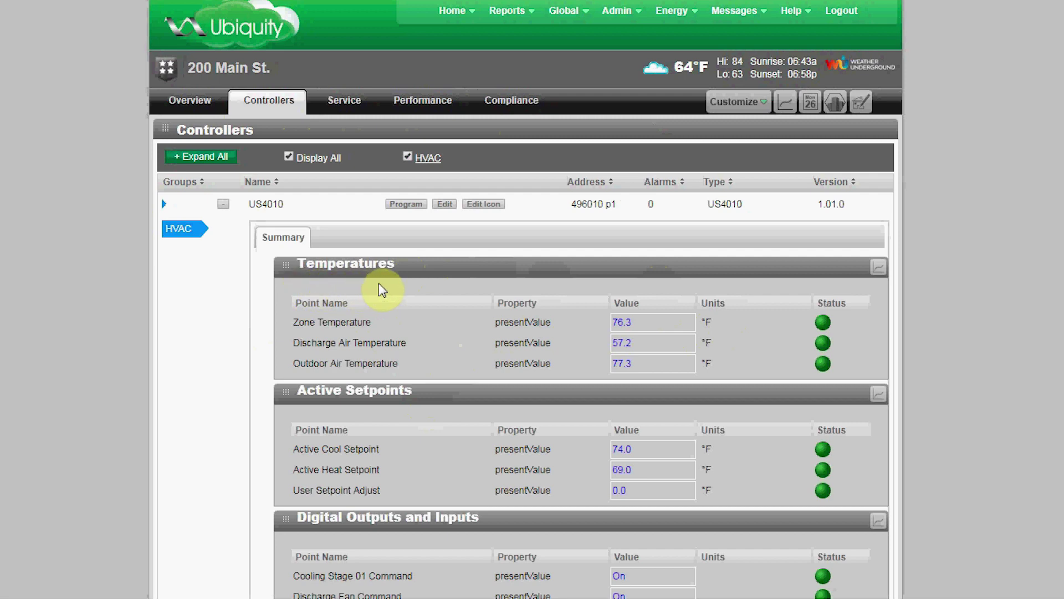
Review US4010's Summary readings and chart its Active Setpoints history over the past week.
{"action": "scroll", "coordinate": [403, 301], "scroll_direction": "down", "scroll_amount": 3}
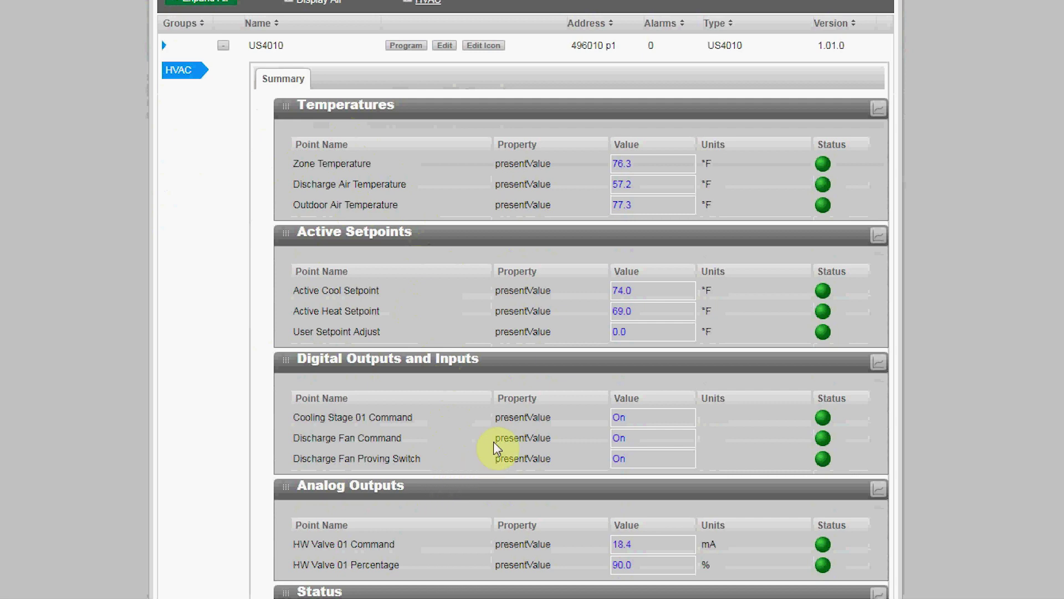
{"action": "scroll", "coordinate": [530, 353], "scroll_direction": "up", "scroll_amount": 2}
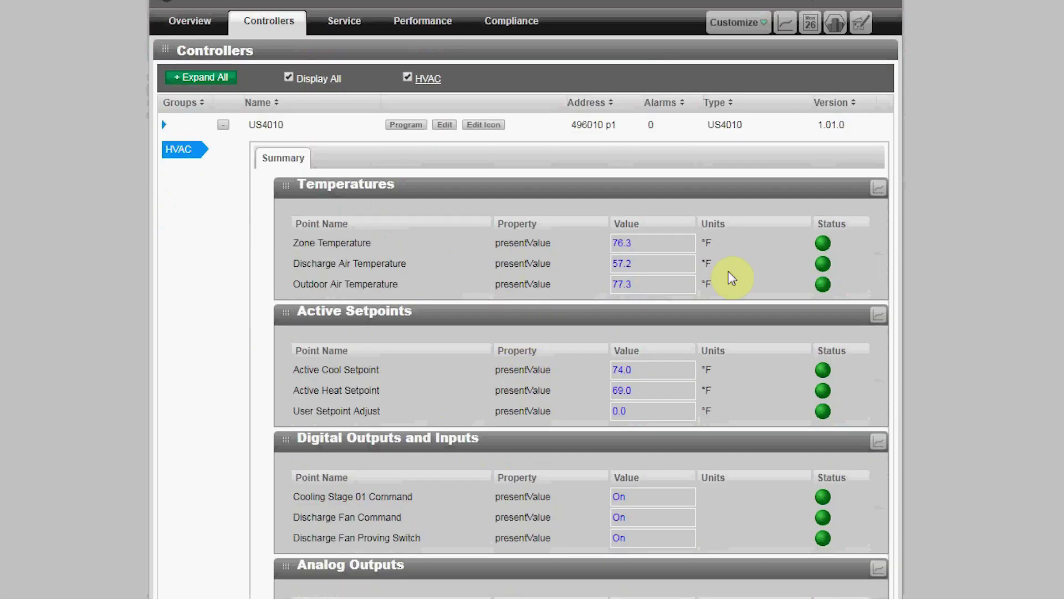
{"action": "left_click", "coordinate": [878, 320]}
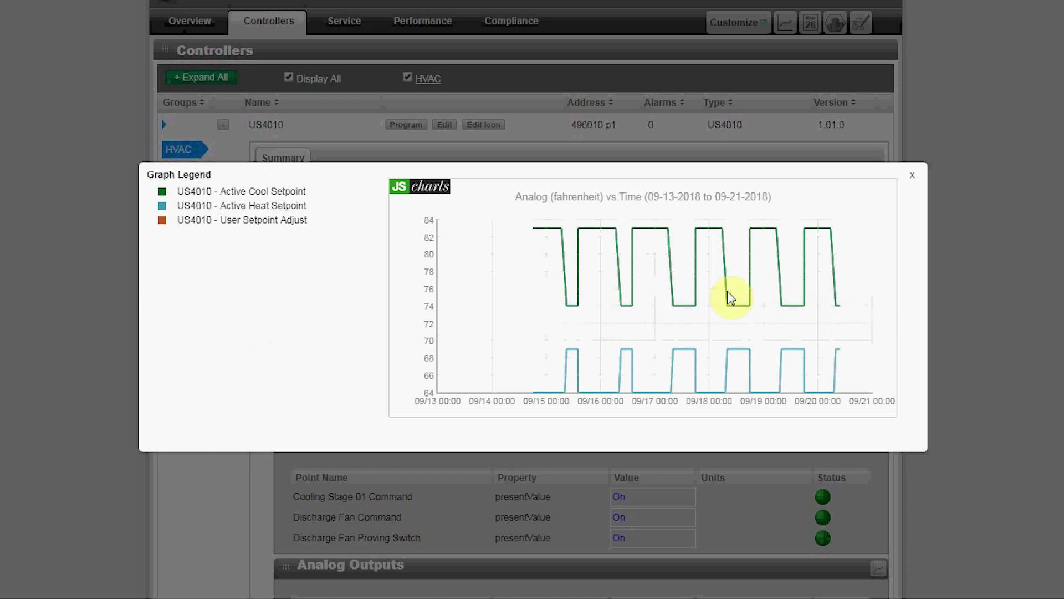
{"action": "left_click", "coordinate": [913, 178]}
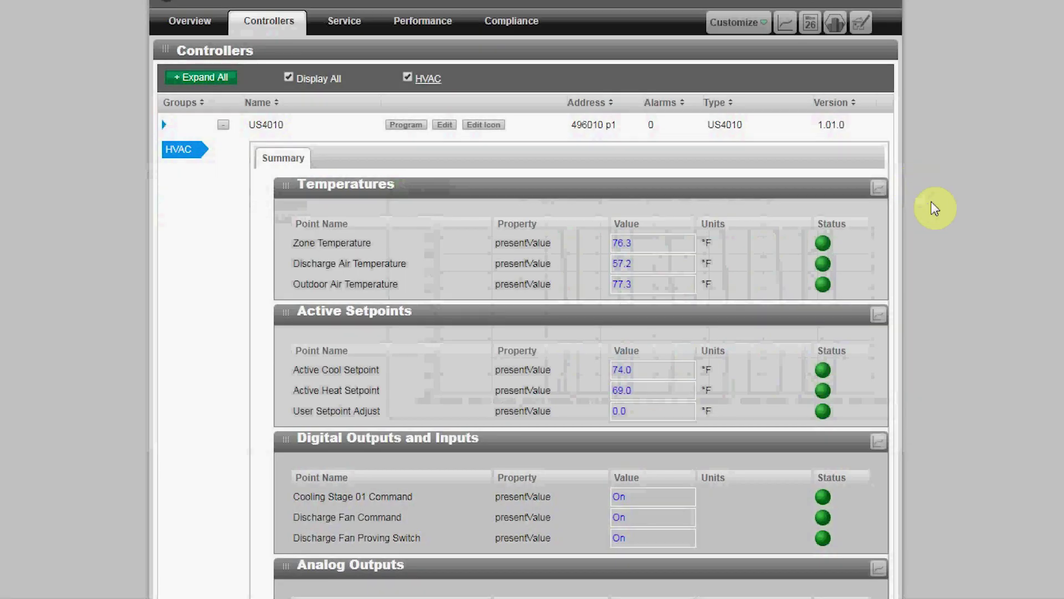
{"action": "mouse_move", "coordinate": [821, 248]}
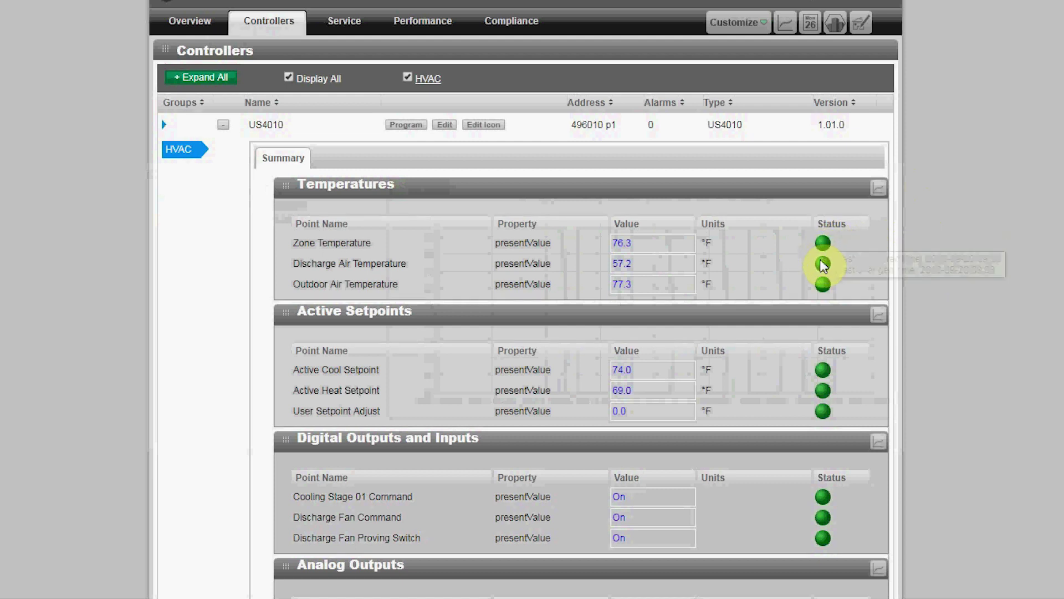
{"action": "mouse_move", "coordinate": [826, 289]}
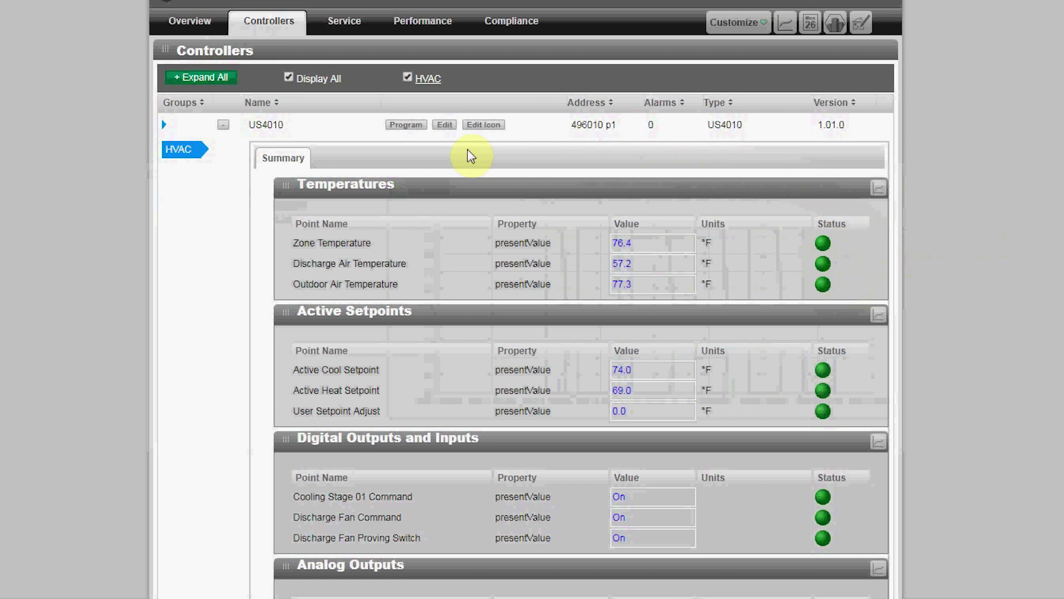
Open US4010's Controller Programming and browse its setpoint, digital and analog output panels.
{"action": "left_click", "coordinate": [395, 125]}
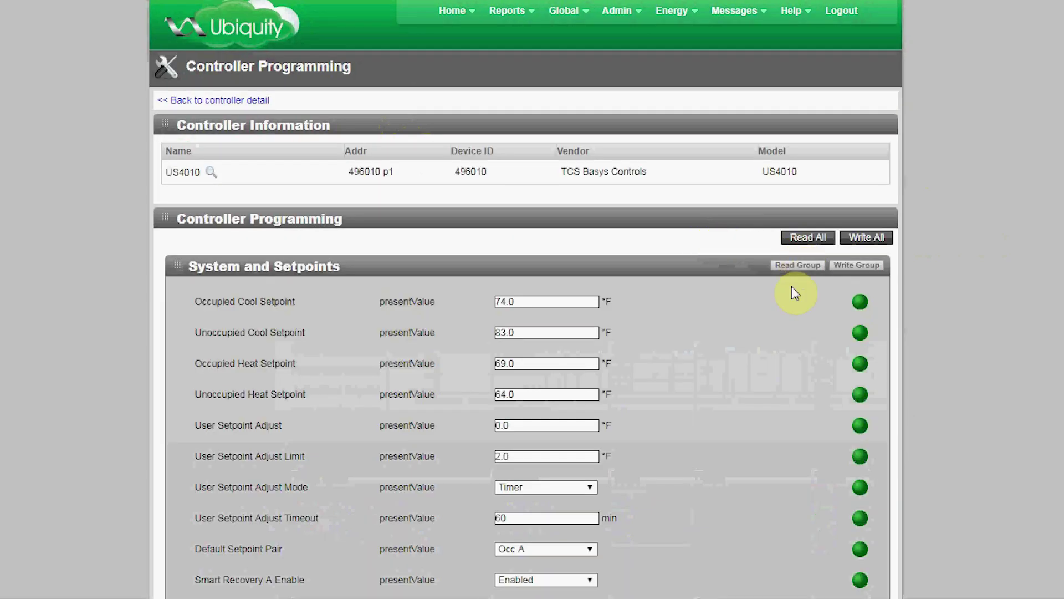
{"action": "scroll", "coordinate": [773, 302], "scroll_direction": "down", "scroll_amount": 2}
{"action": "scroll", "coordinate": [772, 302], "scroll_direction": "down", "scroll_amount": 3}
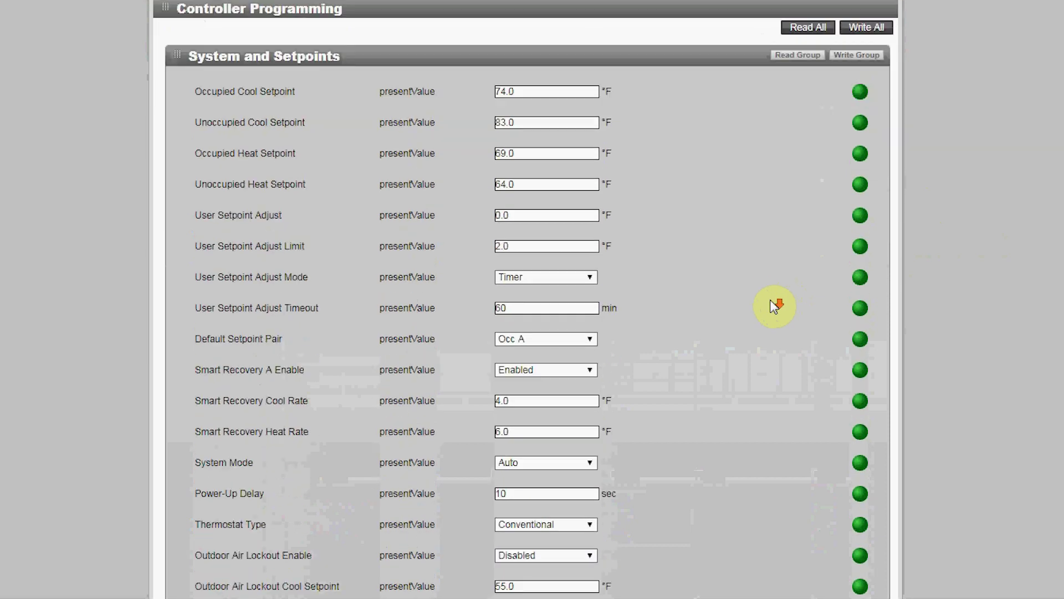
{"action": "scroll", "coordinate": [773, 302], "scroll_direction": "down", "scroll_amount": 6}
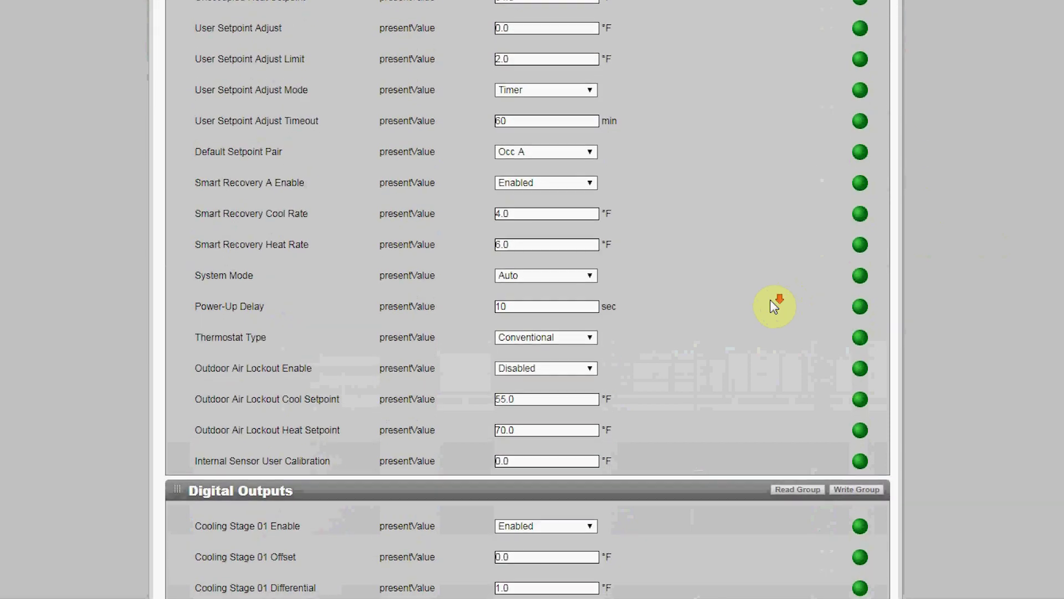
{"action": "scroll", "coordinate": [774, 307], "scroll_direction": "down", "scroll_amount": 5}
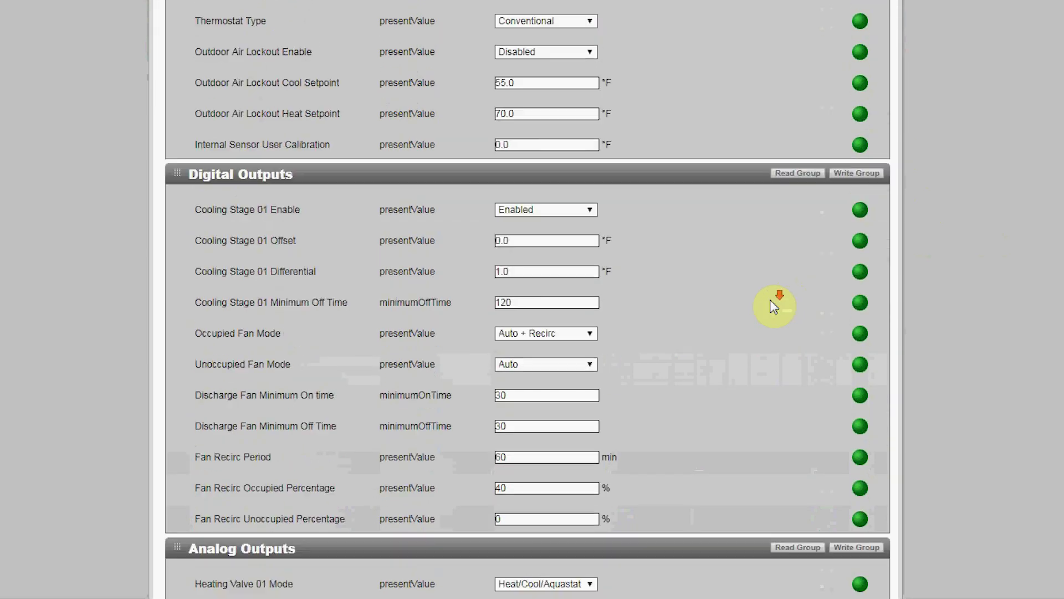
{"action": "scroll", "coordinate": [774, 306], "scroll_direction": "up", "scroll_amount": 2}
{"action": "scroll", "coordinate": [771, 300], "scroll_direction": "up", "scroll_amount": 9}
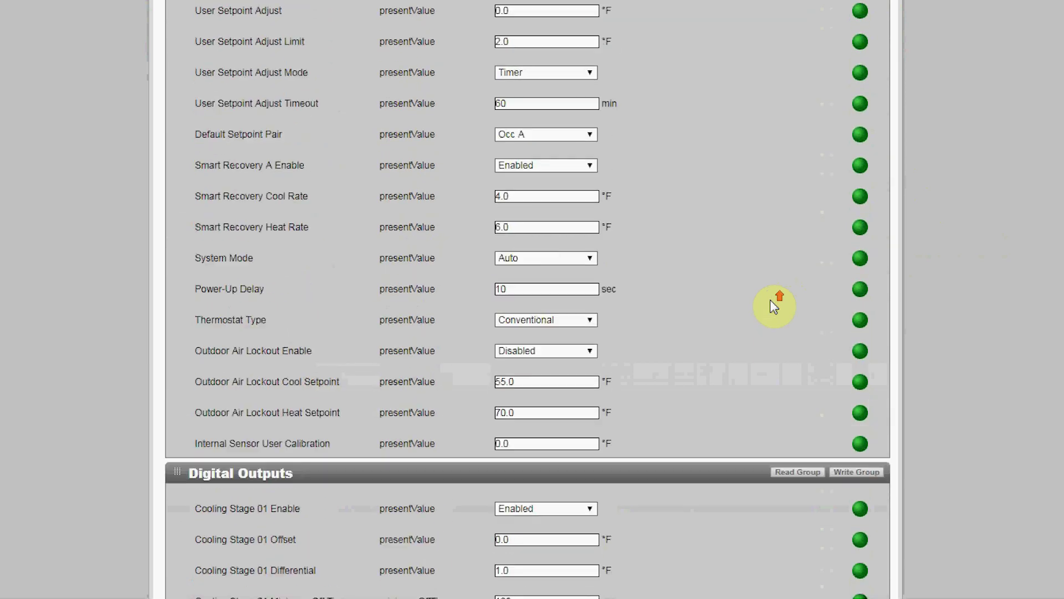
{"action": "scroll", "coordinate": [774, 306], "scroll_direction": "up", "scroll_amount": 2}
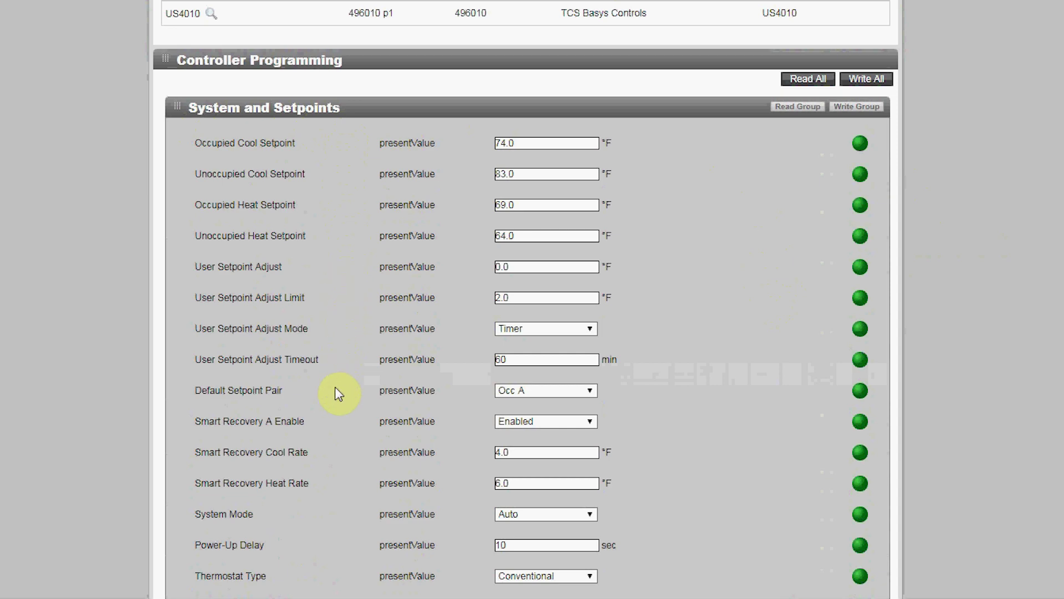
Select the 83.0 °F Unoccupied Cool Setpoint value for editing.
{"action": "scroll", "coordinate": [327, 474], "scroll_direction": "down", "scroll_amount": 4}
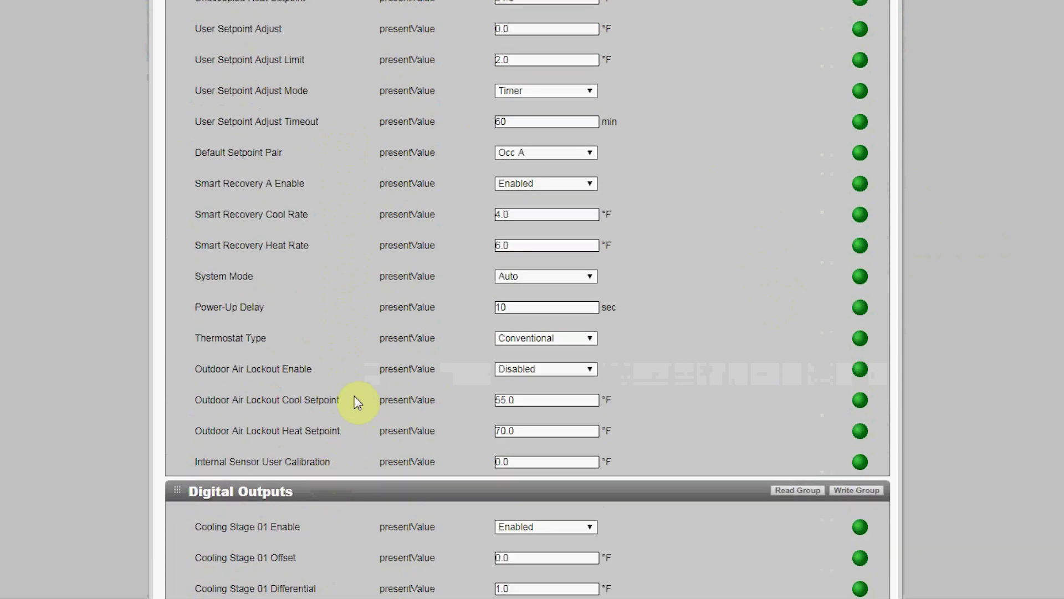
{"action": "scroll", "coordinate": [393, 394], "scroll_direction": "down", "scroll_amount": 8}
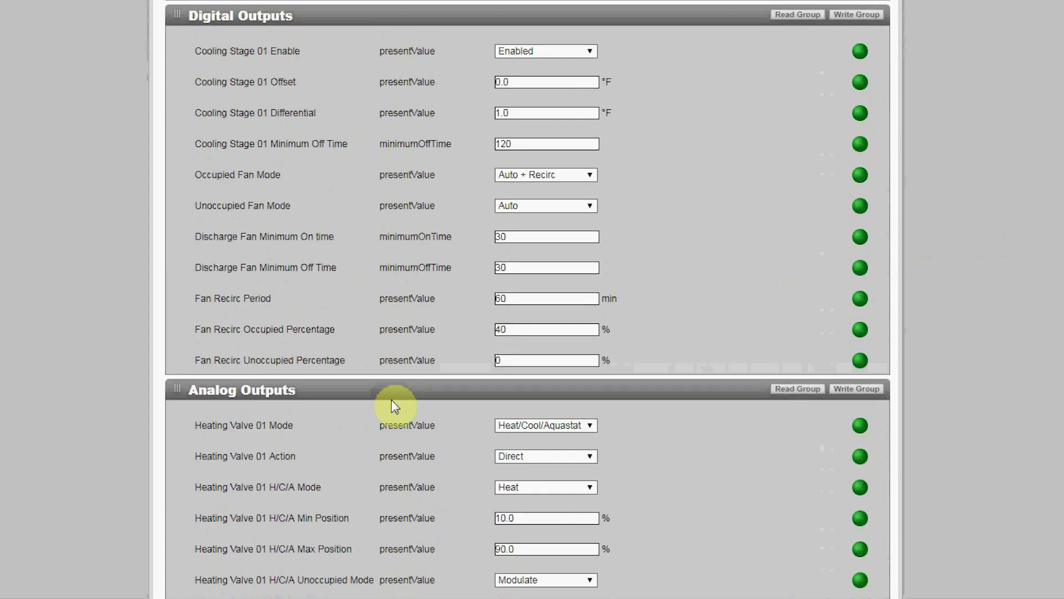
{"action": "scroll", "coordinate": [392, 401], "scroll_direction": "up", "scroll_amount": 10}
{"action": "scroll", "coordinate": [393, 399], "scroll_direction": "up", "scroll_amount": 3}
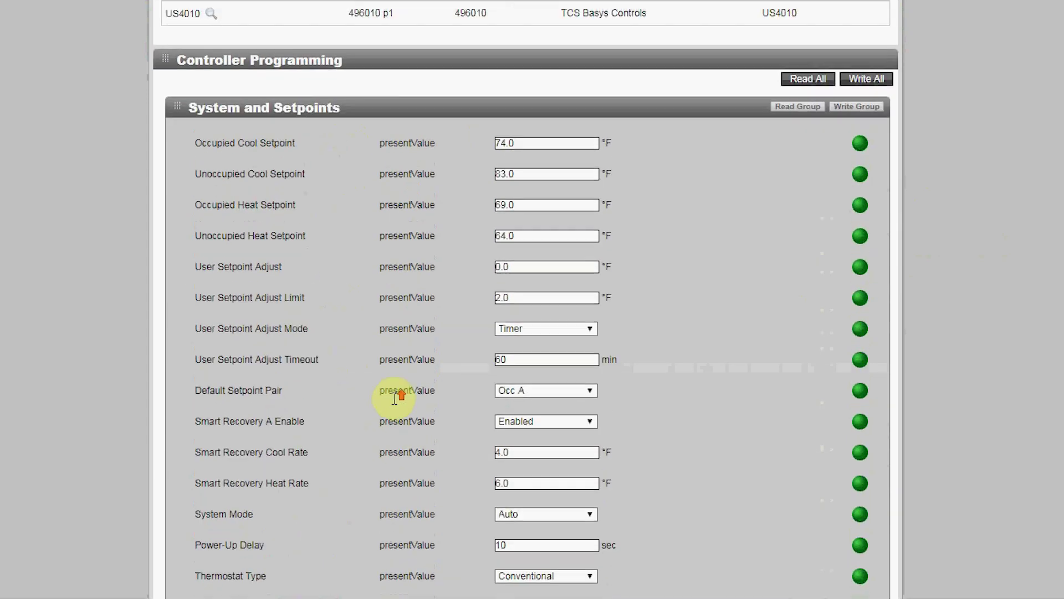
{"action": "double_click", "coordinate": [522, 174]}
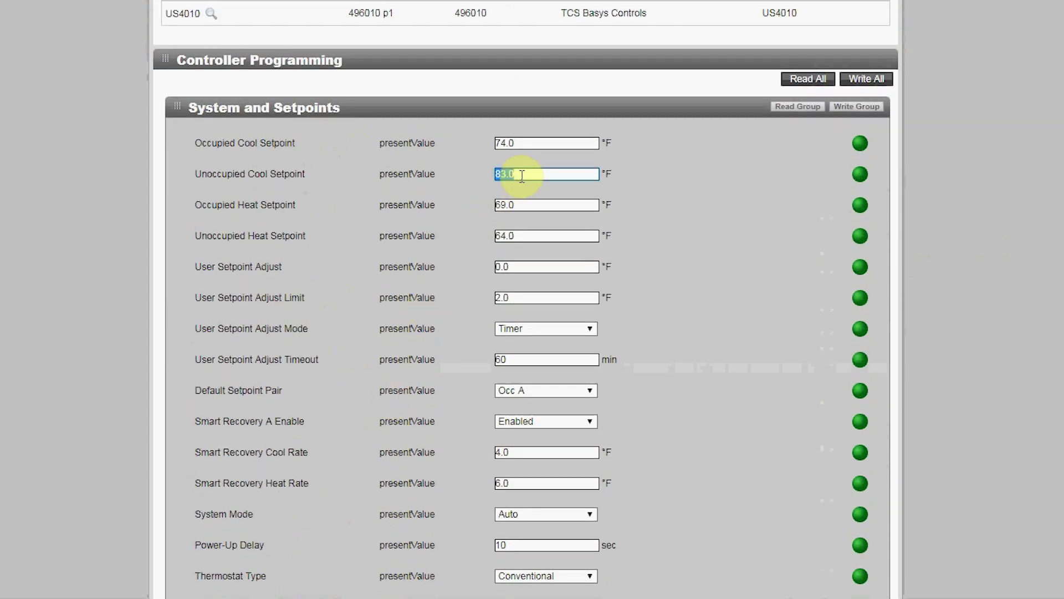
Set Unoccupied Cool Setpoint to 80 °F and write the System and Setpoints group to US4010.
{"action": "type", "text": "80"}
{"action": "left_click", "coordinate": [681, 178]}
{"action": "left_click", "coordinate": [859, 108]}
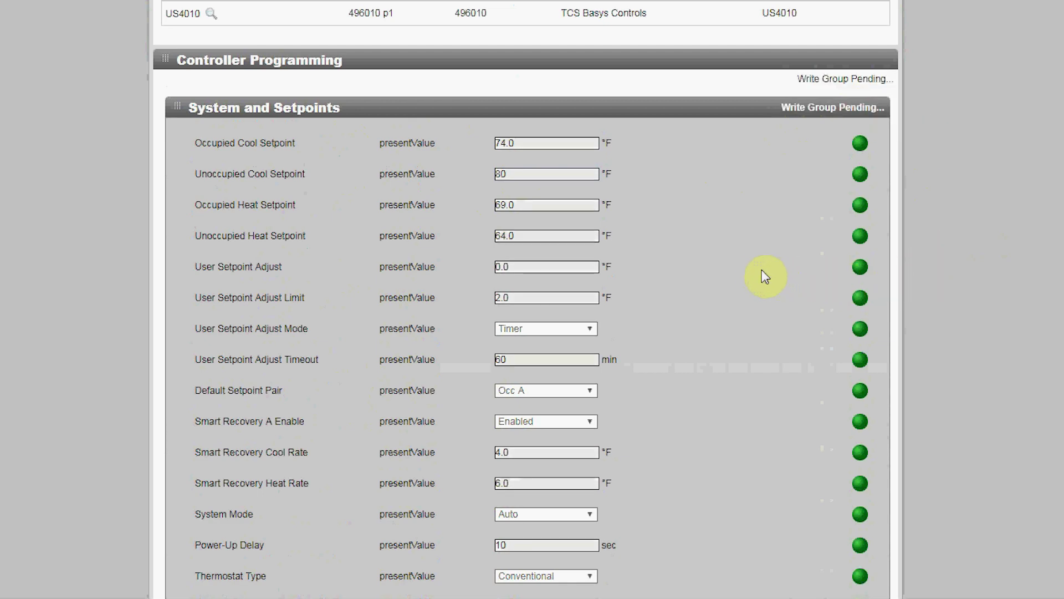
Look over the remaining programming panels, then return to the 200 Main St. site page.
{"action": "scroll", "coordinate": [757, 264], "scroll_direction": "down", "scroll_amount": 9}
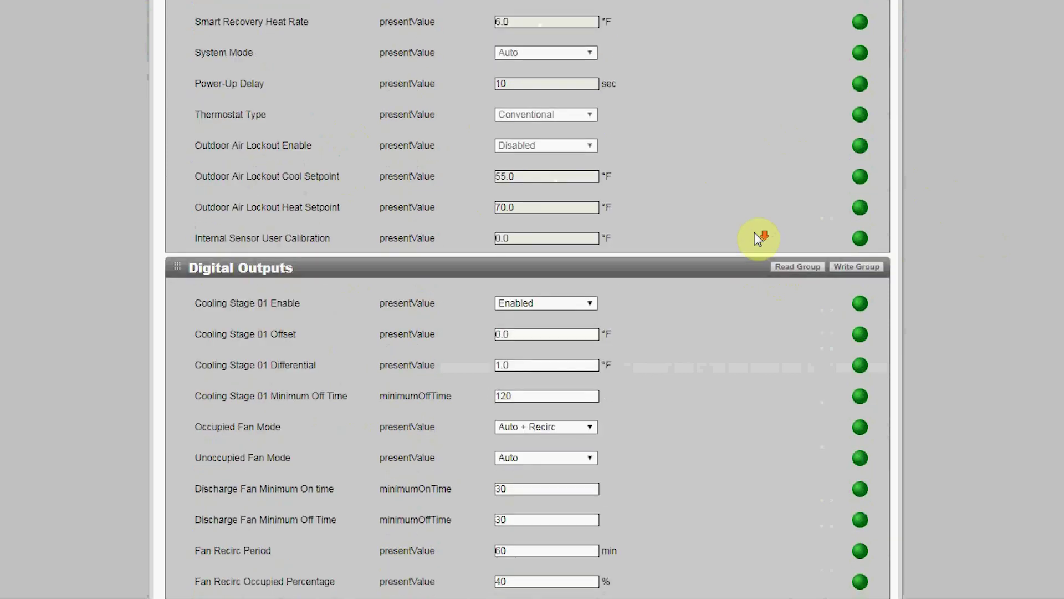
{"action": "scroll", "coordinate": [756, 249], "scroll_direction": "down", "scroll_amount": 3}
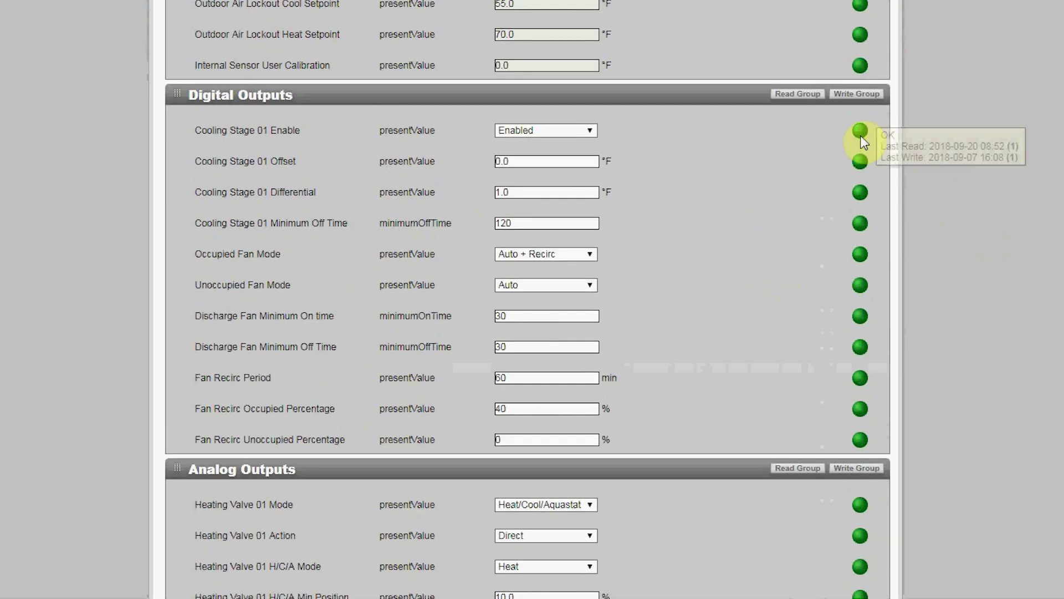
{"action": "scroll", "coordinate": [879, 176], "scroll_direction": "down", "scroll_amount": 9}
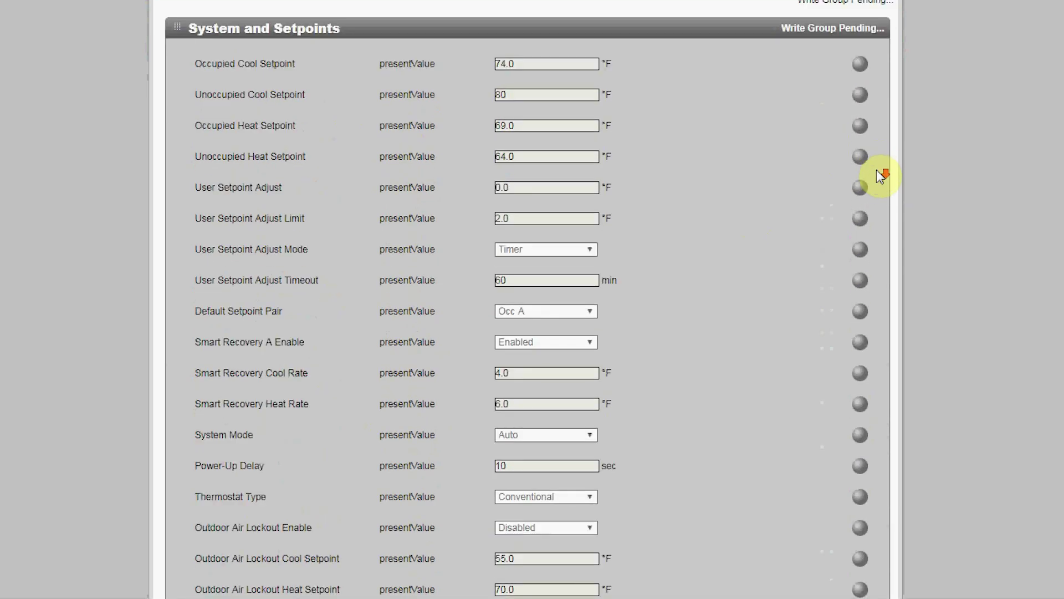
{"action": "mouse_move", "coordinate": [868, 260]}
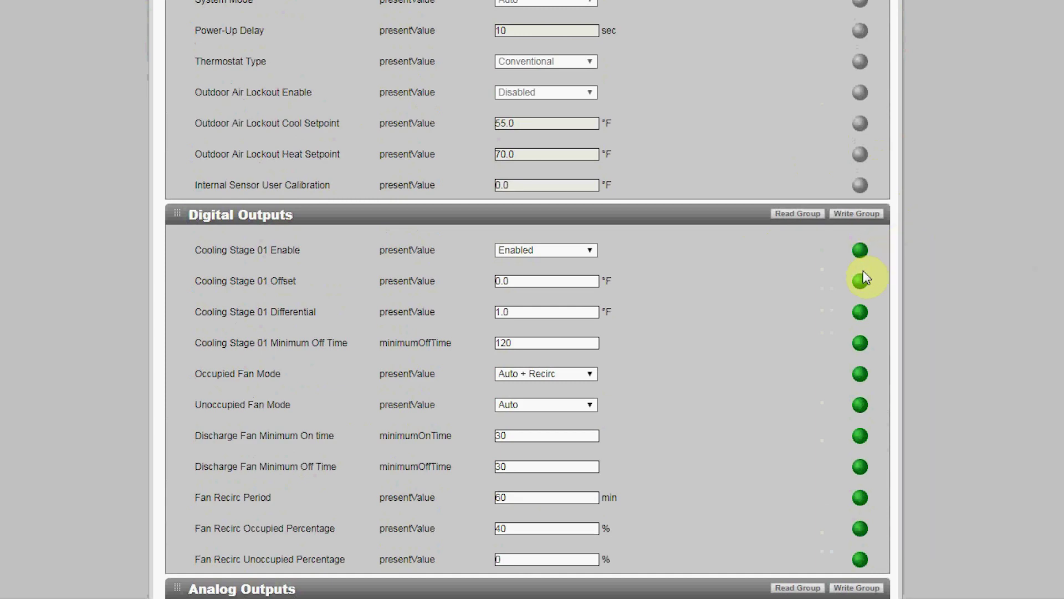
{"action": "mouse_move", "coordinate": [860, 324]}
{"action": "scroll", "coordinate": [763, 322], "scroll_direction": "up", "scroll_amount": 10}
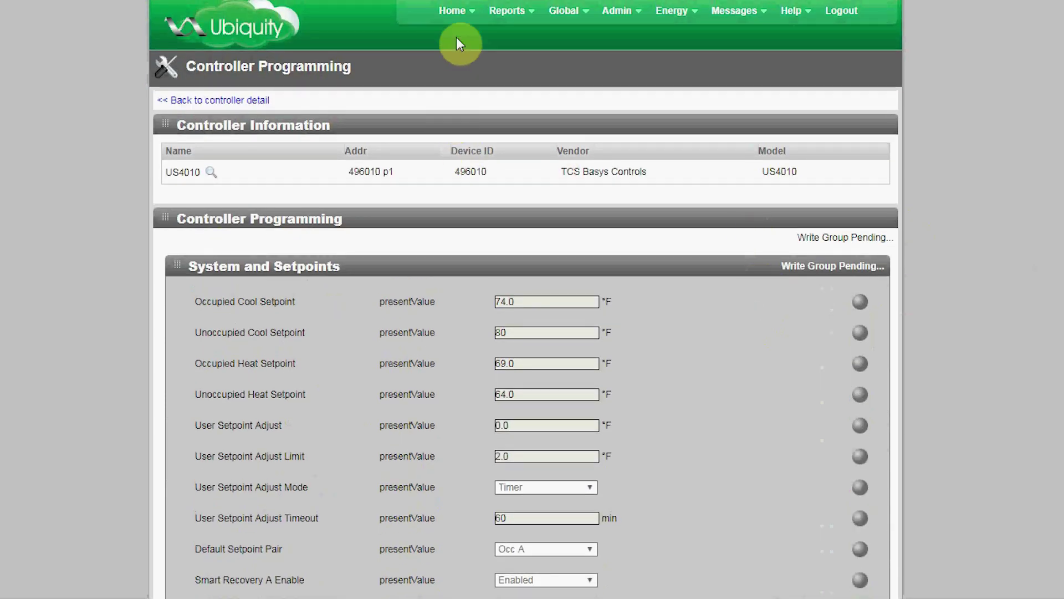
{"action": "mouse_move", "coordinate": [456, 14]}
{"action": "left_click", "coordinate": [438, 60]}
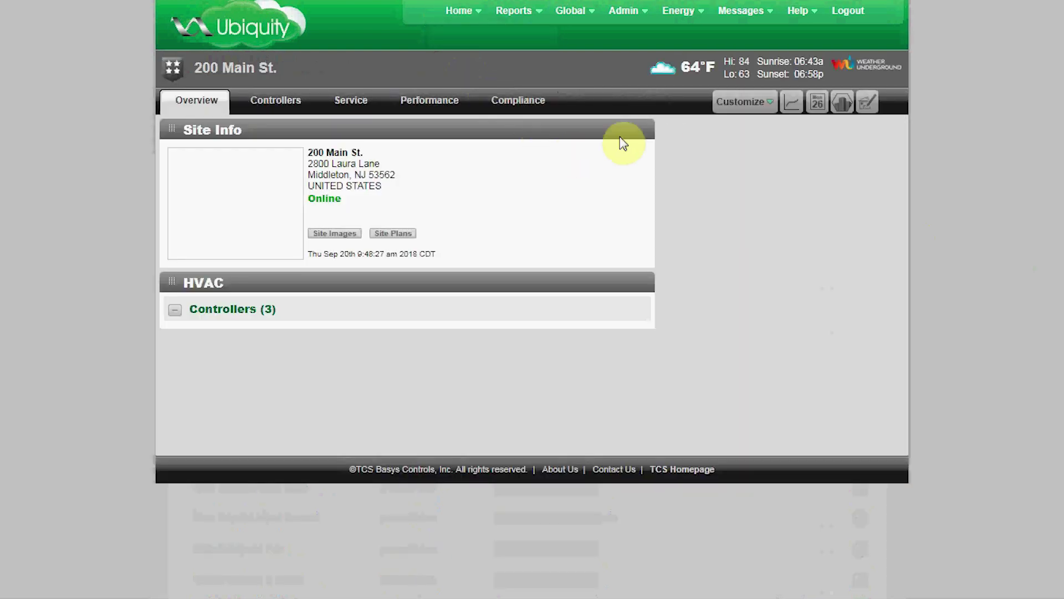
Open the BACnet Manager for 200 Main St. from the site toolbar.
{"action": "left_click", "coordinate": [844, 108]}
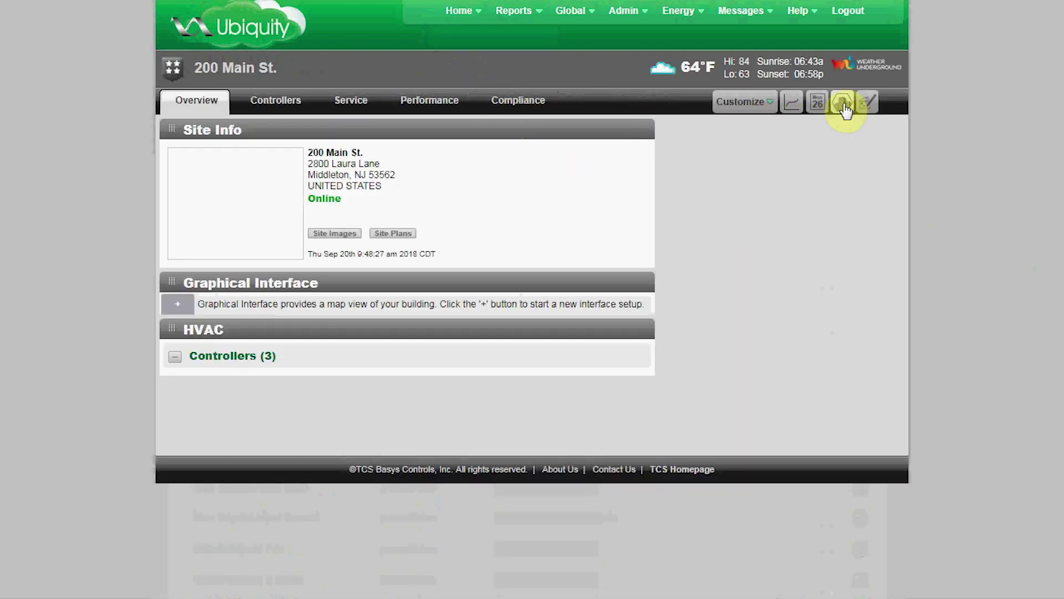
{"action": "left_click", "coordinate": [843, 108]}
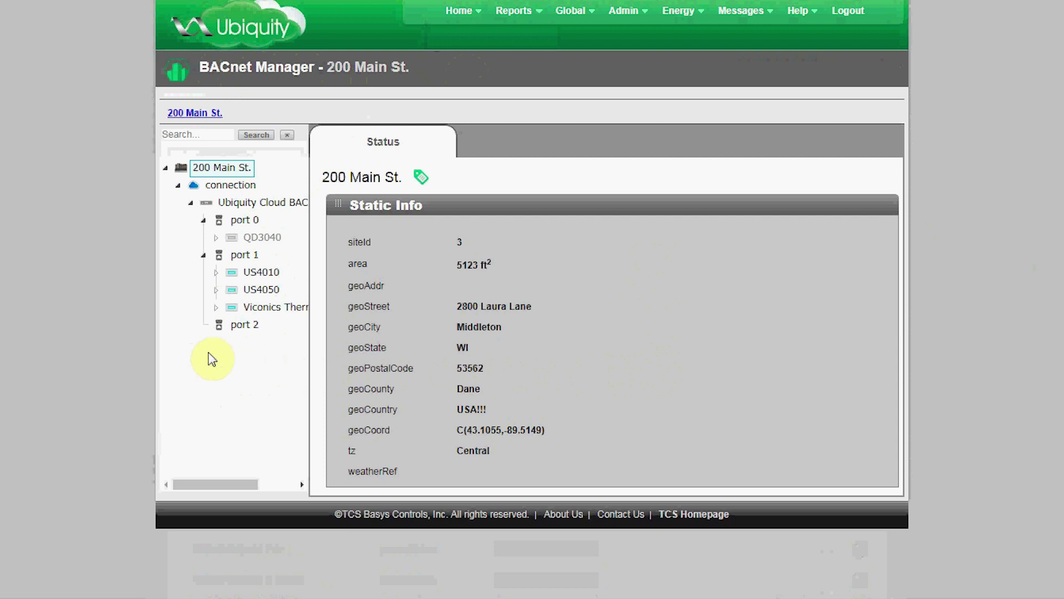
Navigate the device tree through the connection and BACnet Navigator to US4010's status page.
{"action": "left_click", "coordinate": [209, 177]}
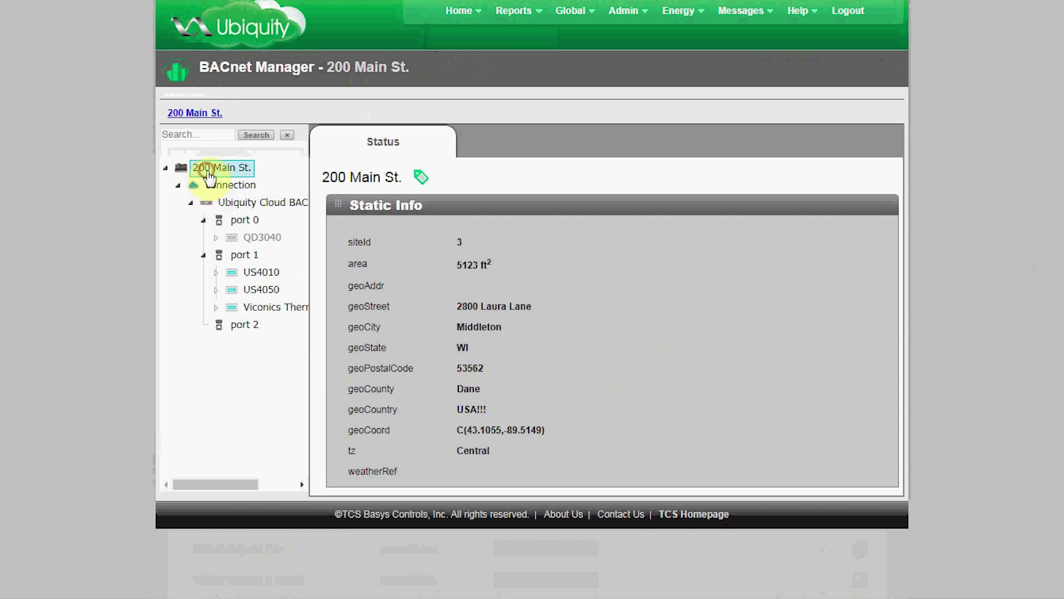
{"action": "left_click", "coordinate": [222, 185]}
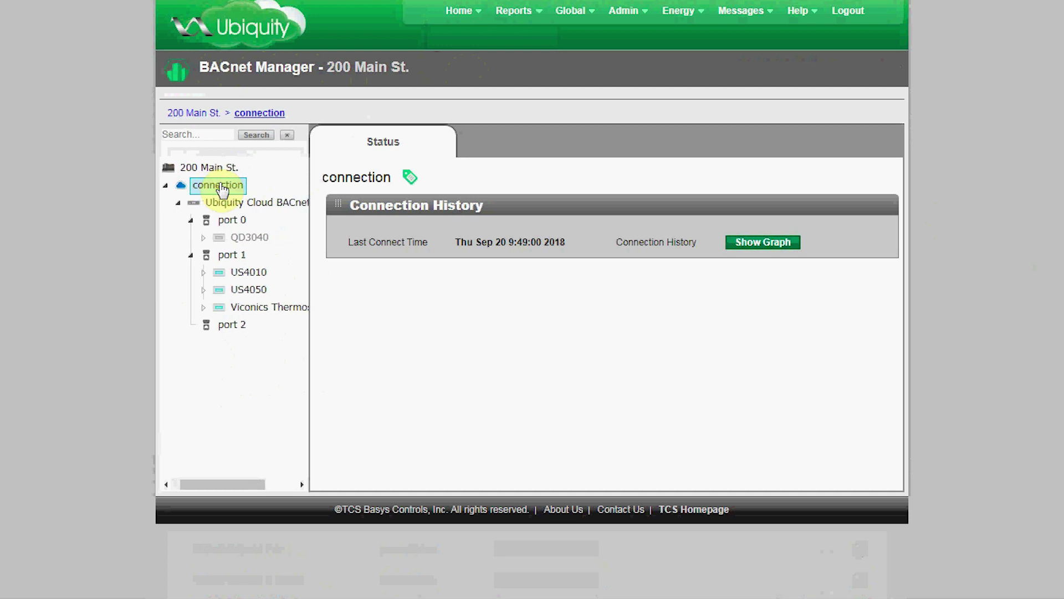
{"action": "left_click", "coordinate": [227, 203]}
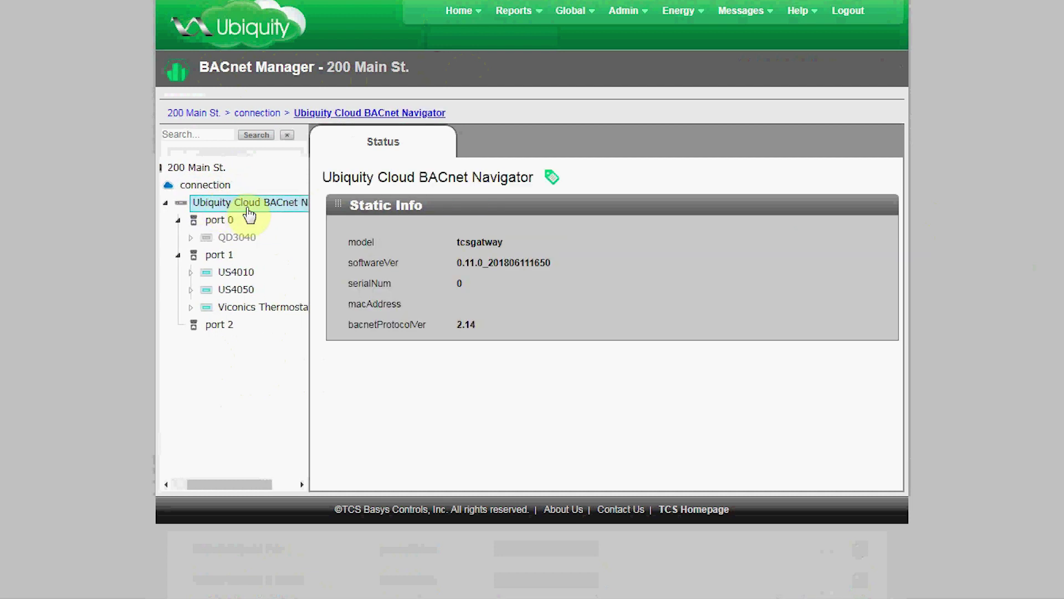
{"action": "left_click", "coordinate": [241, 273]}
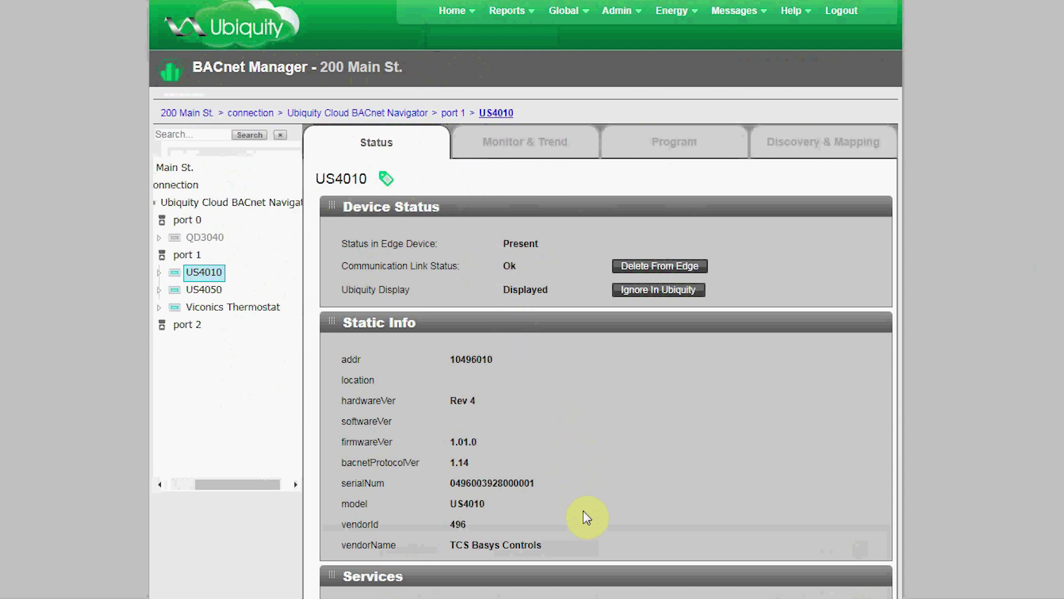
{"action": "scroll", "coordinate": [587, 518], "scroll_direction": "down", "scroll_amount": 3}
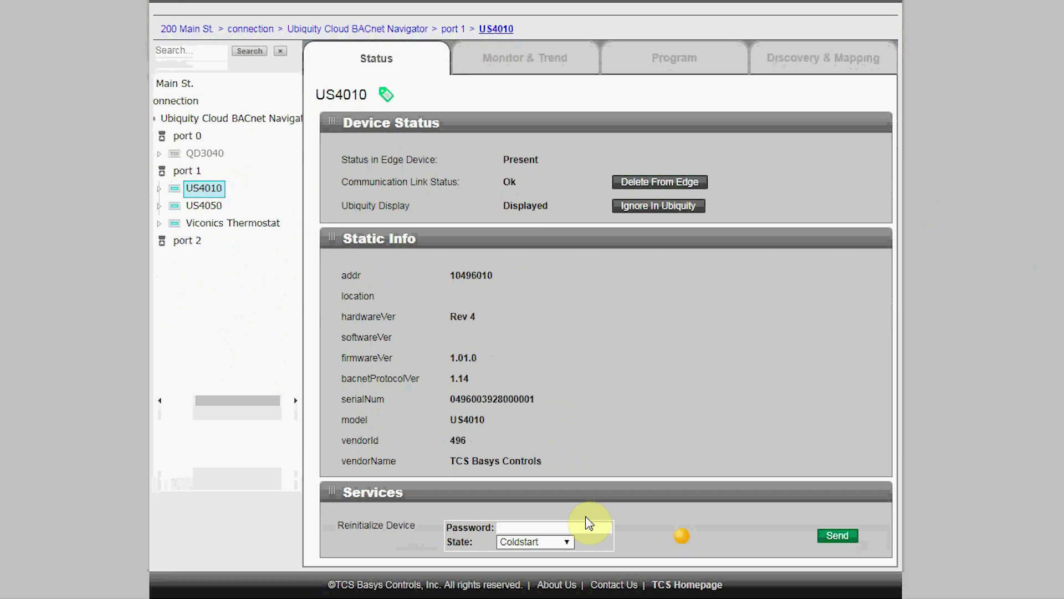
{"action": "scroll", "coordinate": [589, 523], "scroll_direction": "up", "scroll_amount": 3}
Check US4010's monitored points and programmed setpoints (Unoccupied Cool 80.0), then open Discovery & Mapping.
{"action": "left_click", "coordinate": [523, 154]}
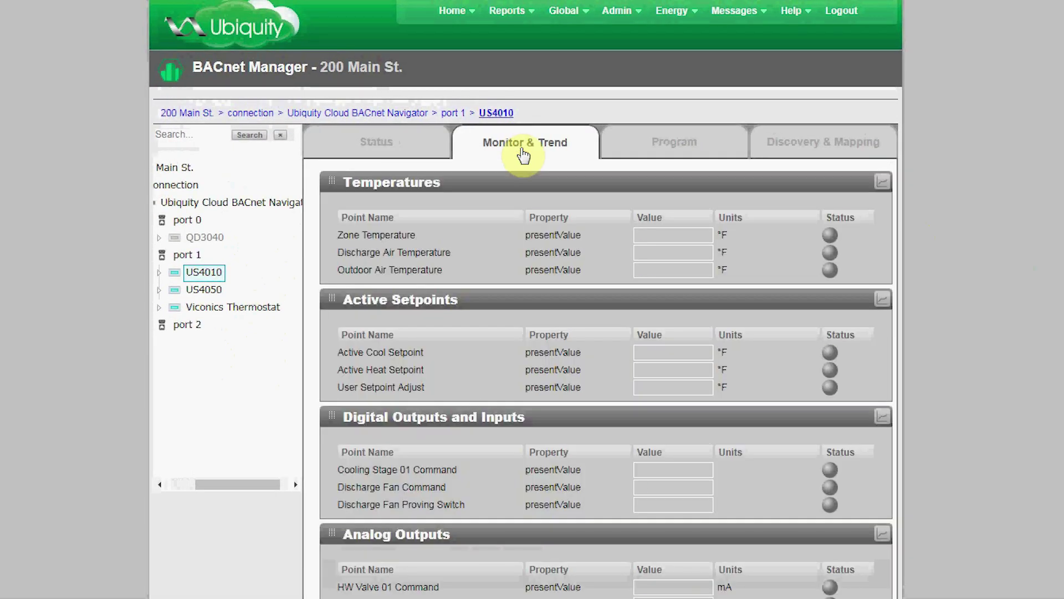
{"action": "left_click", "coordinate": [677, 153]}
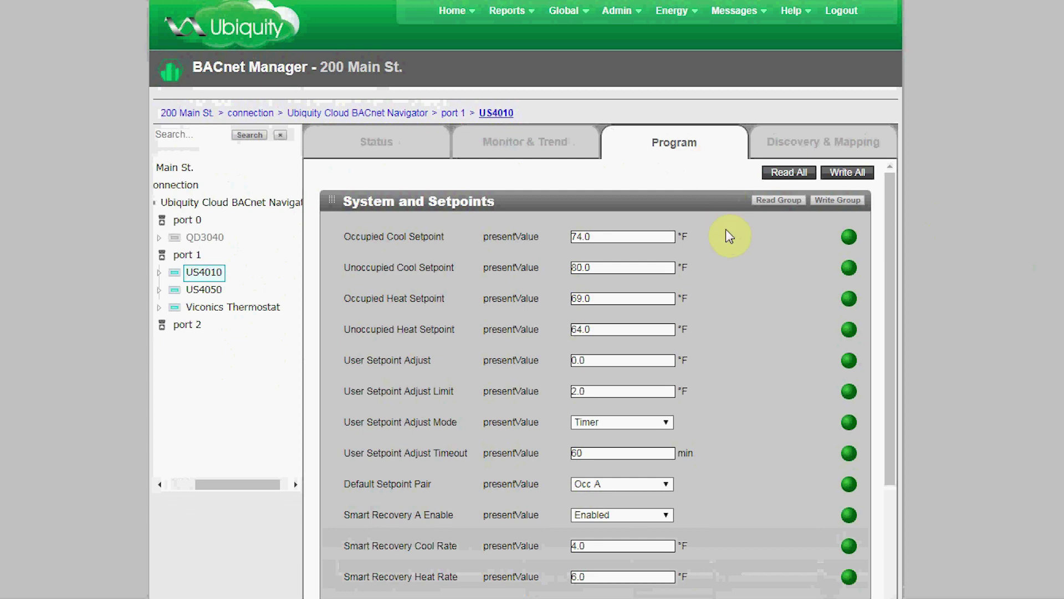
{"action": "scroll", "coordinate": [726, 233], "scroll_direction": "down", "scroll_amount": 3}
{"action": "scroll", "coordinate": [727, 233], "scroll_direction": "up", "scroll_amount": 3}
{"action": "double_click", "coordinate": [615, 268]}
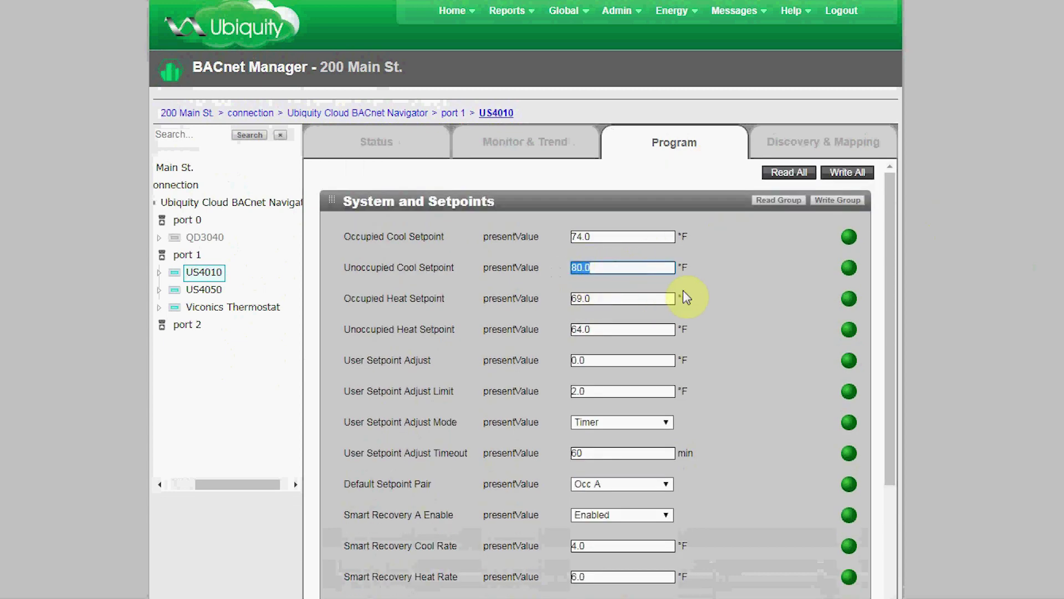
{"action": "left_click", "coordinate": [740, 290]}
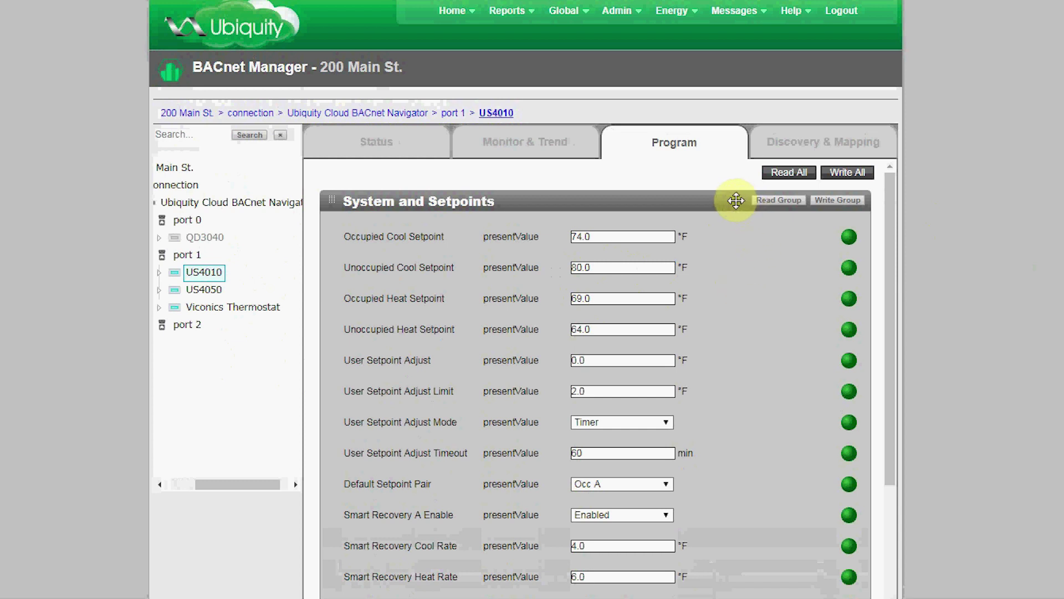
{"action": "left_click", "coordinate": [809, 143]}
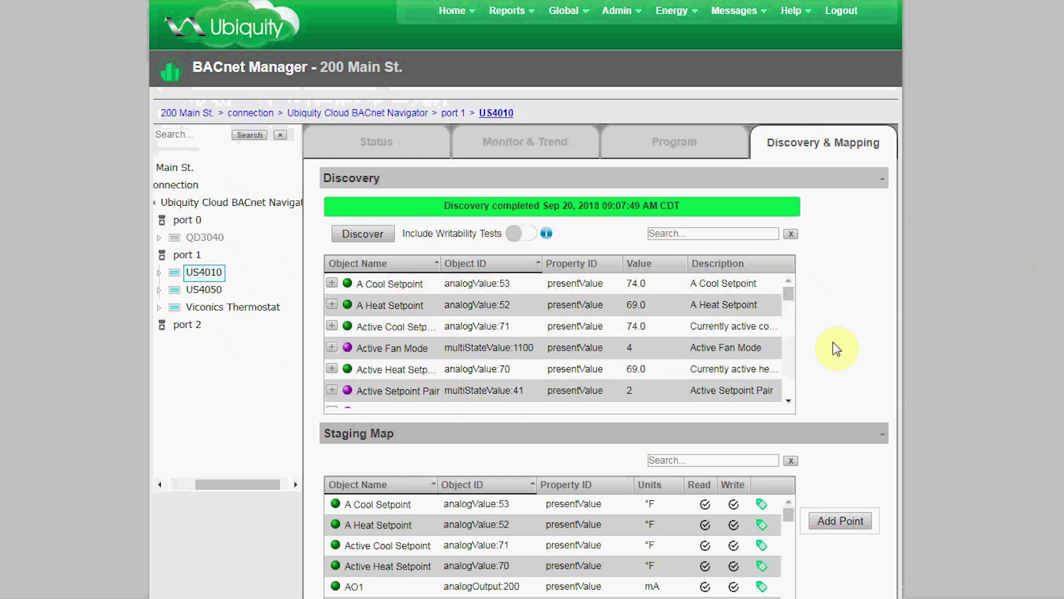
{"action": "scroll", "coordinate": [837, 349], "scroll_direction": "down", "scroll_amount": 4}
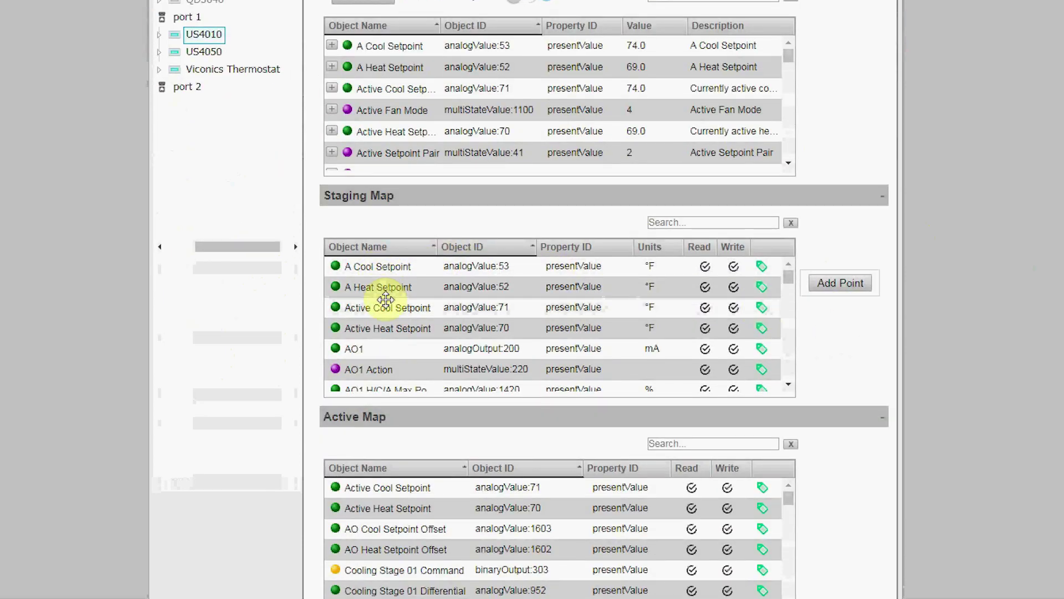
{"action": "left_click", "coordinate": [762, 288]}
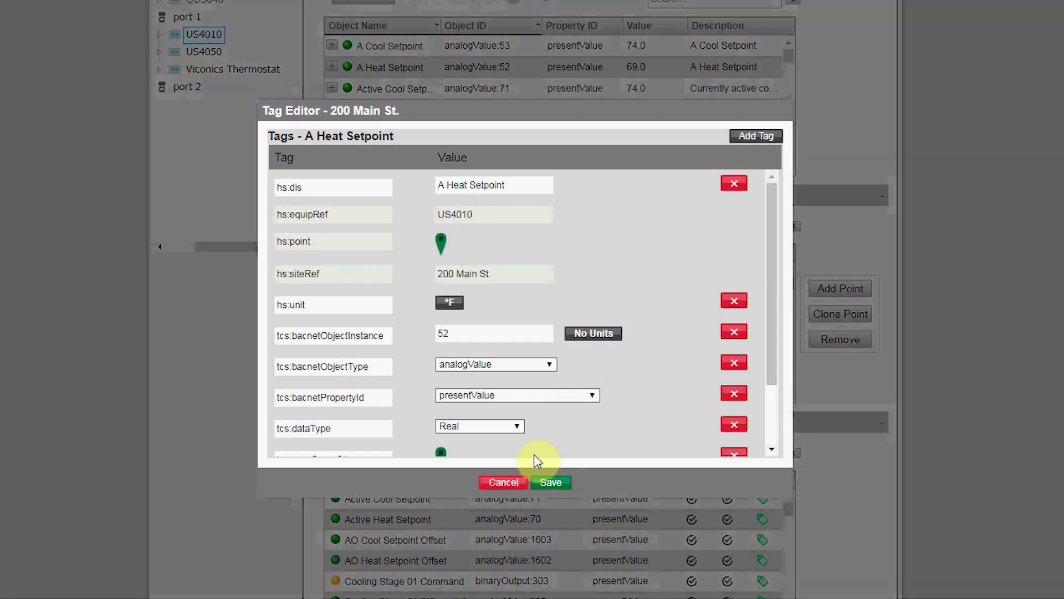
{"action": "left_click", "coordinate": [497, 484]}
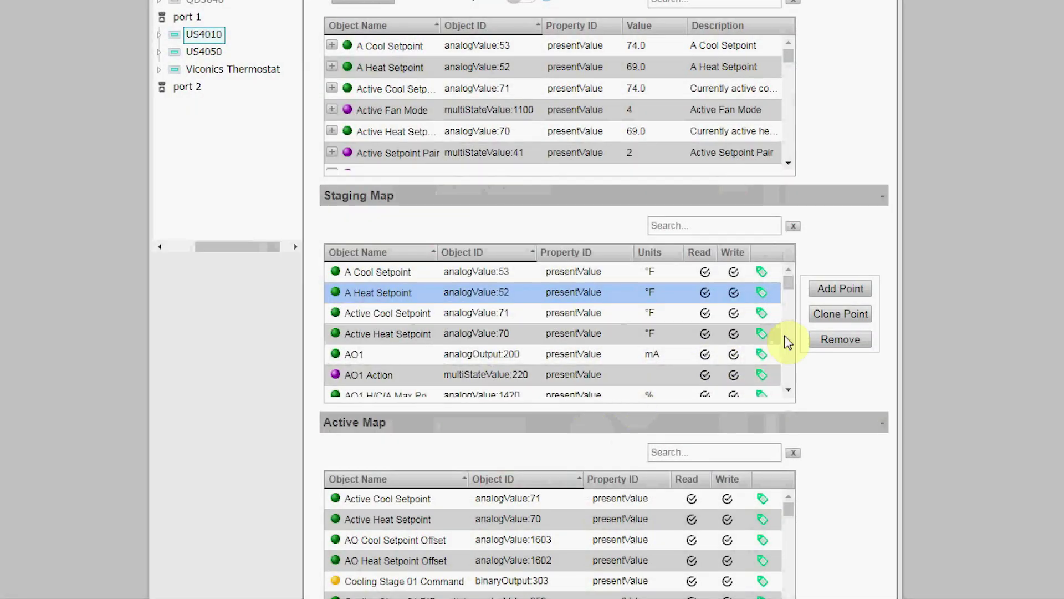
{"action": "scroll", "coordinate": [785, 339], "scroll_direction": "down", "scroll_amount": 4}
{"action": "scroll", "coordinate": [893, 372], "scroll_direction": "down", "scroll_amount": 2}
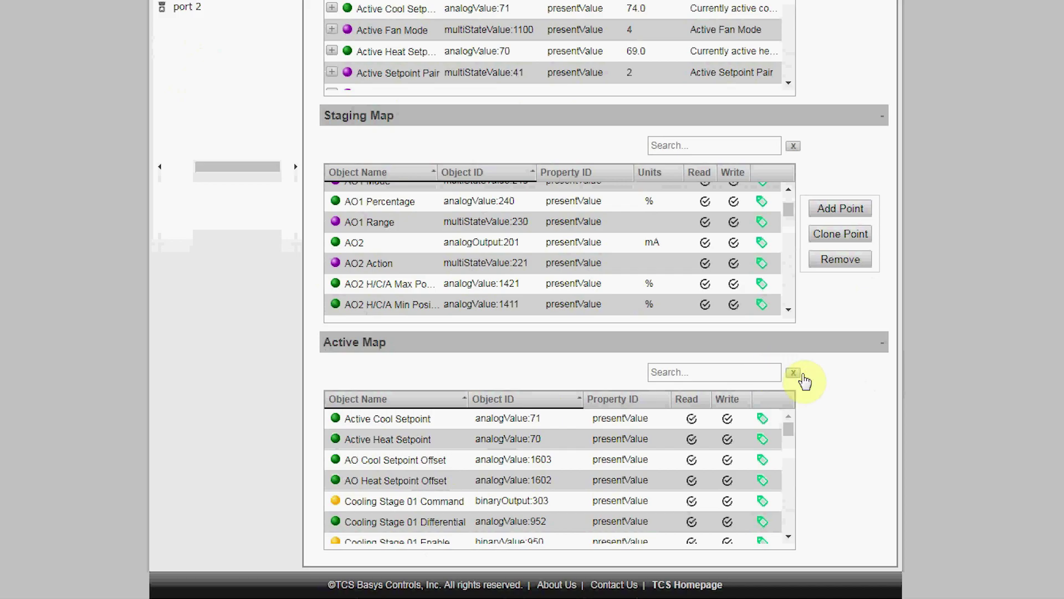
{"action": "scroll", "coordinate": [828, 365], "scroll_direction": "up", "scroll_amount": 4}
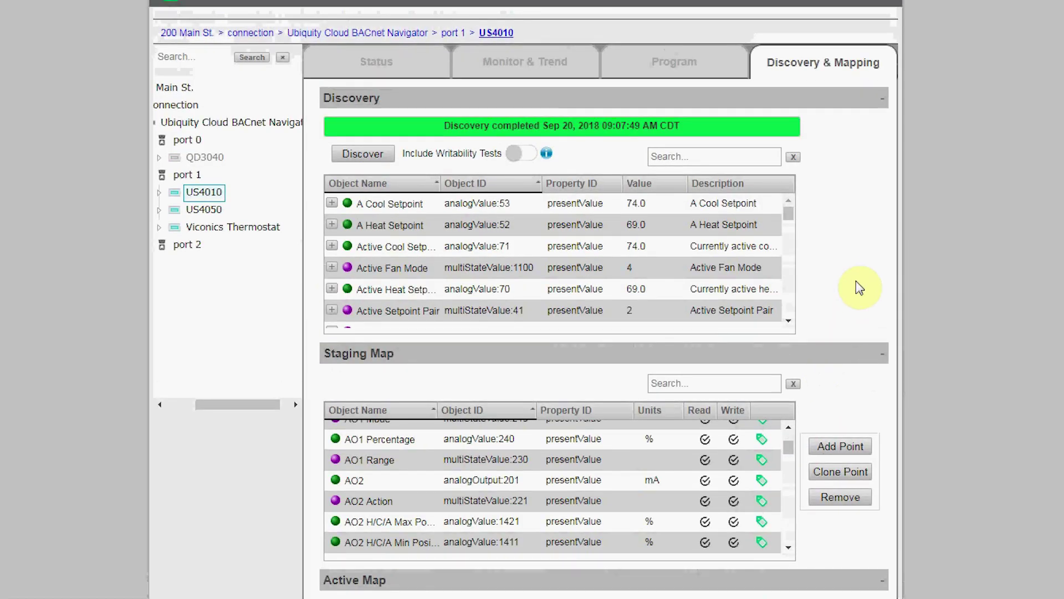
Clear the discovered points filter and rerun discovery on US4010, confirming the restart.
{"action": "scroll", "coordinate": [858, 277], "scroll_direction": "up", "scroll_amount": 2}
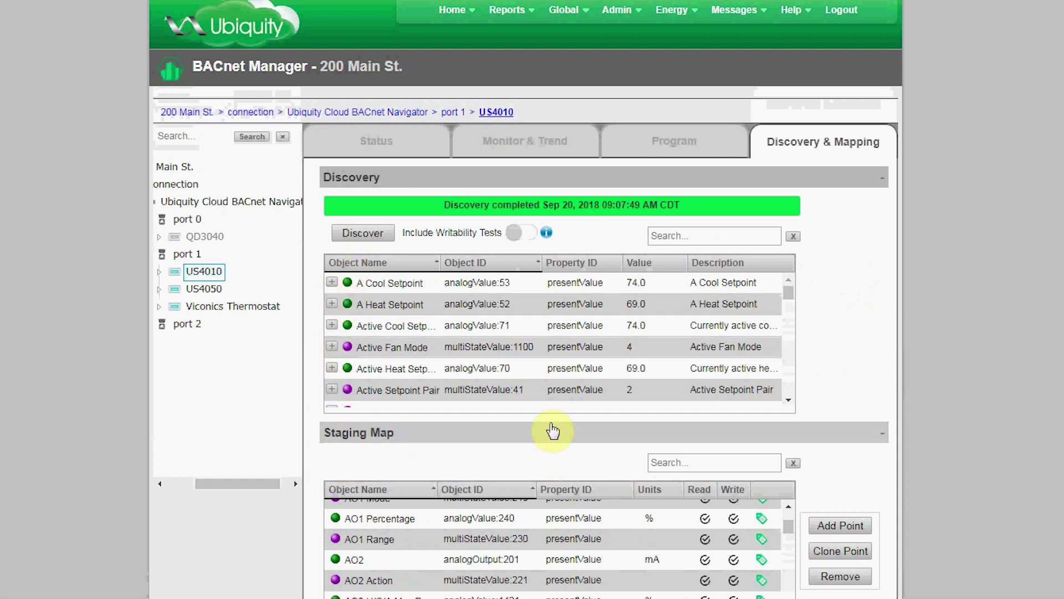
{"action": "left_click", "coordinate": [714, 236]}
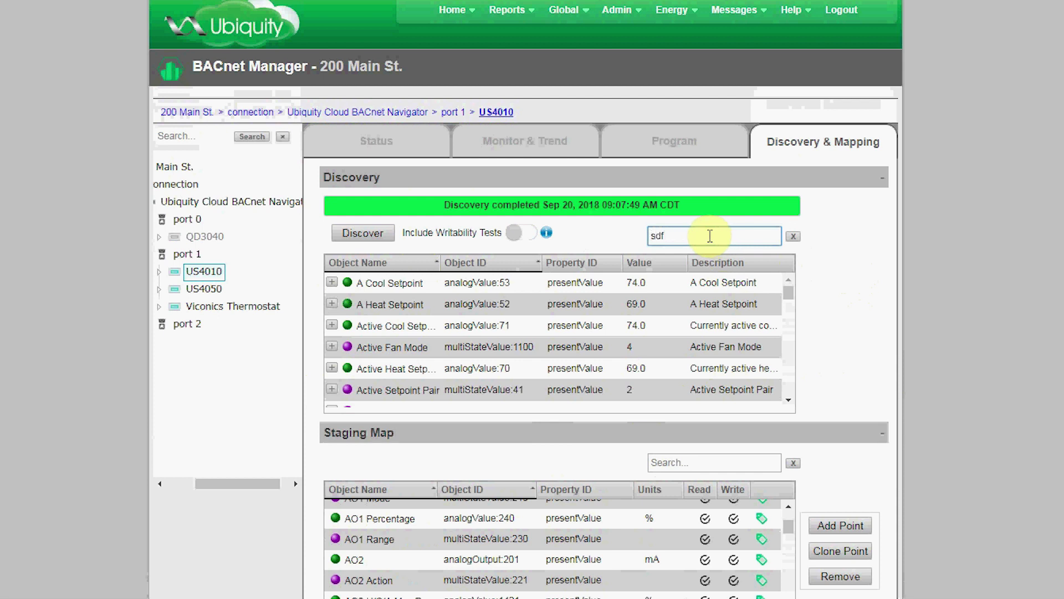
{"action": "key", "text": "BackSpace"}
{"action": "key", "text": "BackSpace"}
{"action": "key", "text": "BackSpace"}
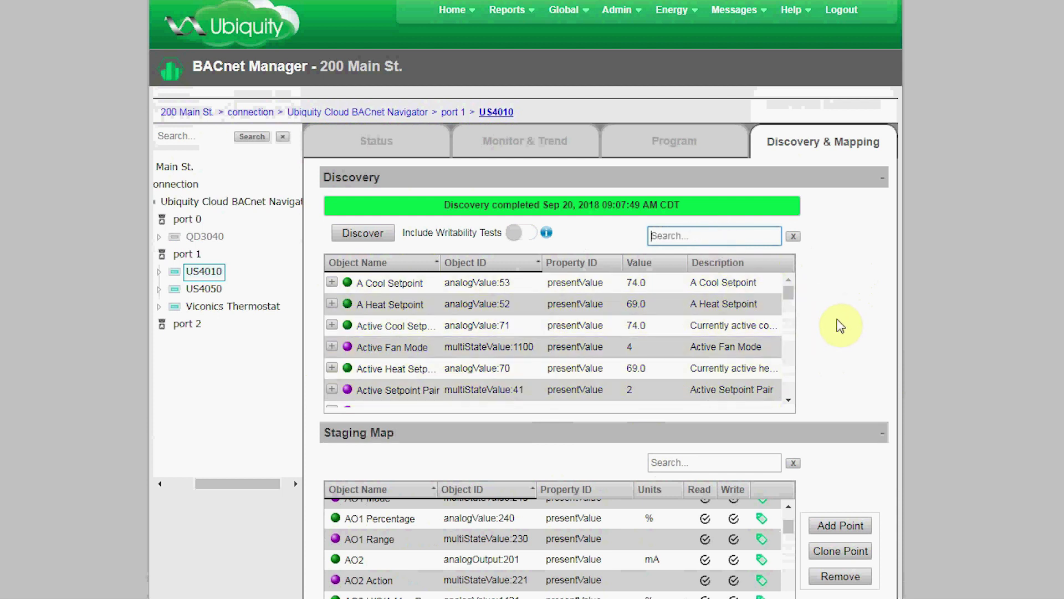
{"action": "left_click", "coordinate": [377, 234]}
{"action": "left_click", "coordinate": [623, 65]}
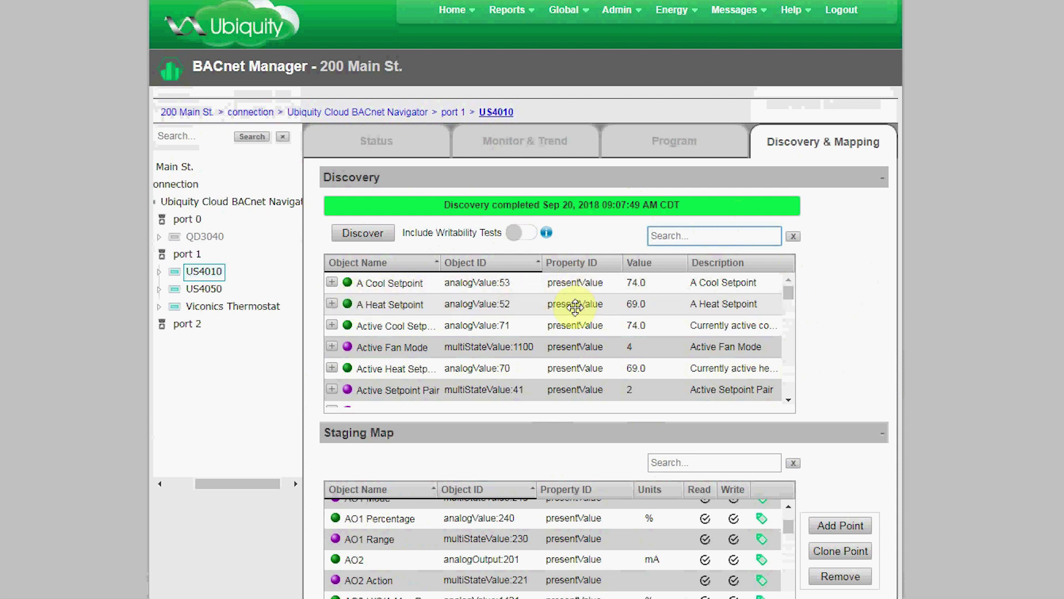
Stage the A Cool, A Heat and Active Cool Setpoint points into the Staging Map.
{"action": "left_click", "coordinate": [334, 284]}
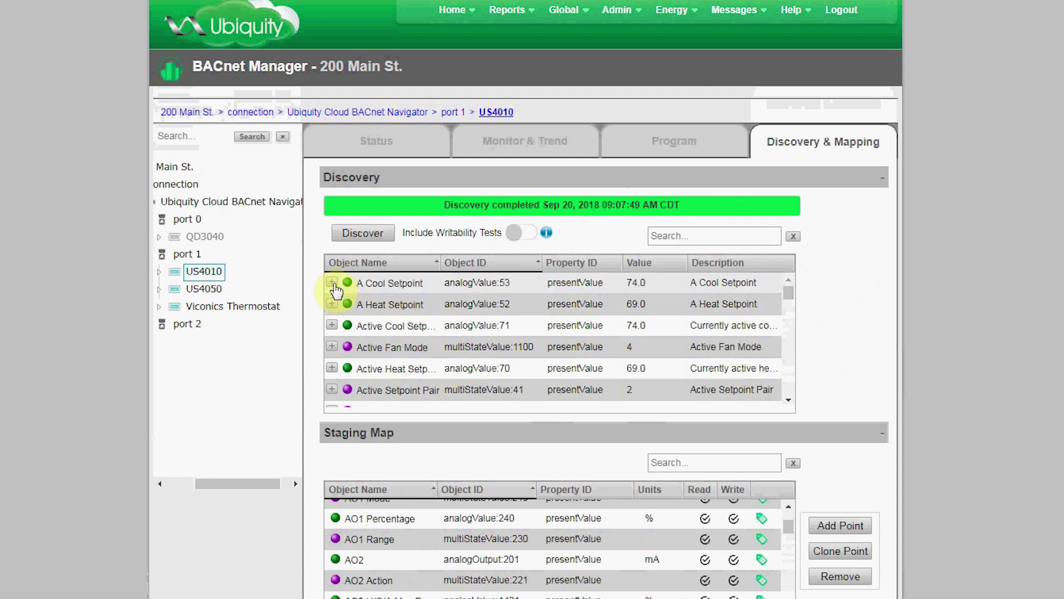
{"action": "left_click", "coordinate": [332, 283]}
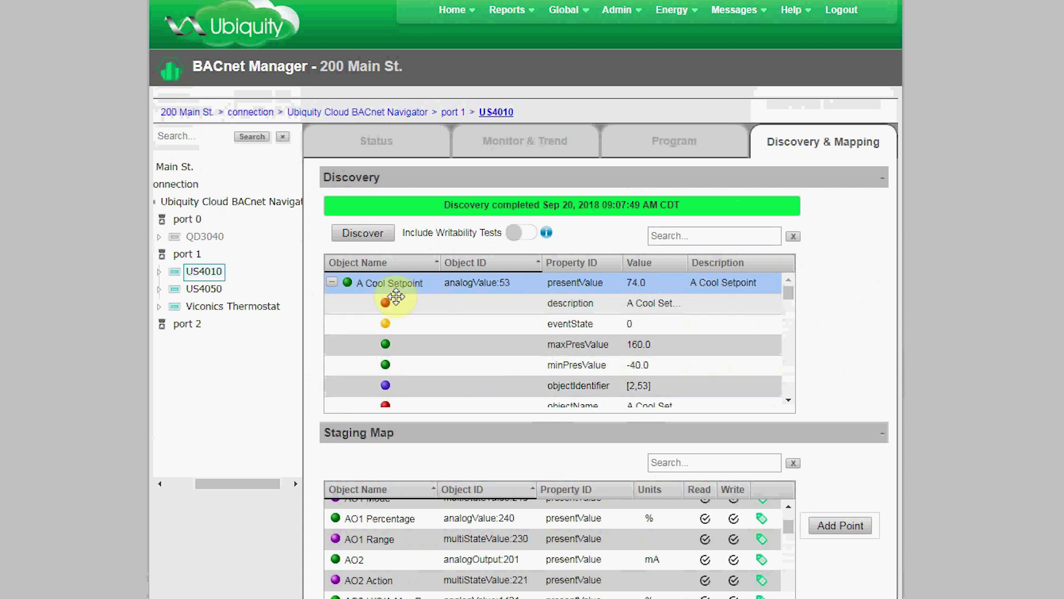
{"action": "left_click", "coordinate": [333, 284]}
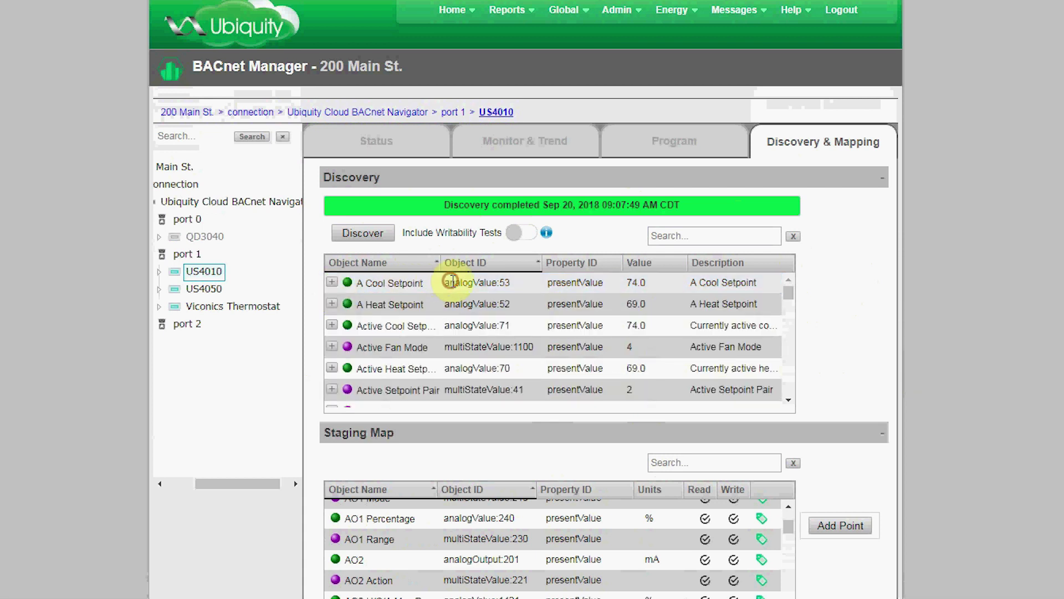
{"action": "left_click", "coordinate": [529, 327]}
{"action": "left_click", "coordinate": [529, 282], "text": "shift"}
{"action": "left_click_drag", "start_coordinate": [530, 284], "coordinate": [548, 542]}
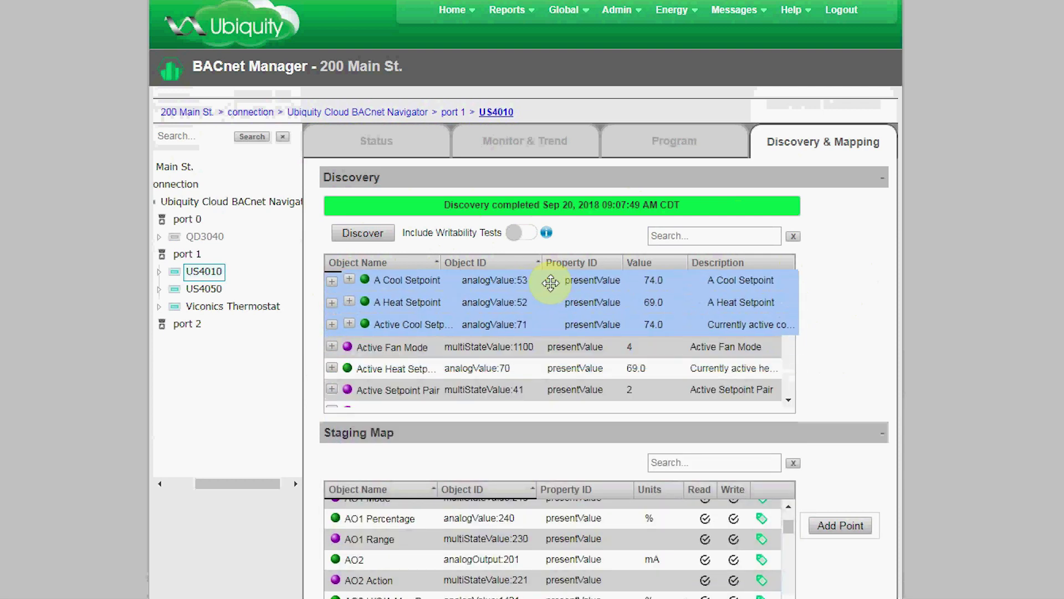
Add A Cool Setpoint's description through minPresValue properties to the Staging Map.
{"action": "left_click", "coordinate": [336, 283]}
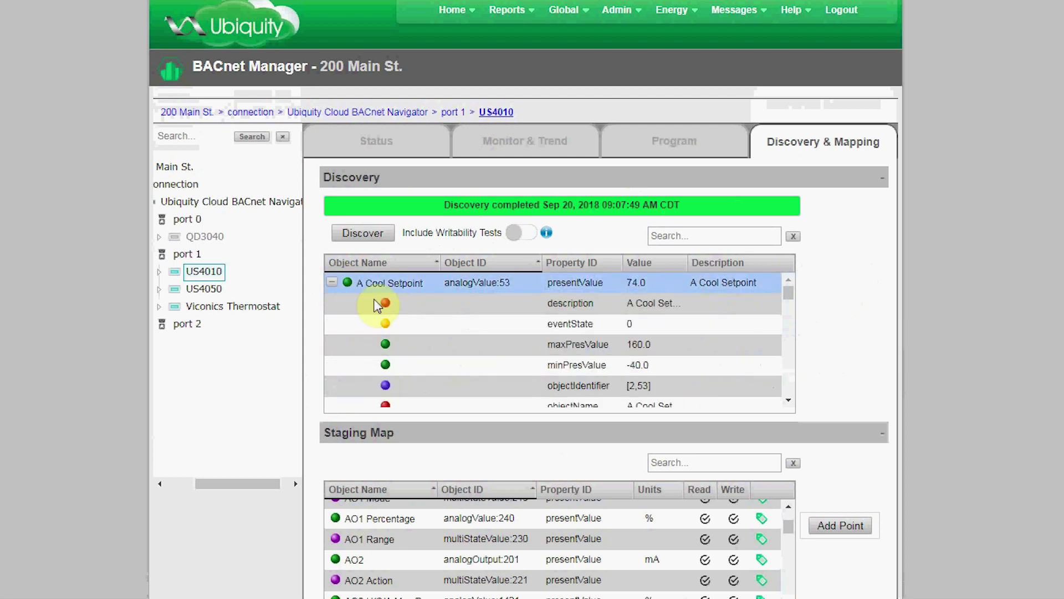
{"action": "left_click", "coordinate": [468, 308]}
{"action": "left_click", "coordinate": [491, 366], "text": "shift"}
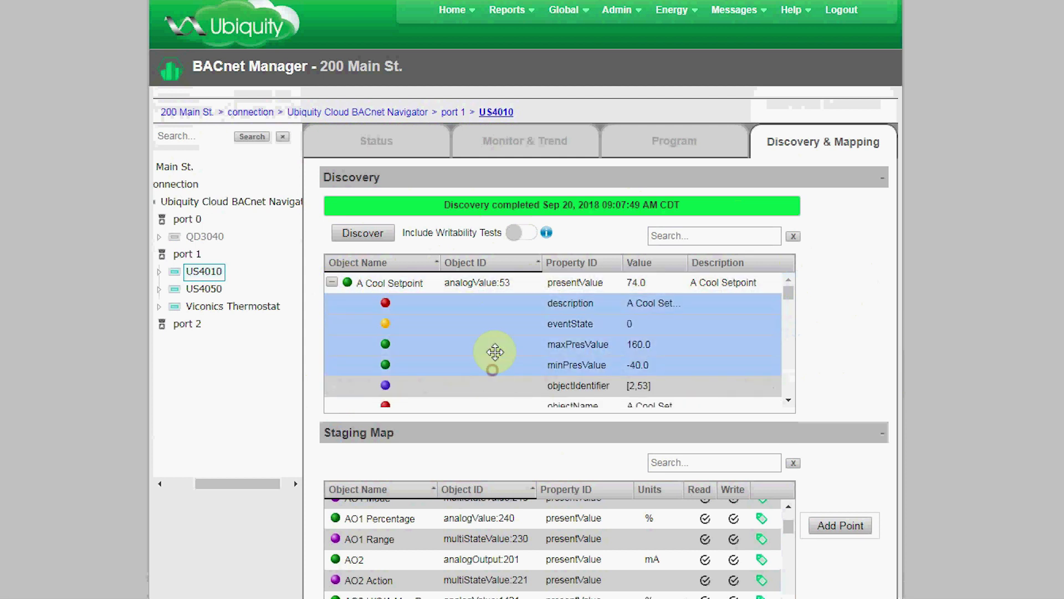
{"action": "left_click_drag", "start_coordinate": [490, 324], "coordinate": [423, 301]}
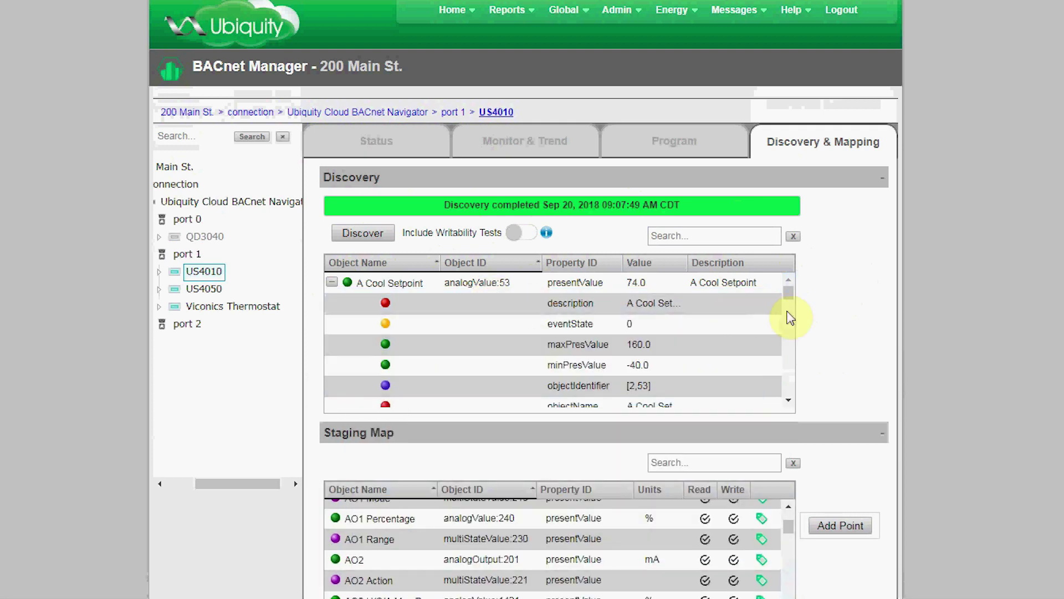
{"action": "scroll", "coordinate": [790, 318], "scroll_direction": "down", "scroll_amount": 4}
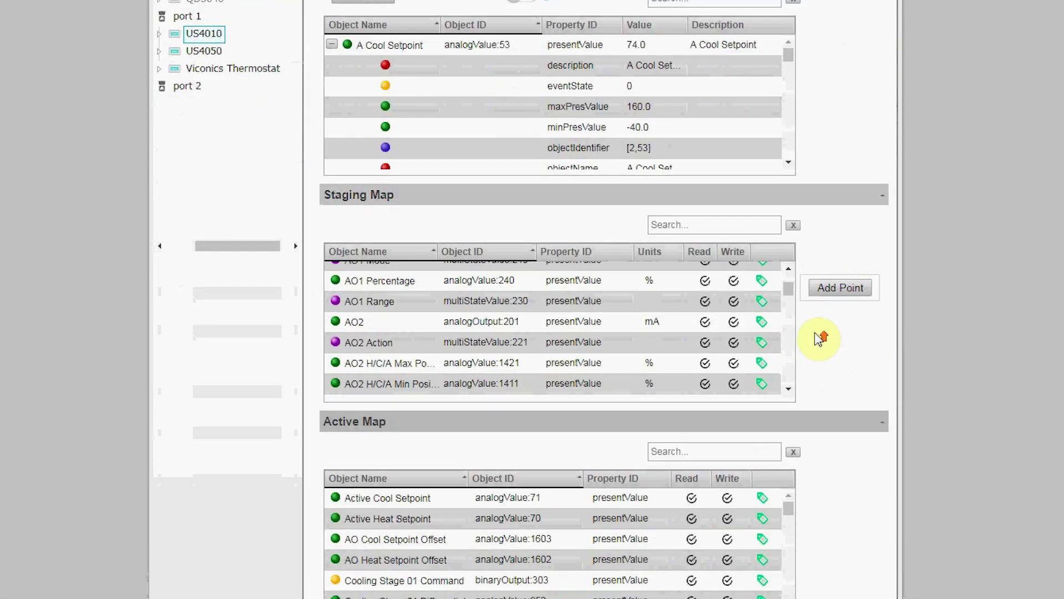
{"action": "scroll", "coordinate": [820, 339], "scroll_direction": "up", "scroll_amount": 2}
{"action": "left_click_drag", "start_coordinate": [791, 373], "coordinate": [788, 361]}
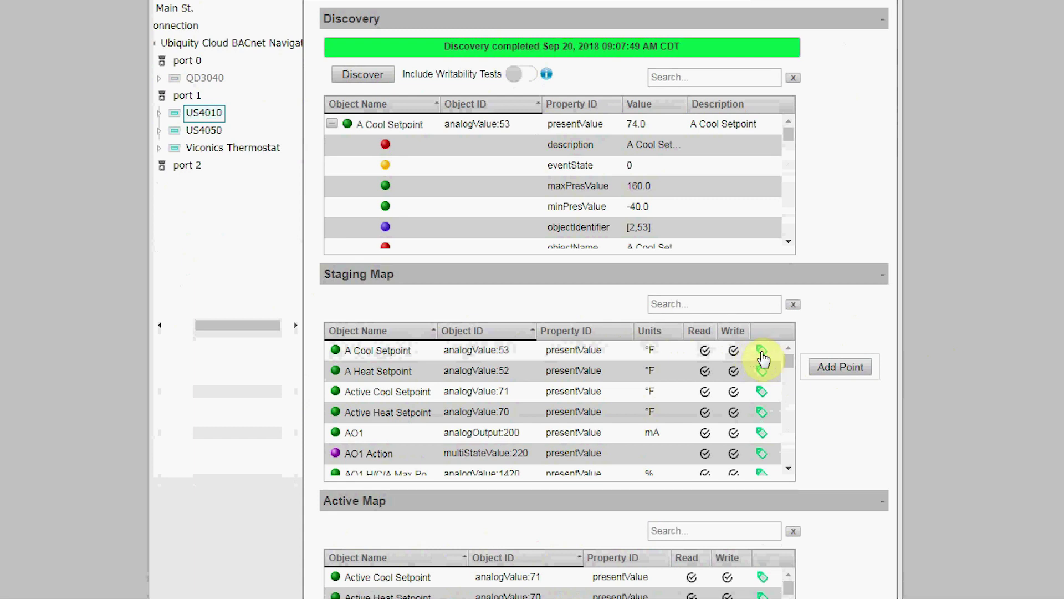
{"action": "left_click", "coordinate": [762, 352]}
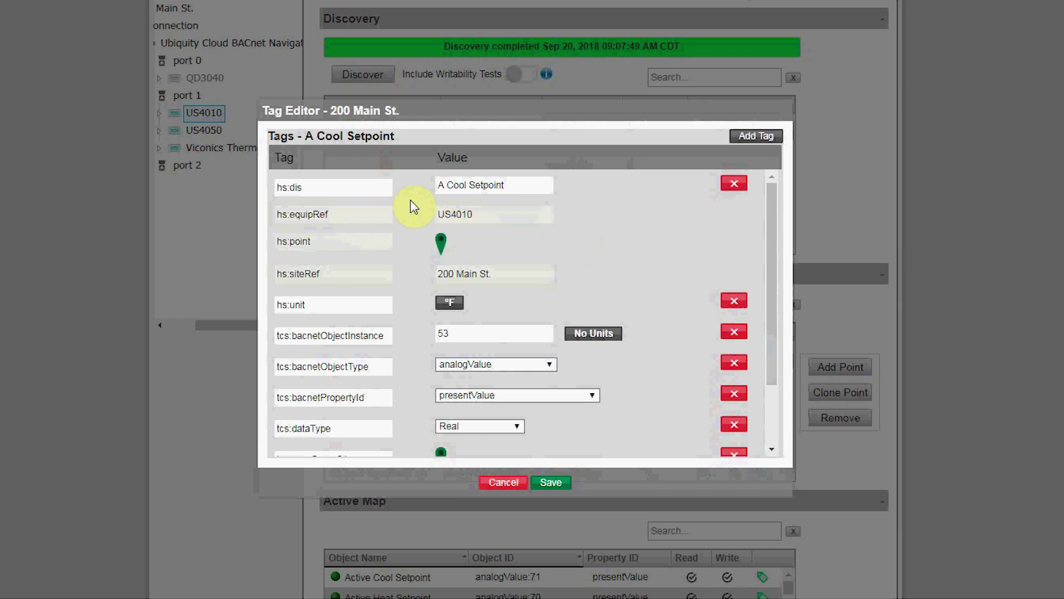
{"action": "scroll", "coordinate": [412, 206], "scroll_direction": "down", "scroll_amount": 3}
{"action": "scroll", "coordinate": [412, 206], "scroll_direction": "up", "scroll_amount": 1}
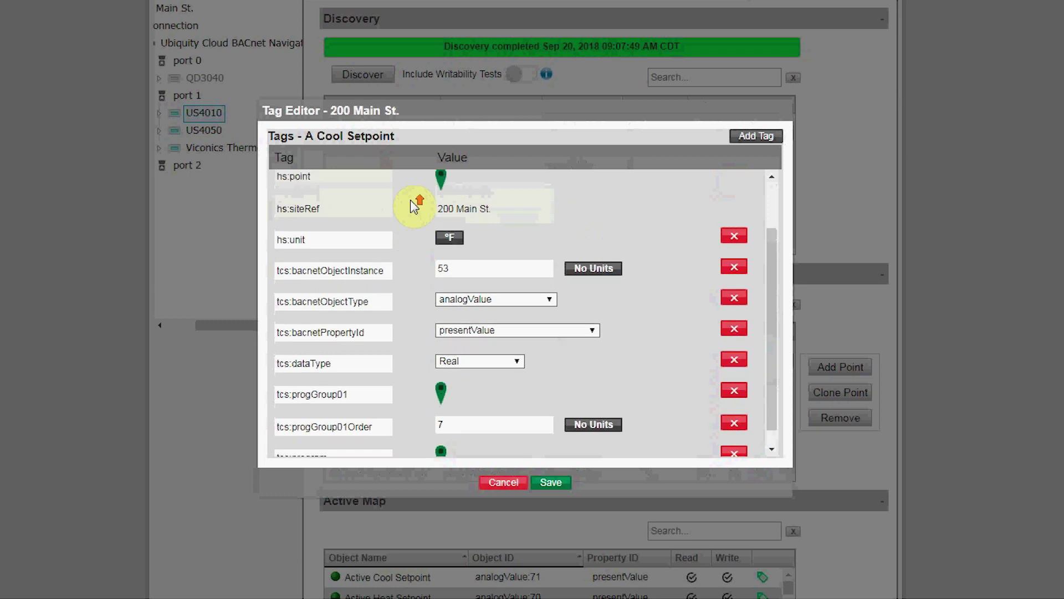
{"action": "scroll", "coordinate": [412, 206], "scroll_direction": "up", "scroll_amount": 1}
{"action": "left_click", "coordinate": [328, 187]}
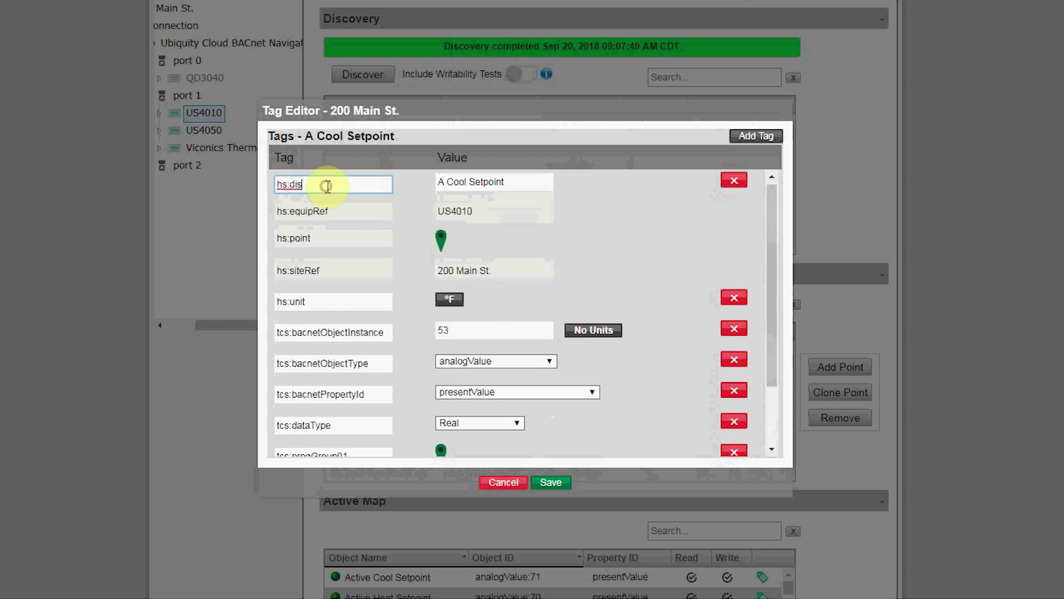
{"action": "left_click", "coordinate": [313, 214]}
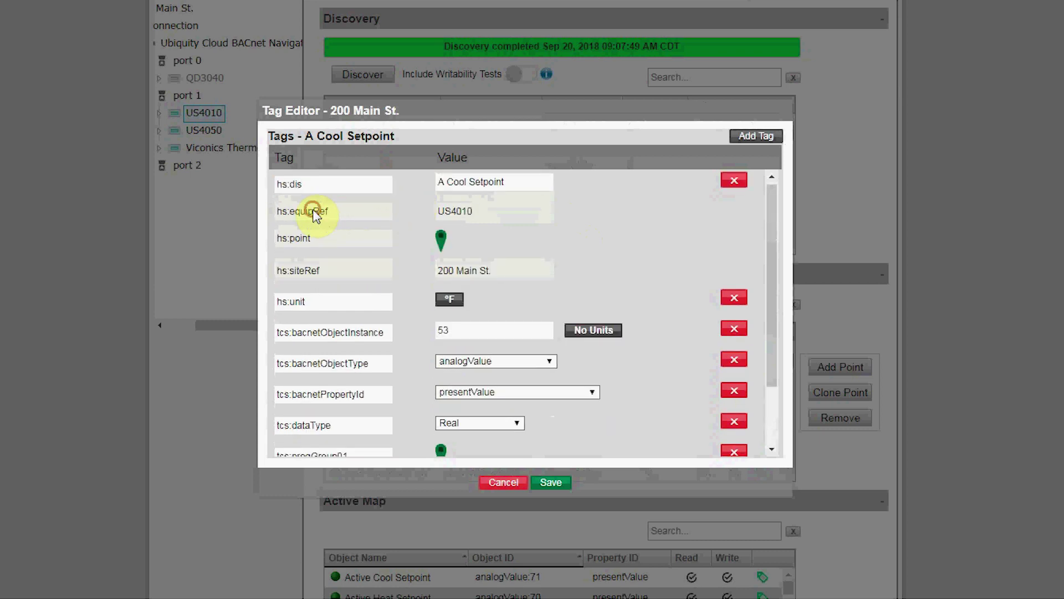
{"action": "left_click", "coordinate": [319, 304]}
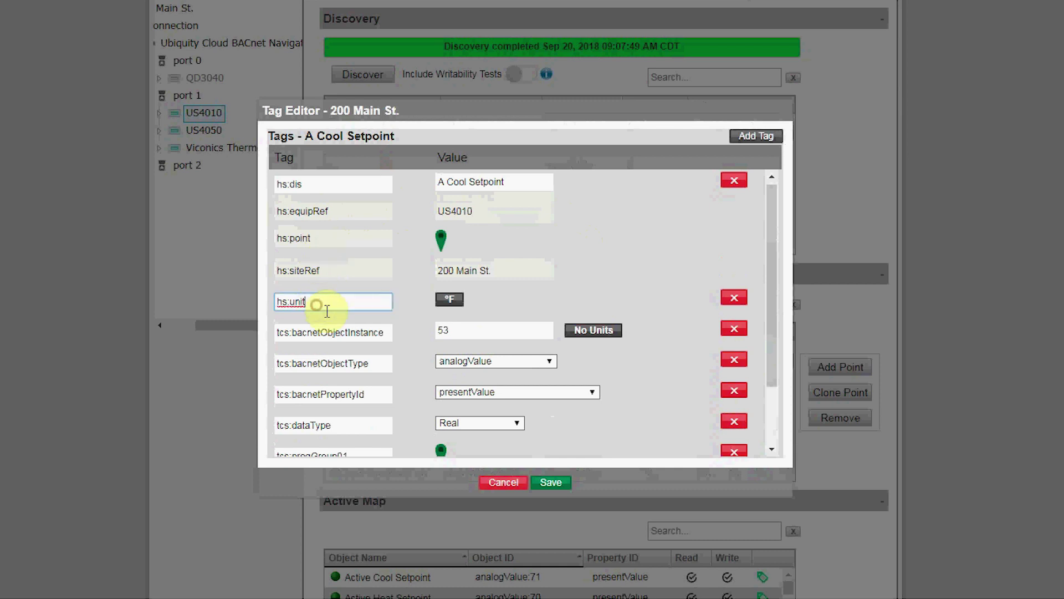
{"action": "left_click", "coordinate": [618, 256]}
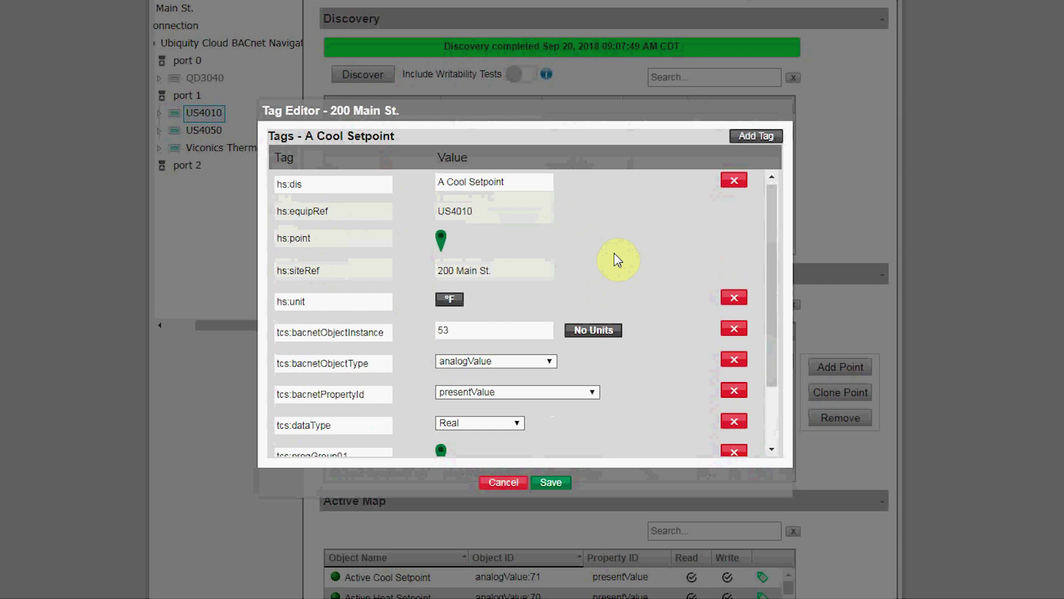
{"action": "left_click", "coordinate": [287, 187]}
{"action": "left_click_drag", "start_coordinate": [288, 187], "coordinate": [274, 189]}
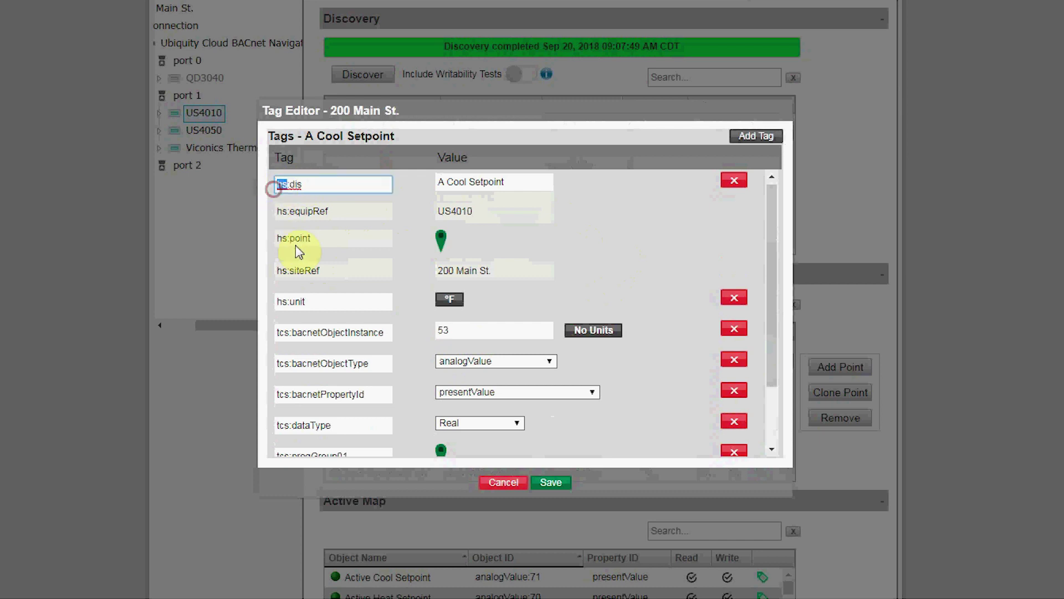
{"action": "left_click", "coordinate": [291, 332]}
{"action": "left_click_drag", "start_coordinate": [291, 333], "coordinate": [277, 332]}
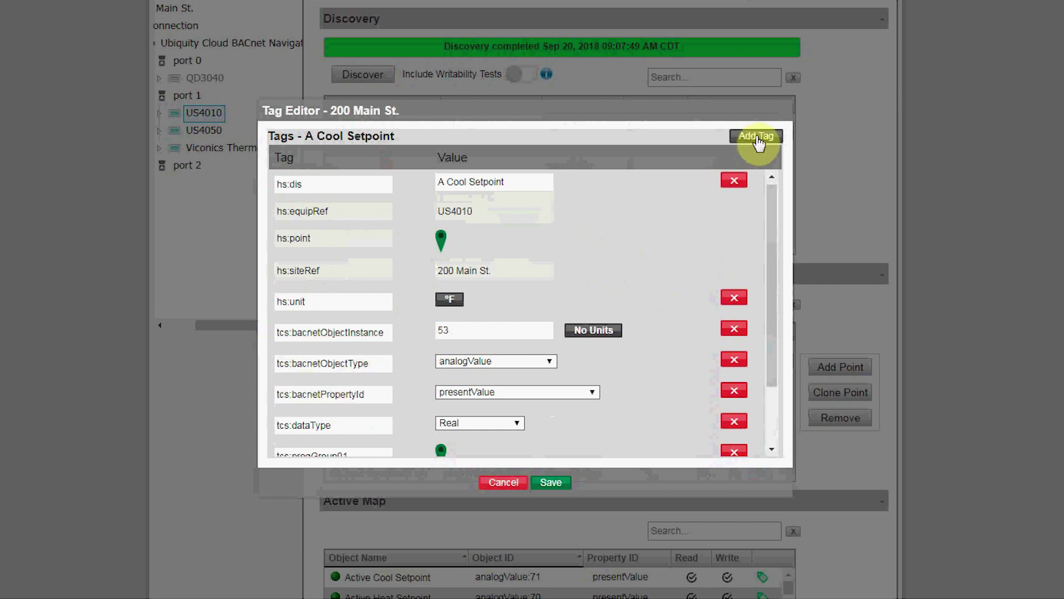
Add a tcs:monitor tag to A Cool Setpoint using the 'moni' autocomplete.
{"action": "left_click", "coordinate": [757, 137]}
{"action": "left_click", "coordinate": [364, 191]}
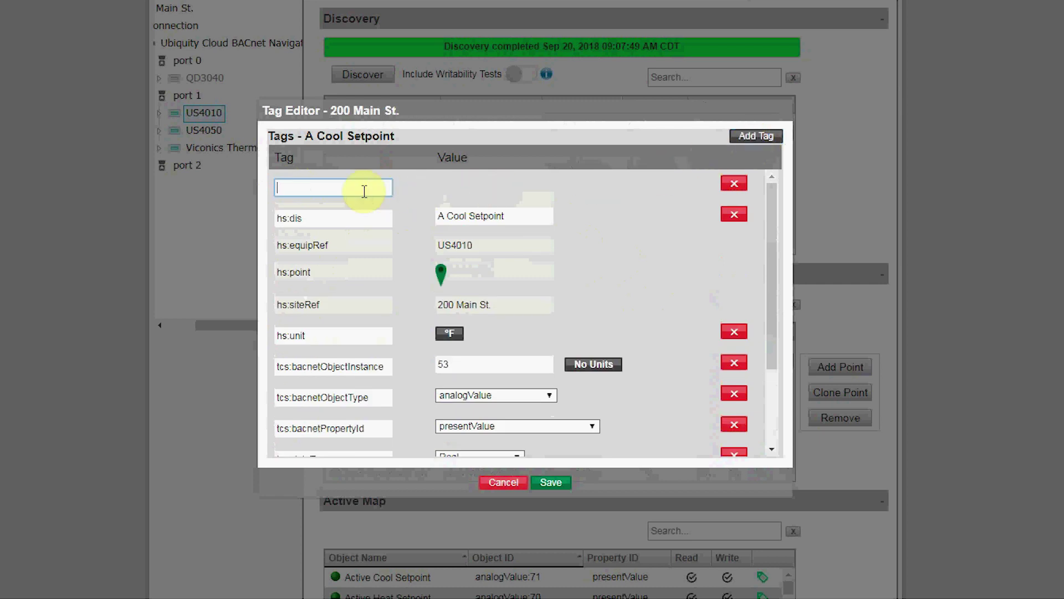
{"action": "type", "text": "monitor"}
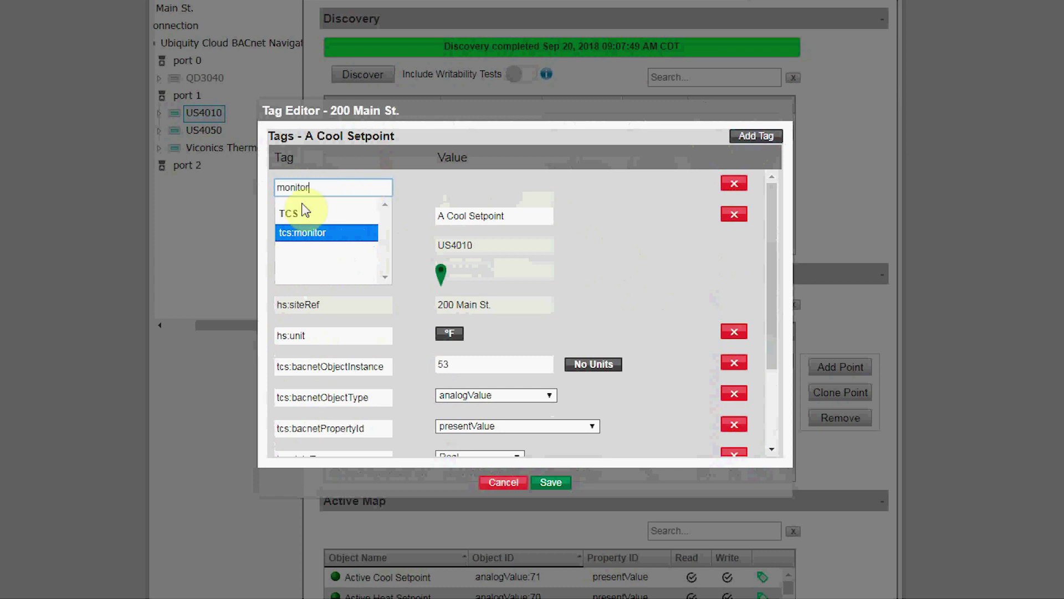
{"action": "left_click", "coordinate": [318, 236]}
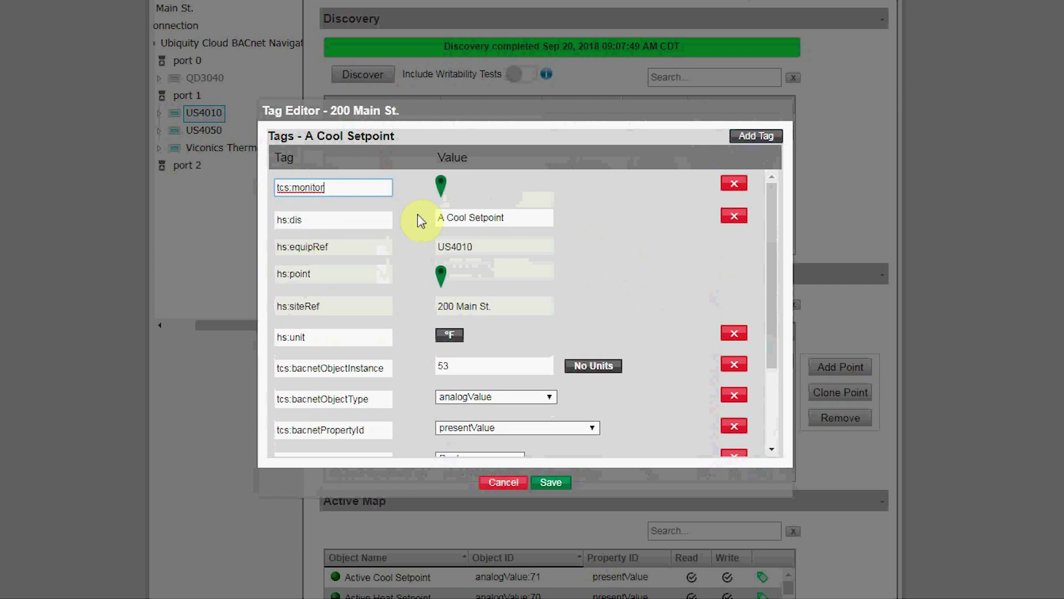
{"action": "left_click", "coordinate": [584, 184]}
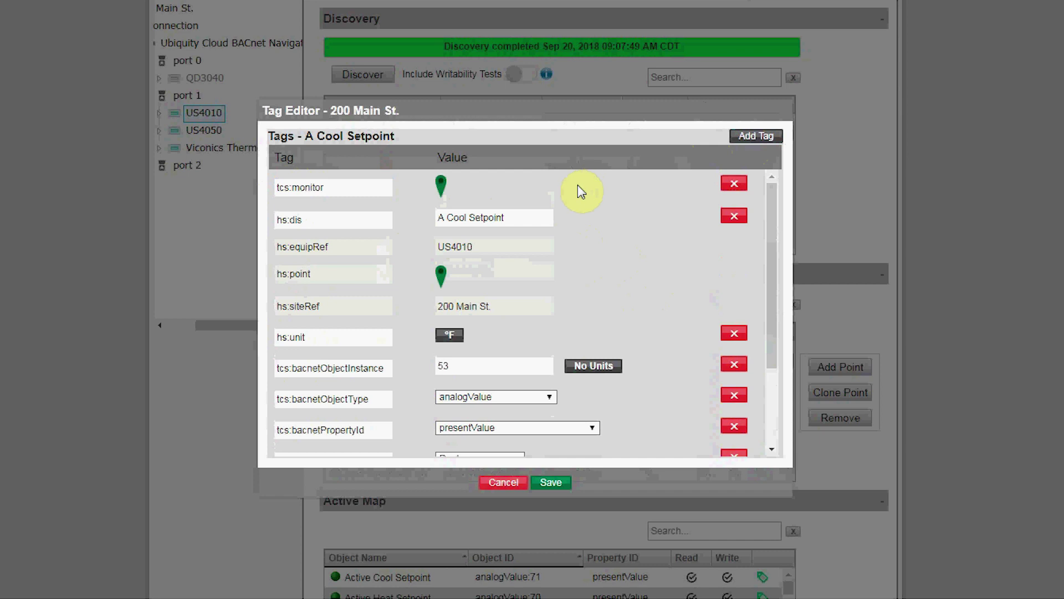
Review the tcs:program, tcs:progGroup01 and tcs:progGroup01Order tags on the point.
{"action": "scroll", "coordinate": [579, 189], "scroll_direction": "down", "scroll_amount": 2}
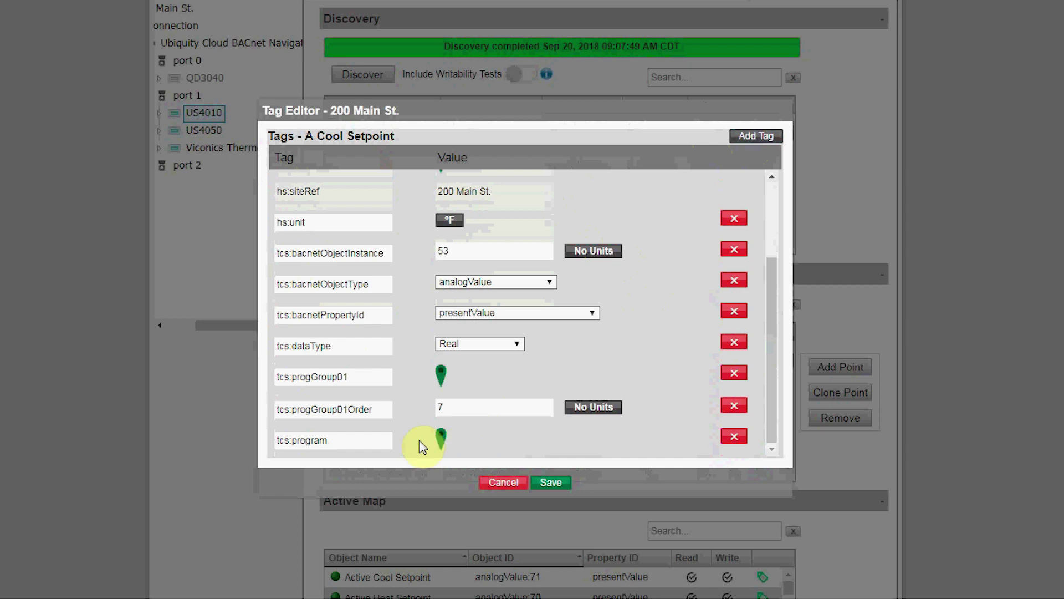
{"action": "left_click", "coordinate": [345, 442]}
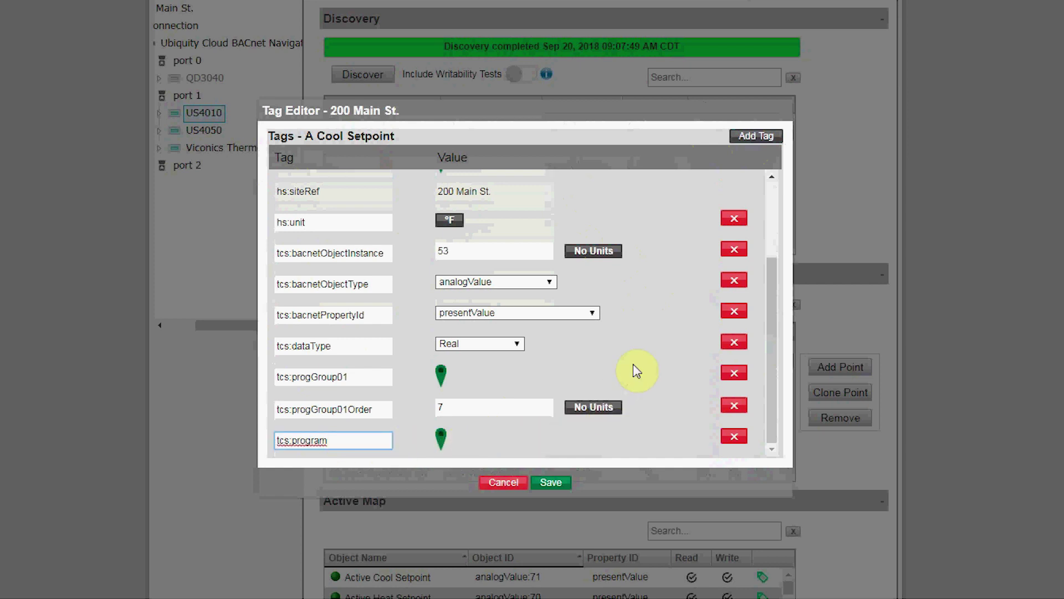
{"action": "scroll", "coordinate": [648, 333], "scroll_direction": "up", "scroll_amount": 2}
{"action": "left_click", "coordinate": [350, 186]}
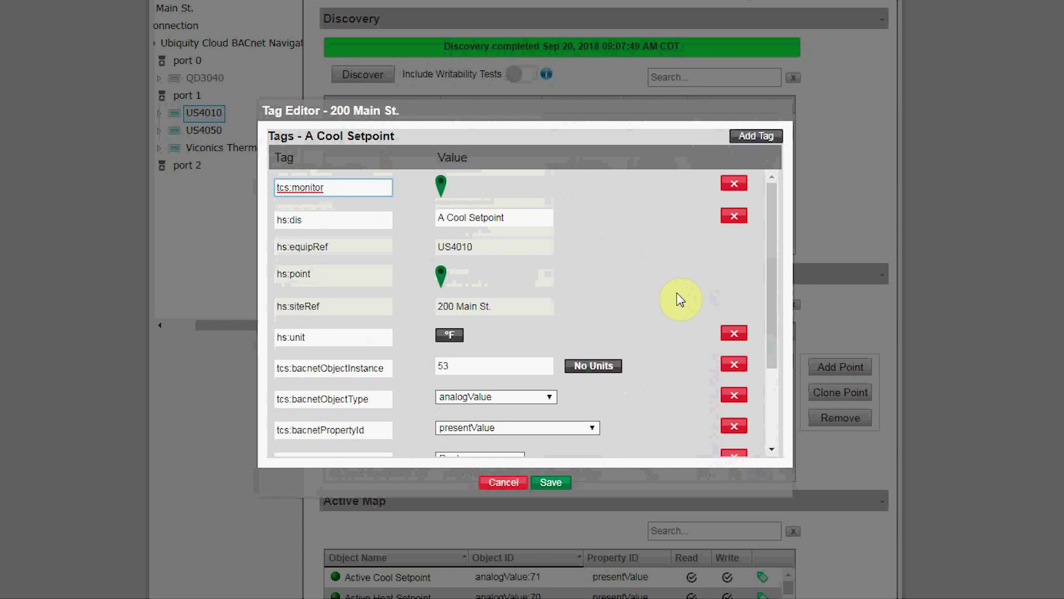
{"action": "scroll", "coordinate": [680, 299], "scroll_direction": "down", "scroll_amount": 3}
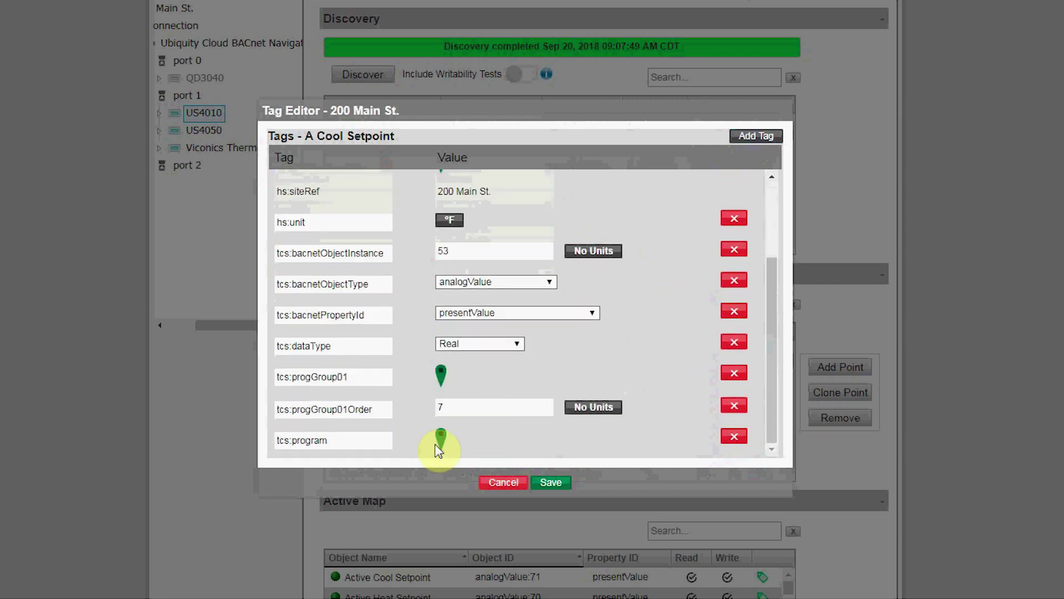
{"action": "left_click", "coordinate": [368, 440]}
{"action": "left_click", "coordinate": [673, 344]}
{"action": "left_click_drag", "start_coordinate": [312, 377], "coordinate": [355, 375]}
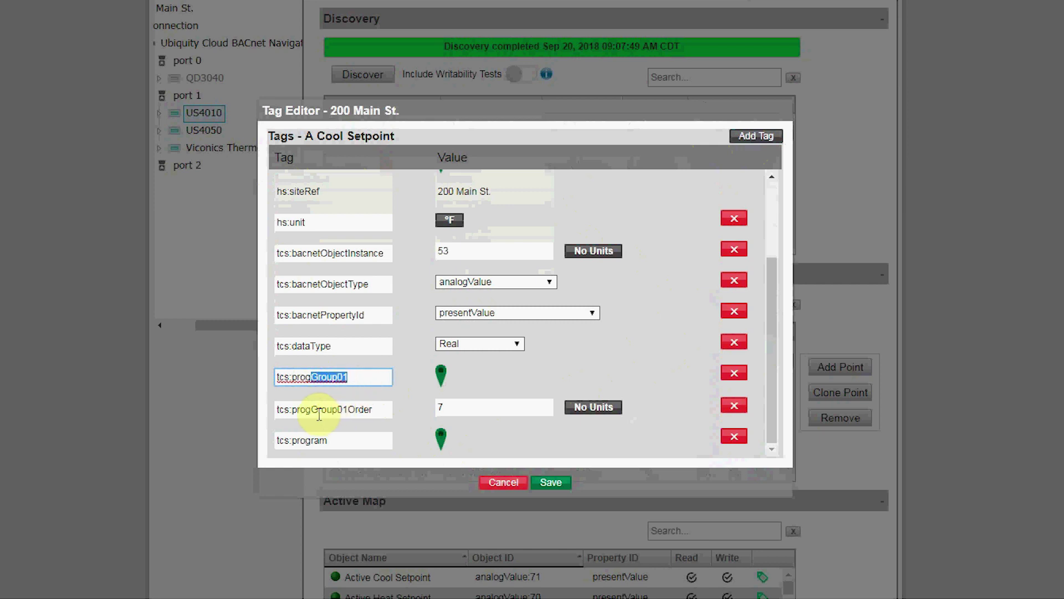
{"action": "left_click_drag", "start_coordinate": [314, 409], "coordinate": [383, 408]}
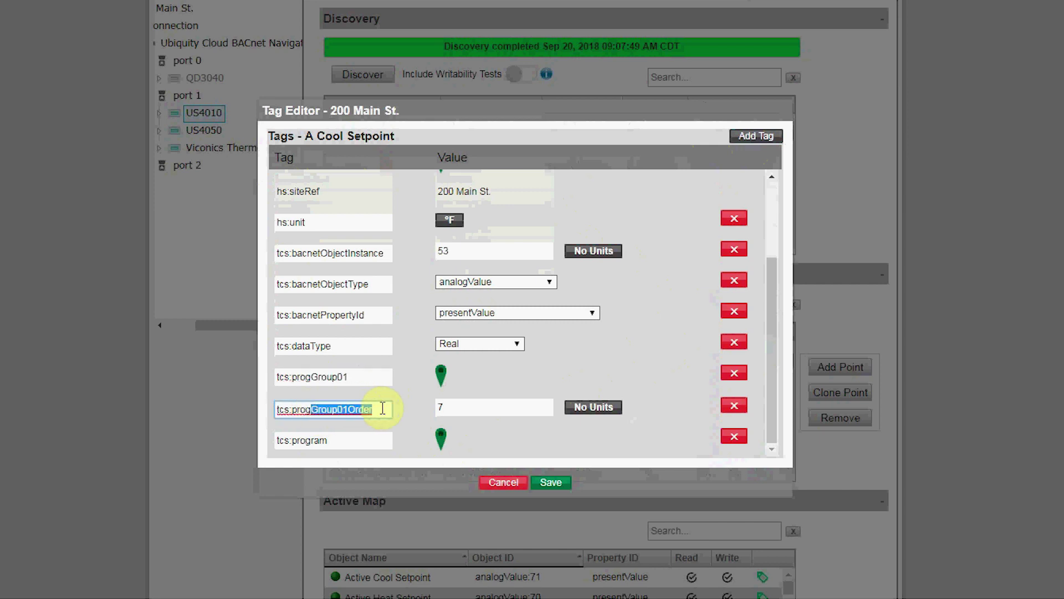
Review the point's tags: tcs:program, object instance 53, tcs:progGroup01 and its Order value 7.
{"action": "left_click", "coordinate": [655, 335]}
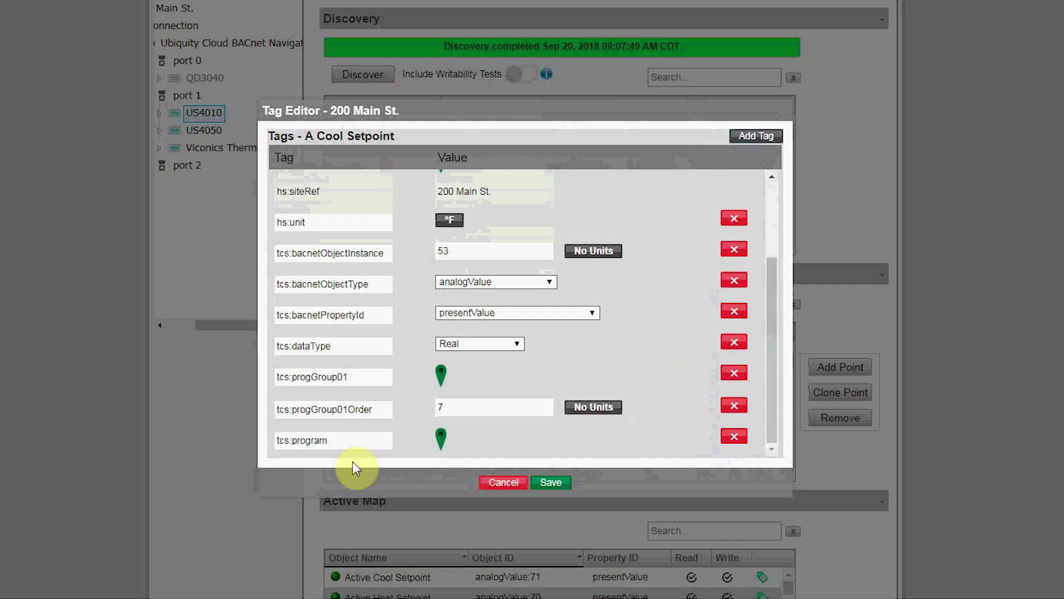
{"action": "left_click", "coordinate": [342, 440]}
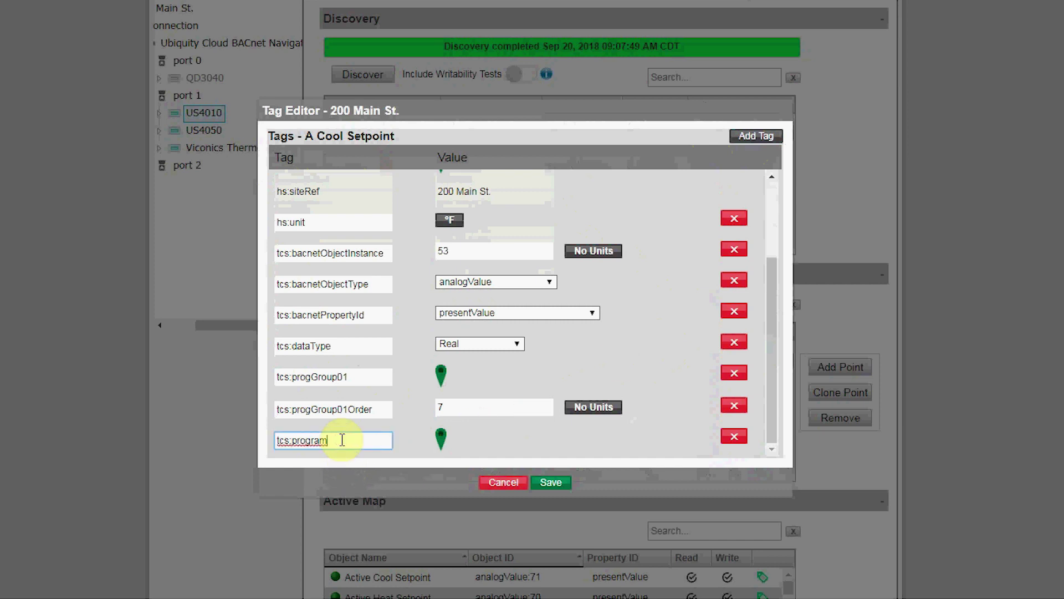
{"action": "left_click", "coordinate": [463, 245]}
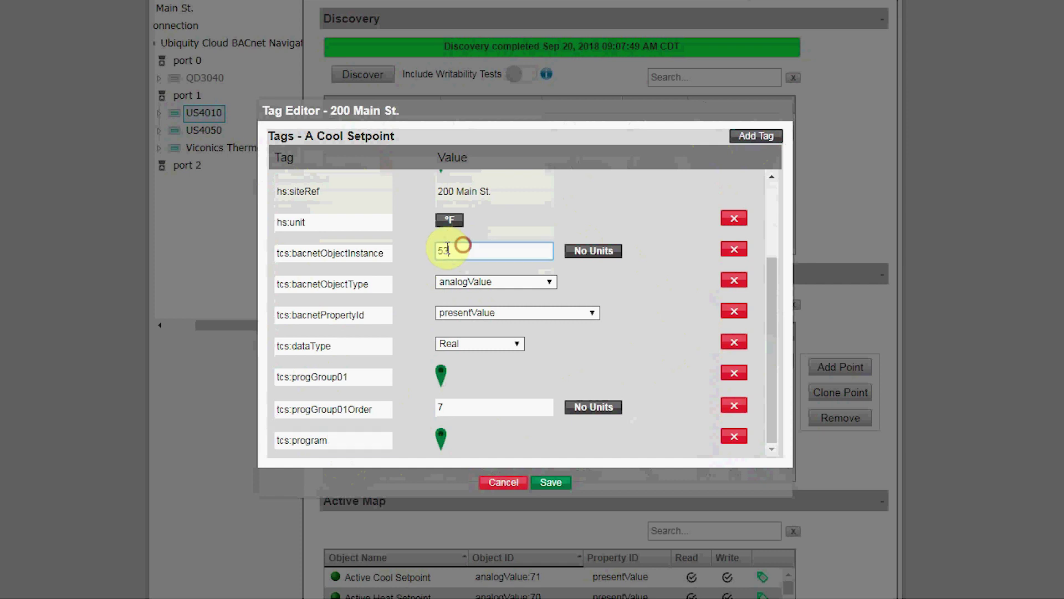
{"action": "left_click", "coordinate": [405, 345]}
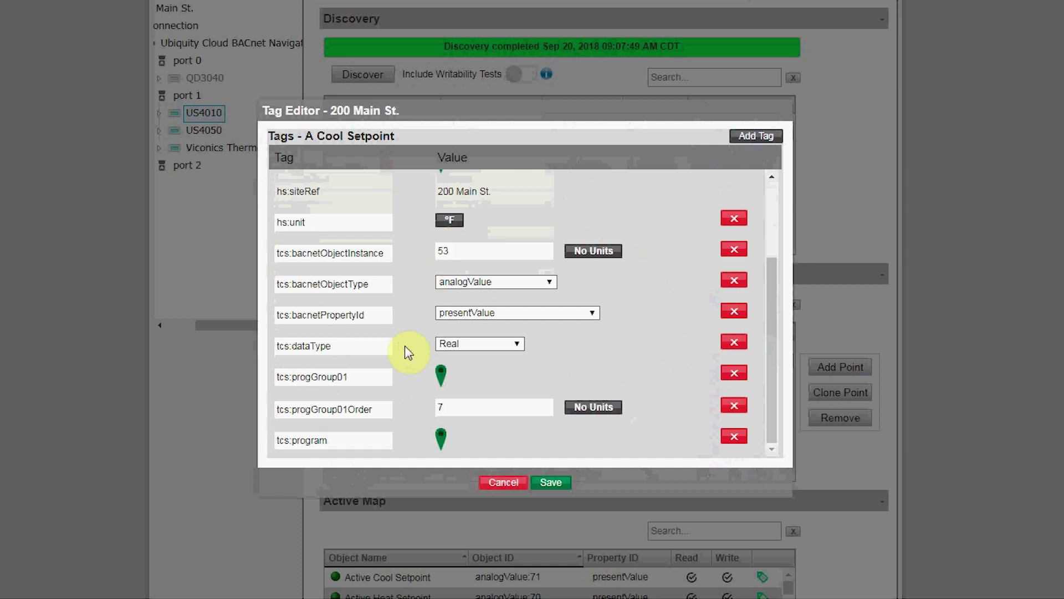
{"action": "left_click_drag", "start_coordinate": [347, 442], "coordinate": [277, 440]}
{"action": "left_click", "coordinate": [371, 378]}
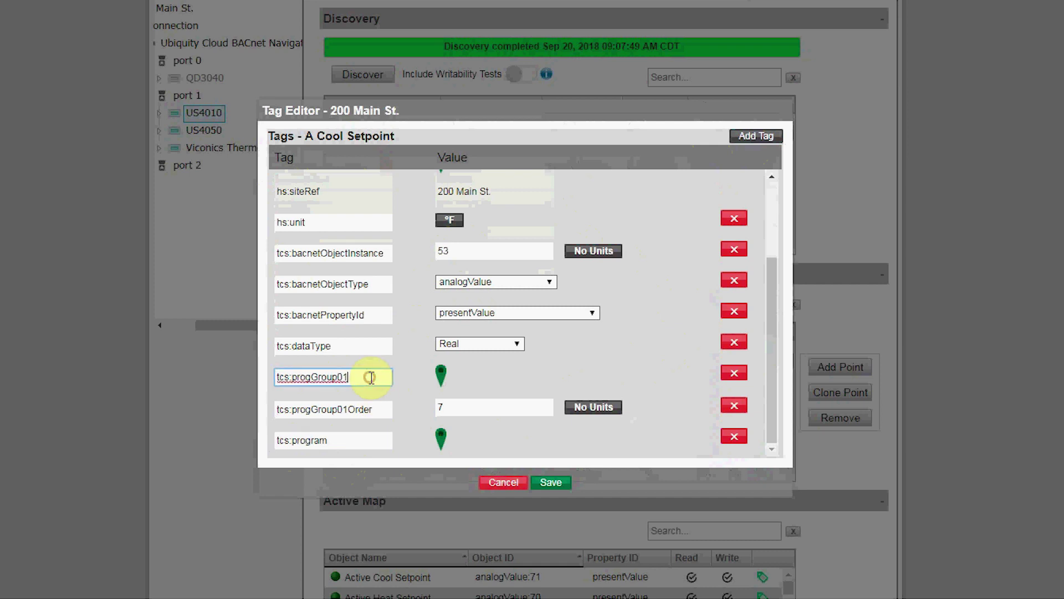
{"action": "left_click_drag", "start_coordinate": [371, 376], "coordinate": [272, 377]}
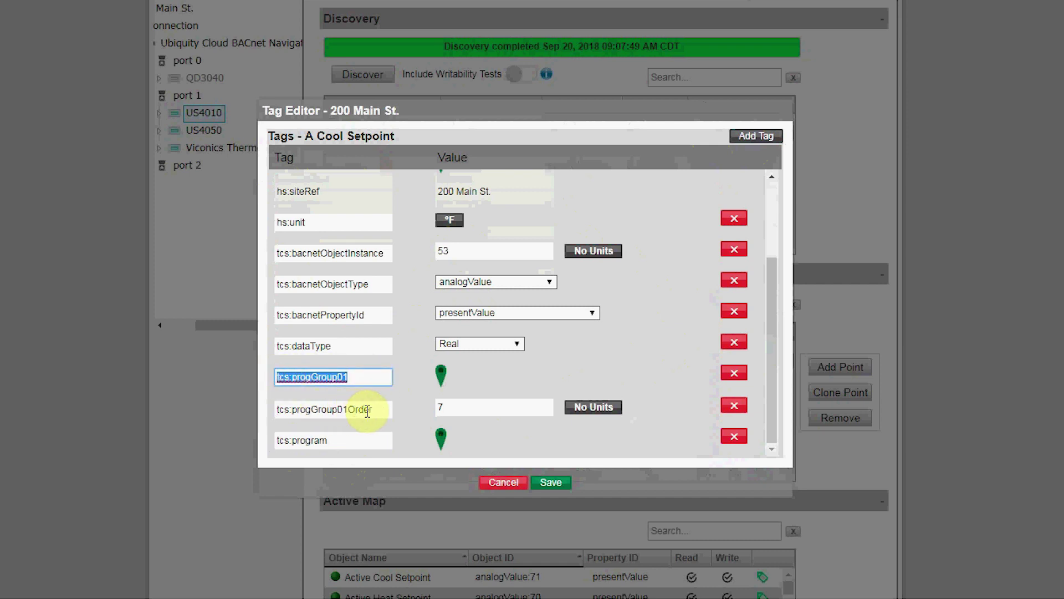
{"action": "left_click", "coordinate": [464, 410]}
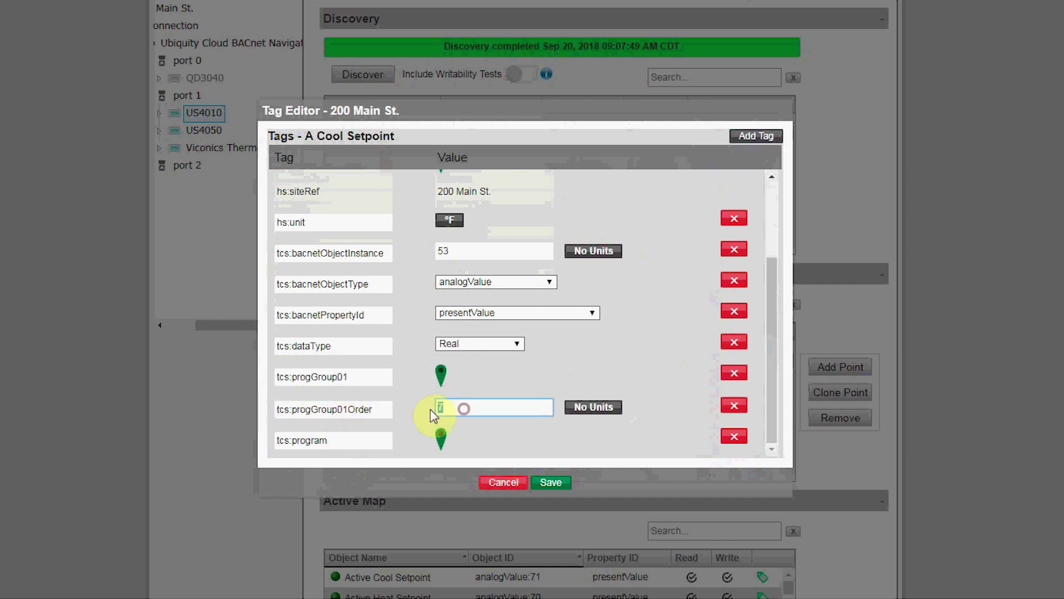
{"action": "left_click", "coordinate": [418, 431]}
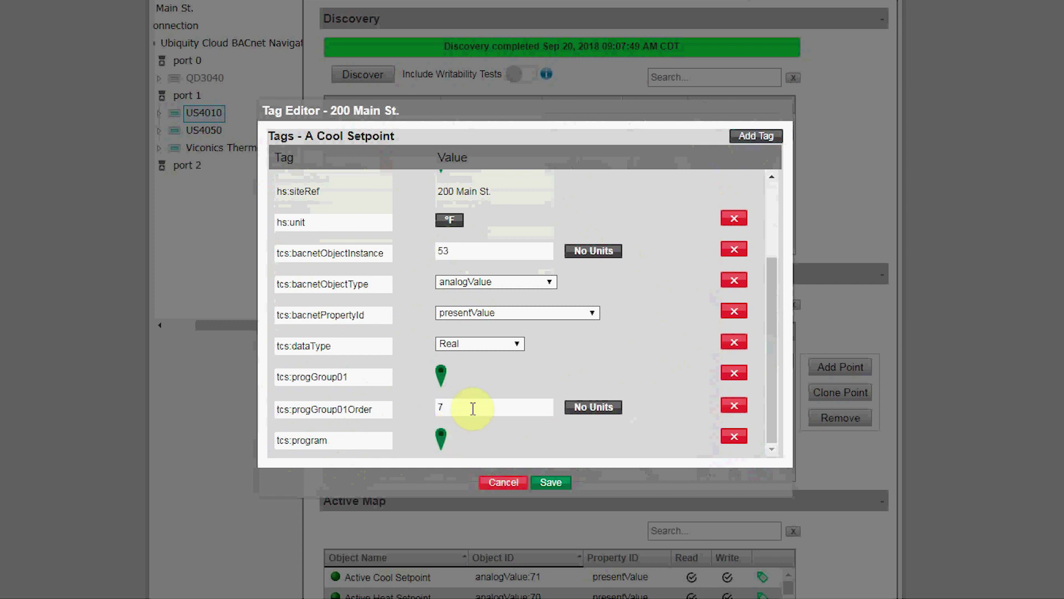
Replace the A Cool Setpoint display name with an Occupied name and change Order 7 to 1.
{"action": "scroll", "coordinate": [506, 399], "scroll_direction": "up", "scroll_amount": 3}
{"action": "left_click", "coordinate": [527, 222]}
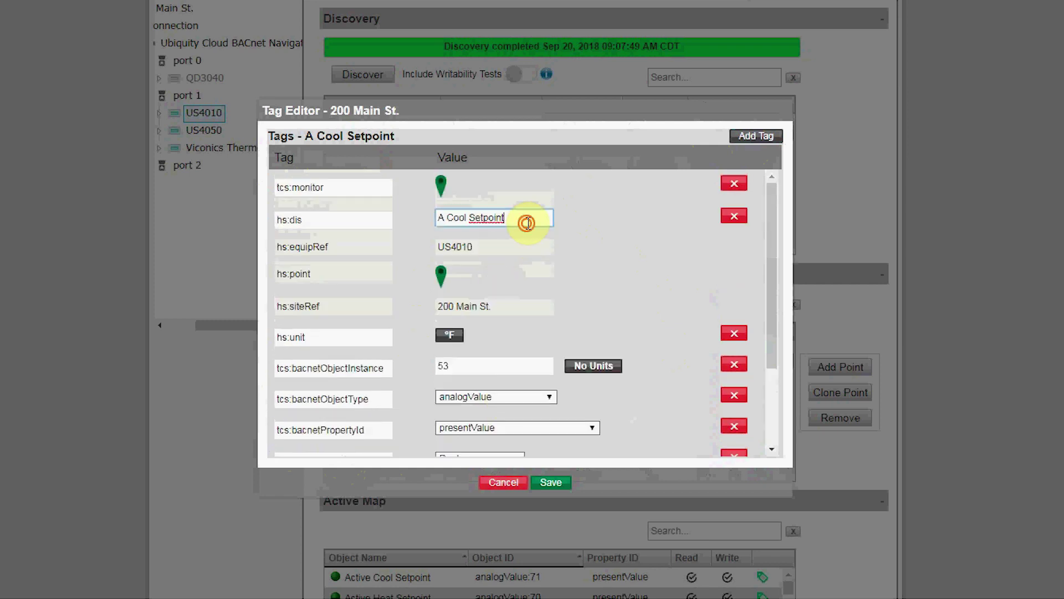
{"action": "triple_click", "coordinate": [527, 223]}
{"action": "type", "text": "Occupied"}
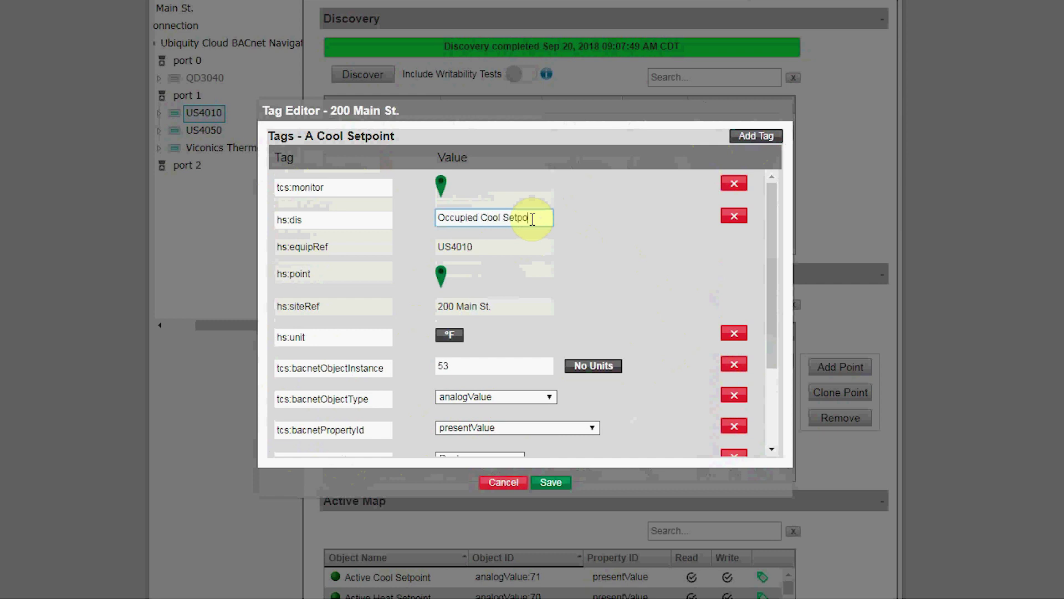
{"action": "scroll", "coordinate": [580, 238], "scroll_direction": "down", "scroll_amount": 3}
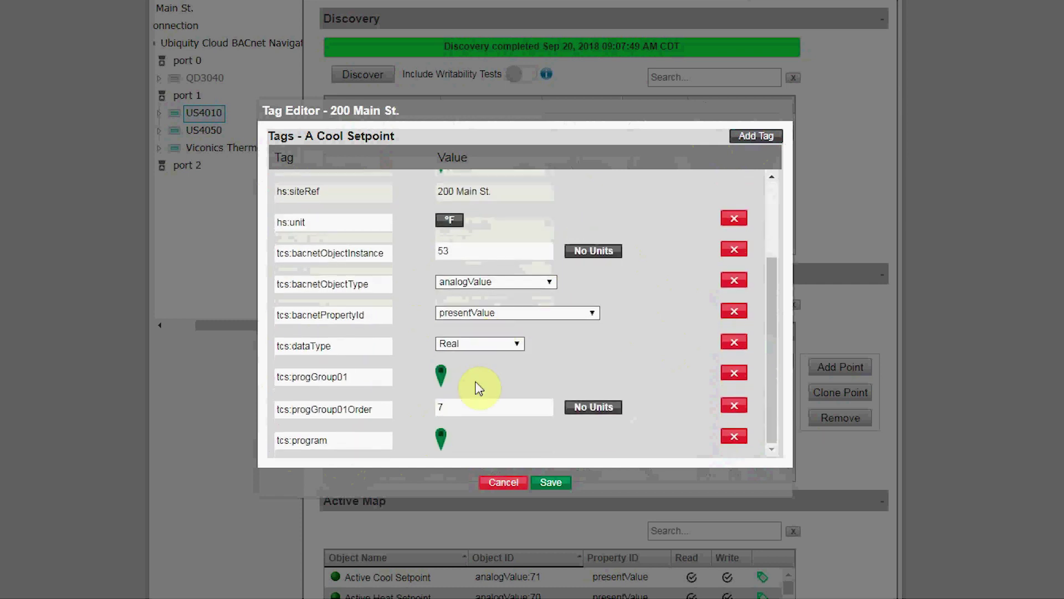
{"action": "double_click", "coordinate": [471, 406]}
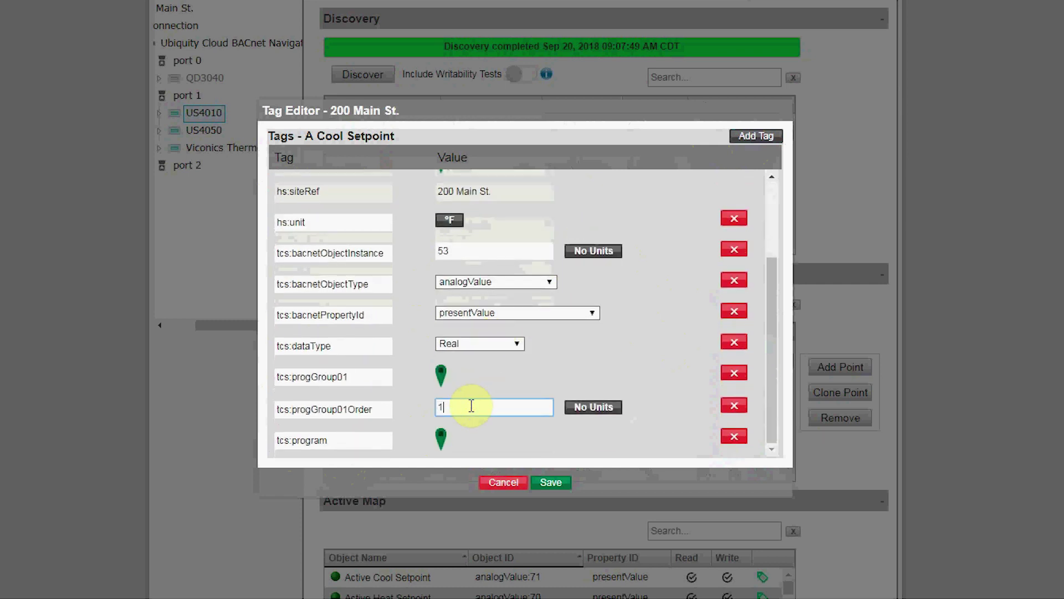
{"action": "scroll", "coordinate": [616, 365], "scroll_direction": "down", "scroll_amount": 2}
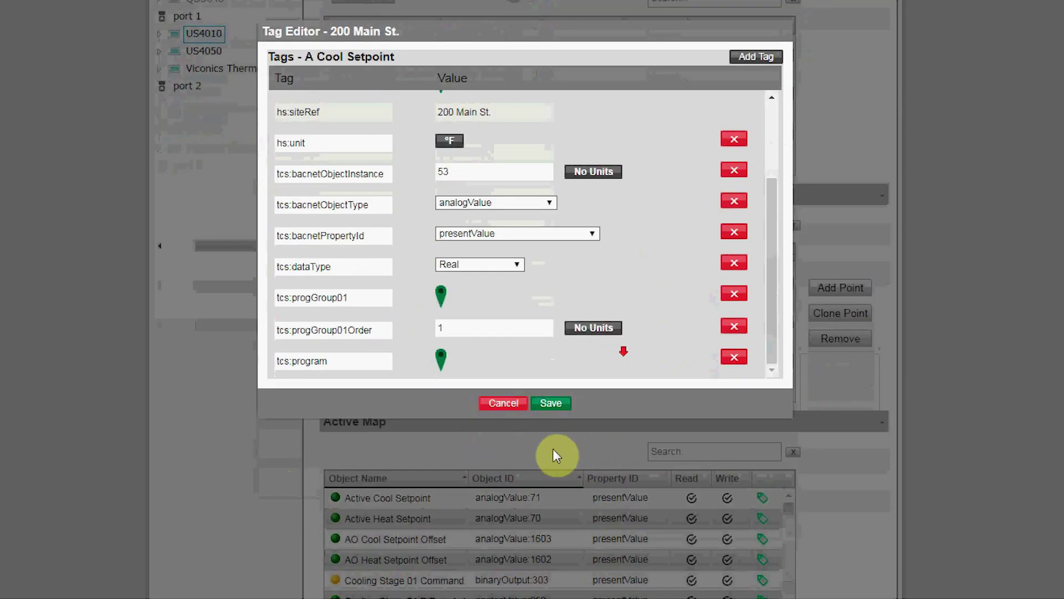
Save the tag edits, then drag the five rows from Occupied Cool Setpoint through AO1 into the Active Map.
{"action": "left_click", "coordinate": [557, 409]}
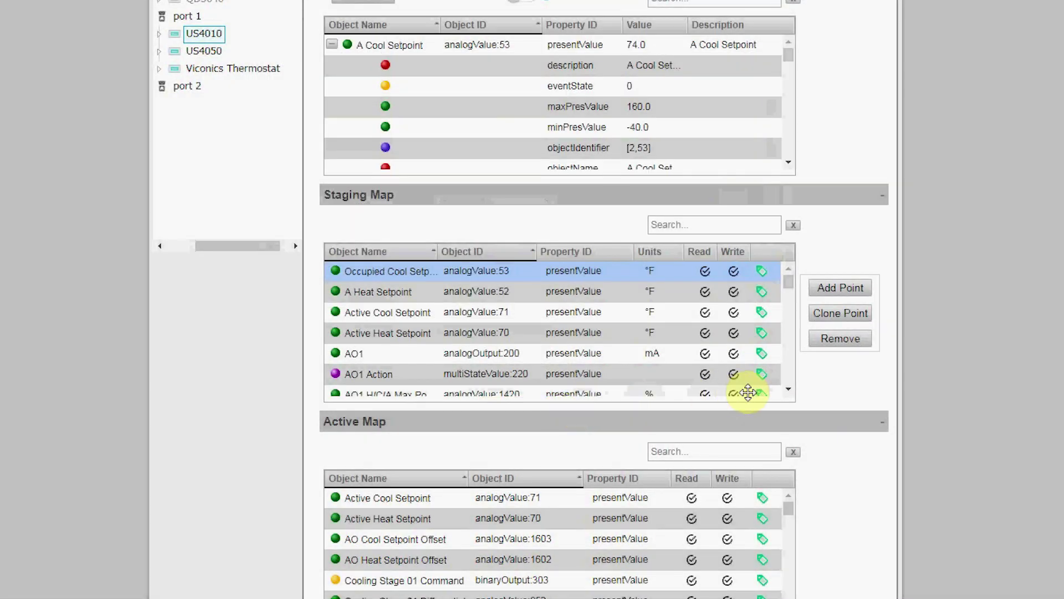
{"action": "left_click", "coordinate": [511, 272]}
{"action": "left_click", "coordinate": [513, 273]}
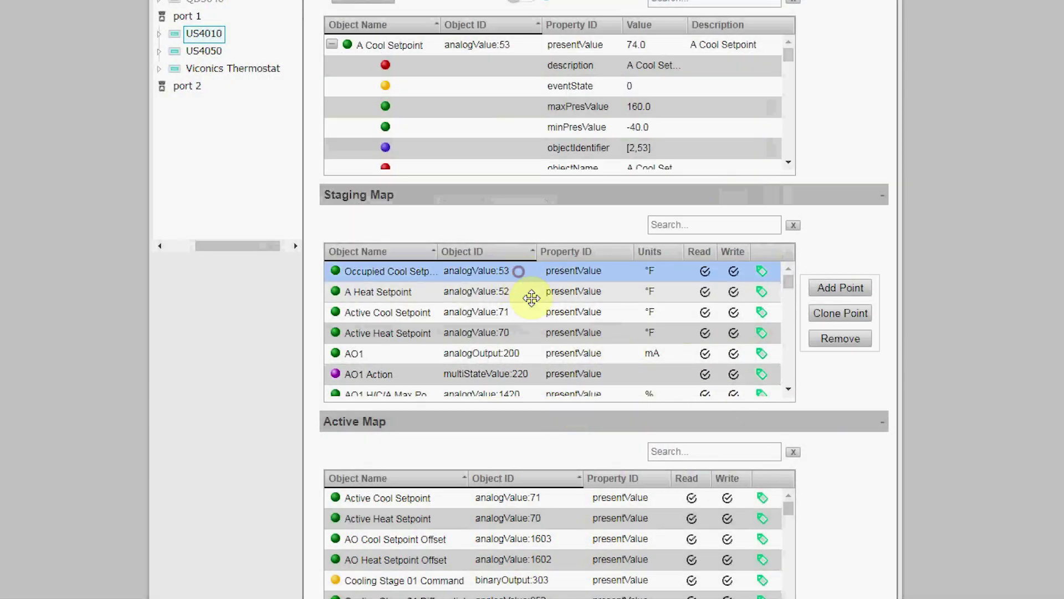
{"action": "left_click", "coordinate": [524, 349], "text": "shift"}
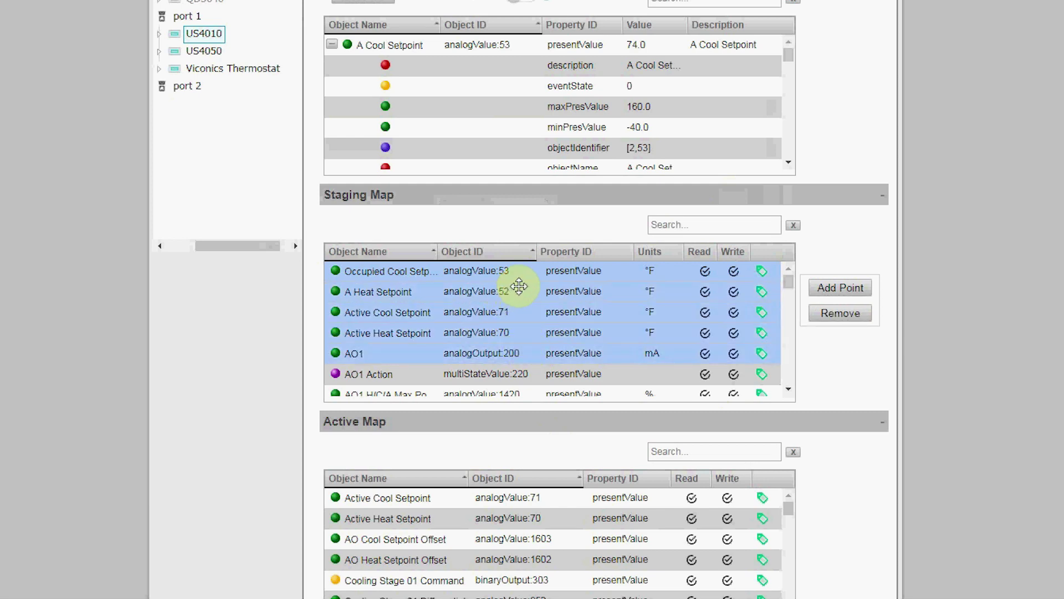
{"action": "mouse_move", "coordinate": [518, 286]}
{"action": "left_mouse_down"}
{"action": "mouse_move", "coordinate": [506, 466]}
{"action": "mouse_move", "coordinate": [534, 518]}
{"action": "mouse_move", "coordinate": [518, 268]}
{"action": "left_mouse_up"}
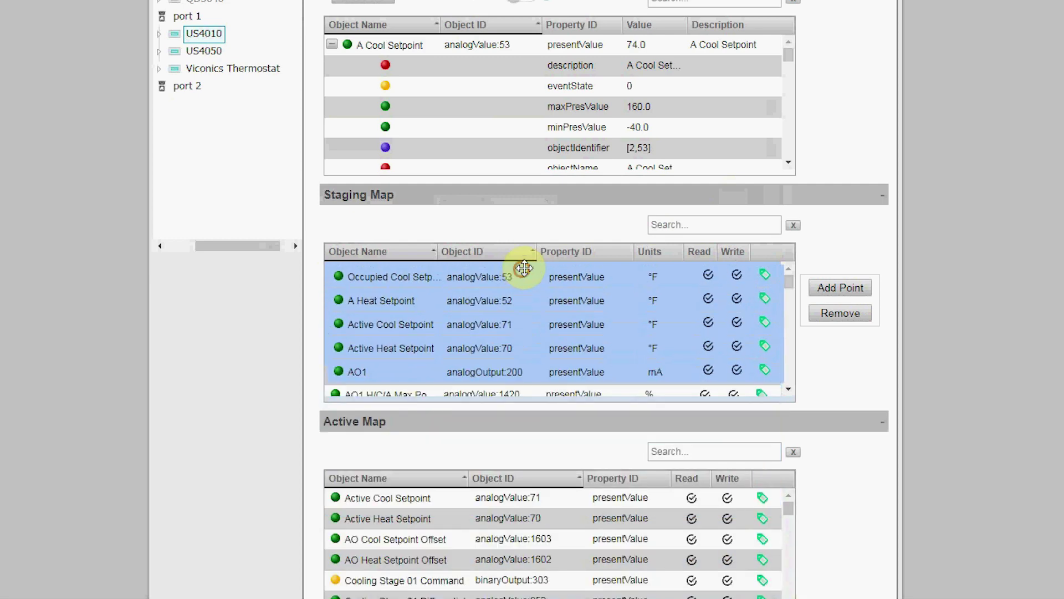
{"action": "scroll", "coordinate": [931, 352], "scroll_direction": "down", "scroll_amount": 2}
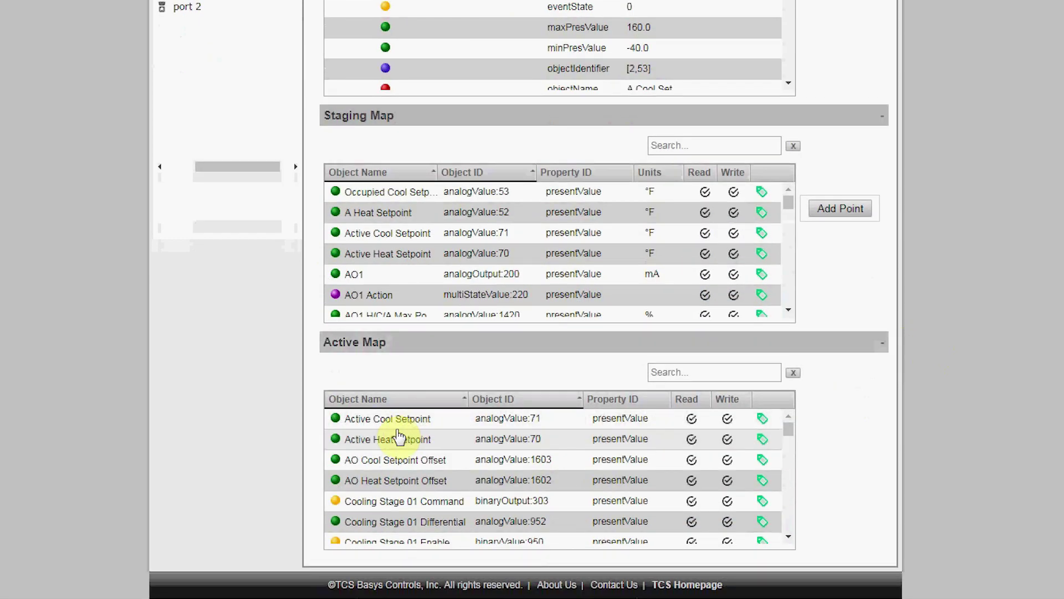
{"action": "scroll", "coordinate": [274, 262], "scroll_direction": "up", "scroll_amount": 8}
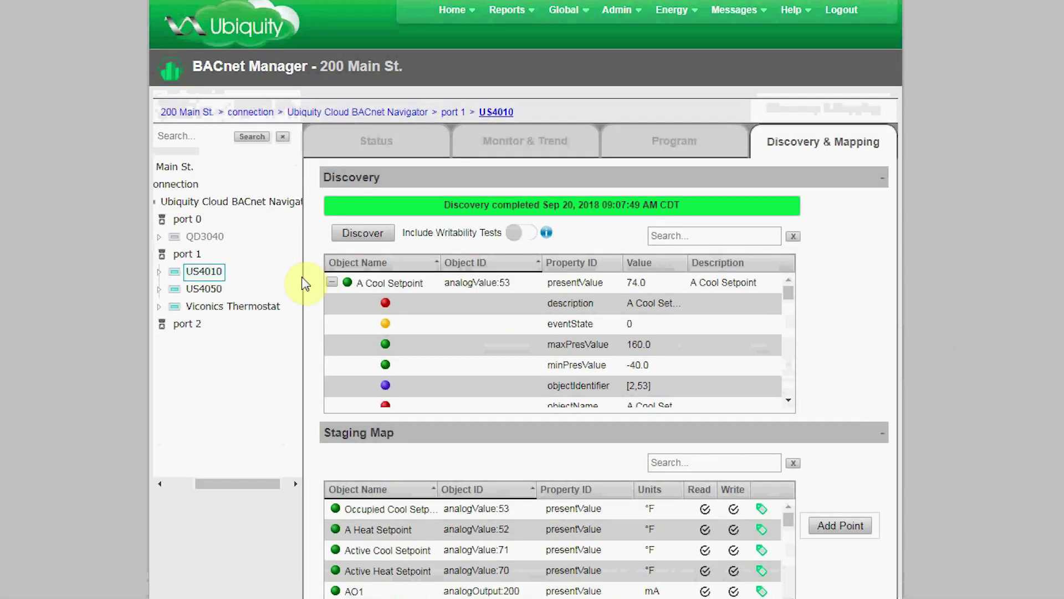
Expand US4010 in the tree and open Occupied Cool Setpoint, showing its 74.0 °F present value.
{"action": "left_click", "coordinate": [160, 272]}
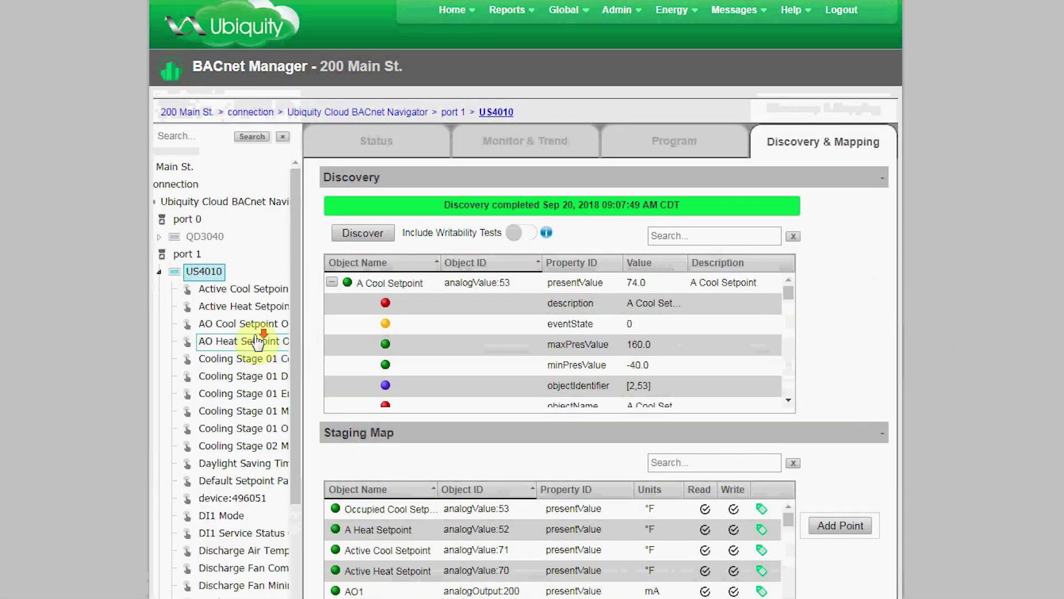
{"action": "scroll", "coordinate": [244, 349], "scroll_direction": "down", "scroll_amount": 7}
{"action": "scroll", "coordinate": [248, 365], "scroll_direction": "down", "scroll_amount": 6}
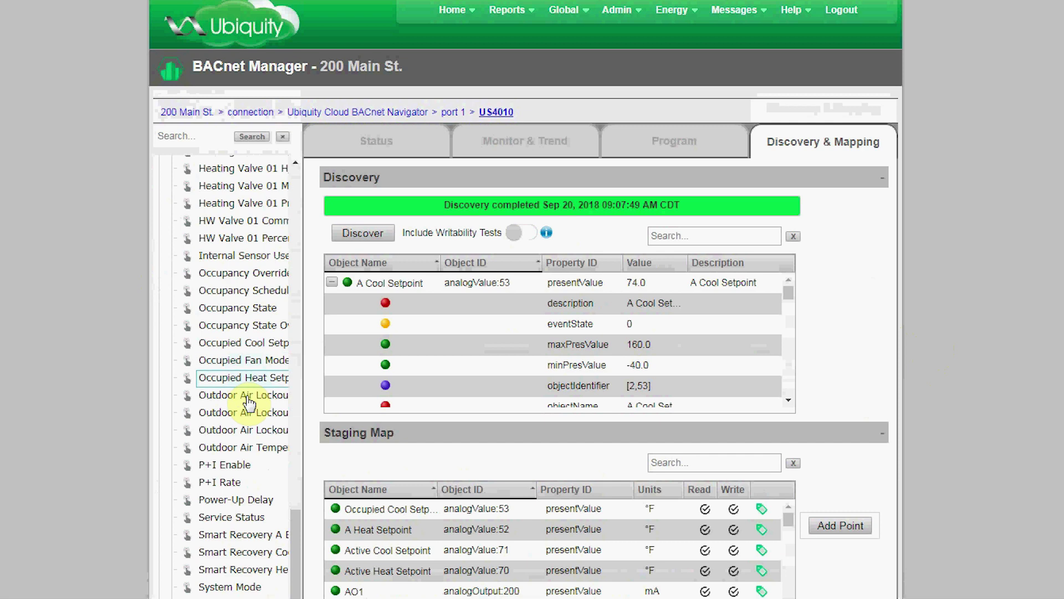
{"action": "left_click", "coordinate": [240, 350]}
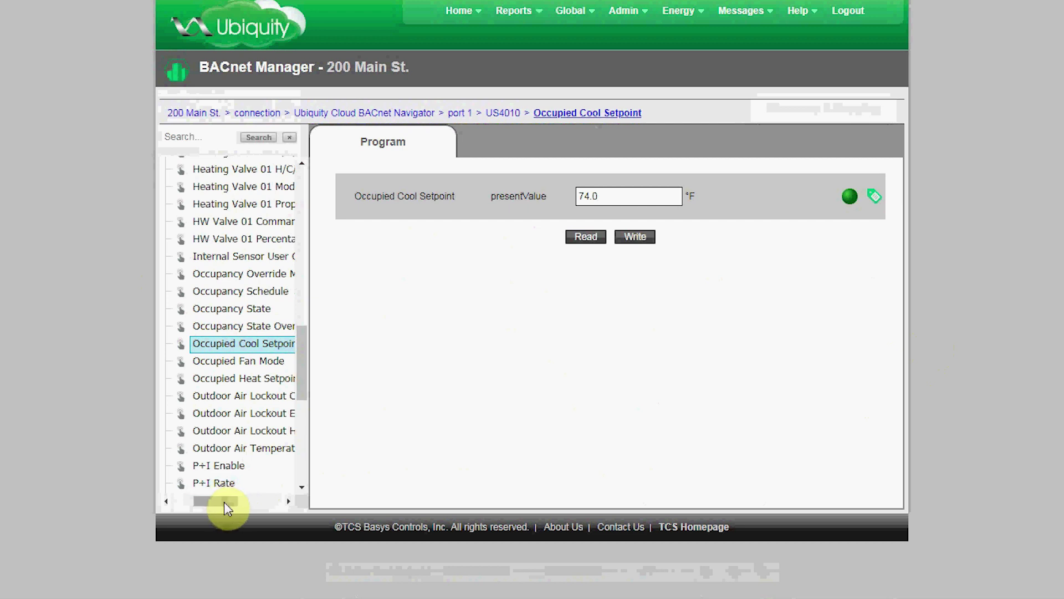
{"action": "left_click_drag", "start_coordinate": [224, 501], "coordinate": [231, 501]}
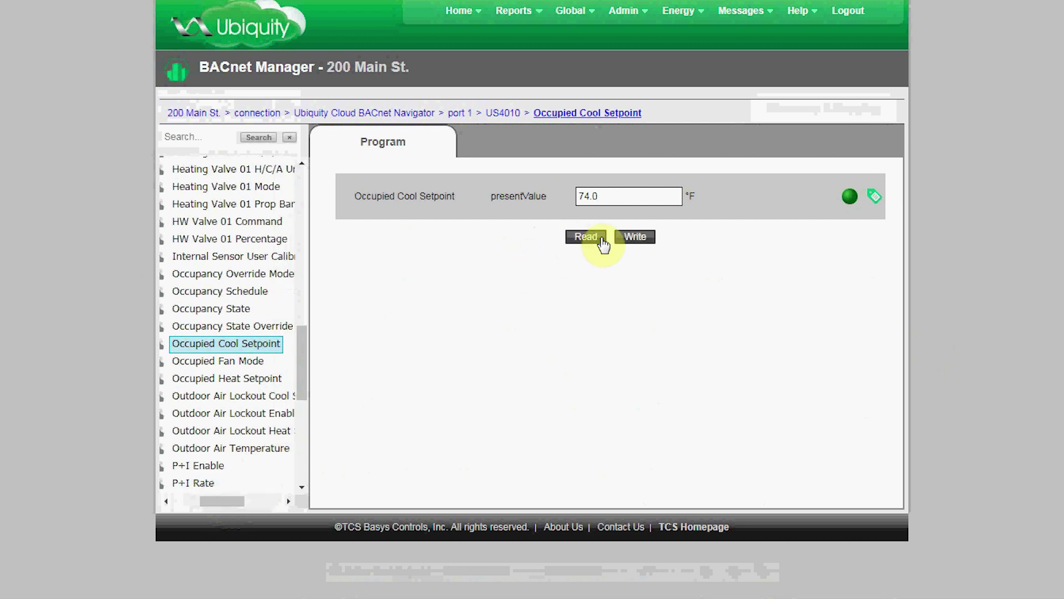
{"action": "left_click", "coordinate": [616, 195]}
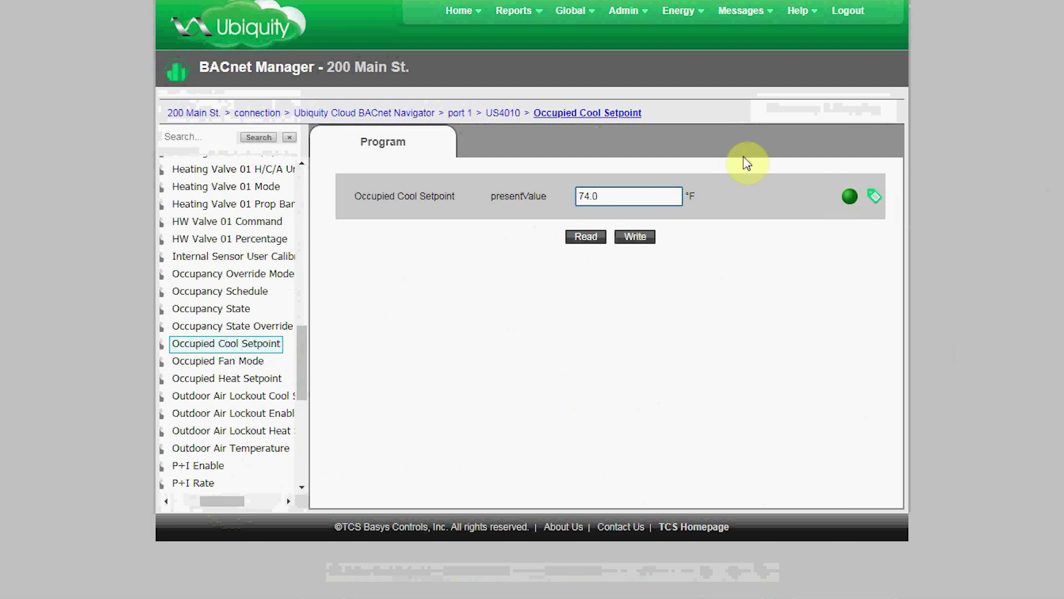
{"action": "left_click", "coordinate": [196, 137]}
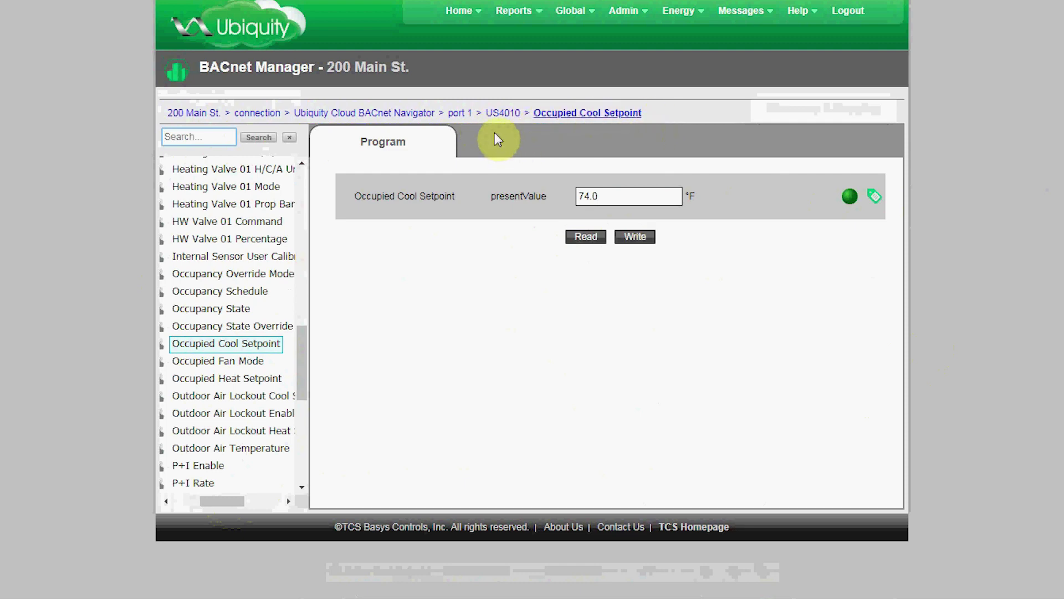
{"action": "left_click", "coordinate": [500, 115]}
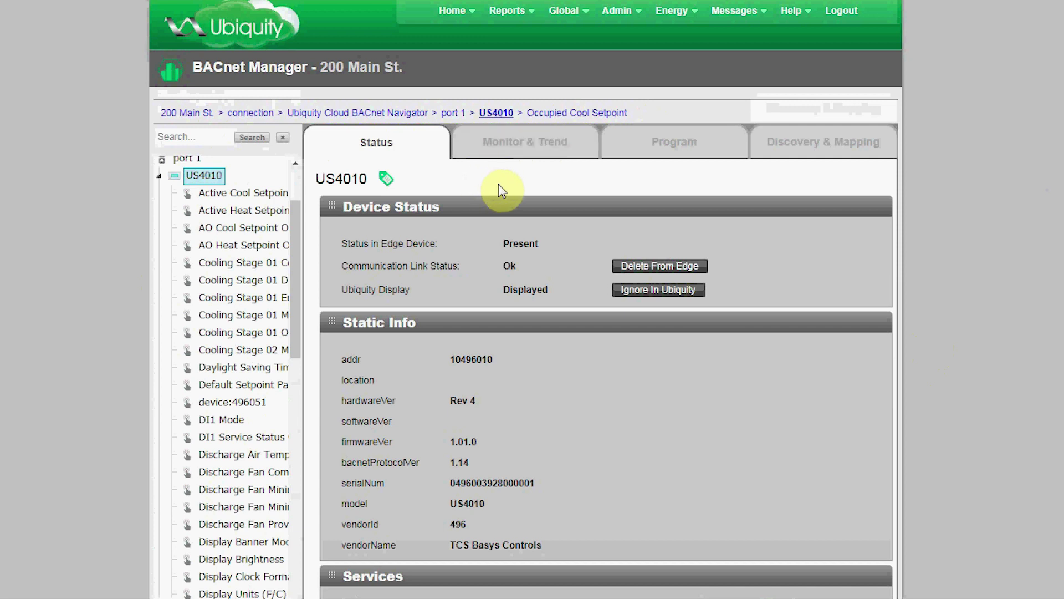
Show US4010's Program page and highlight the Occupied Cool Setpoint 74.0 °F entry.
{"action": "left_click", "coordinate": [668, 145]}
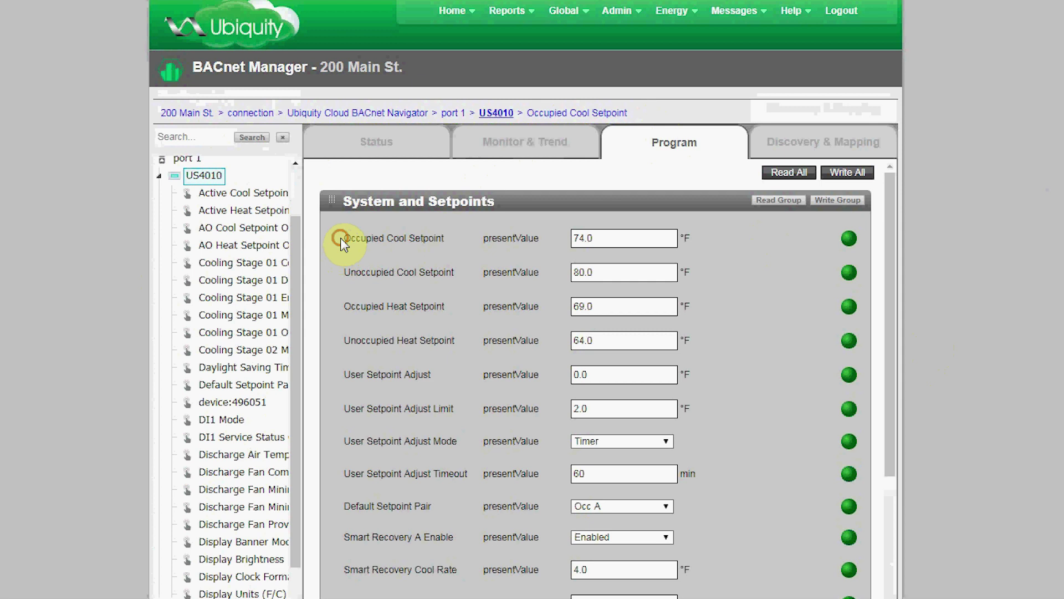
{"action": "left_click_drag", "start_coordinate": [341, 238], "coordinate": [451, 238]}
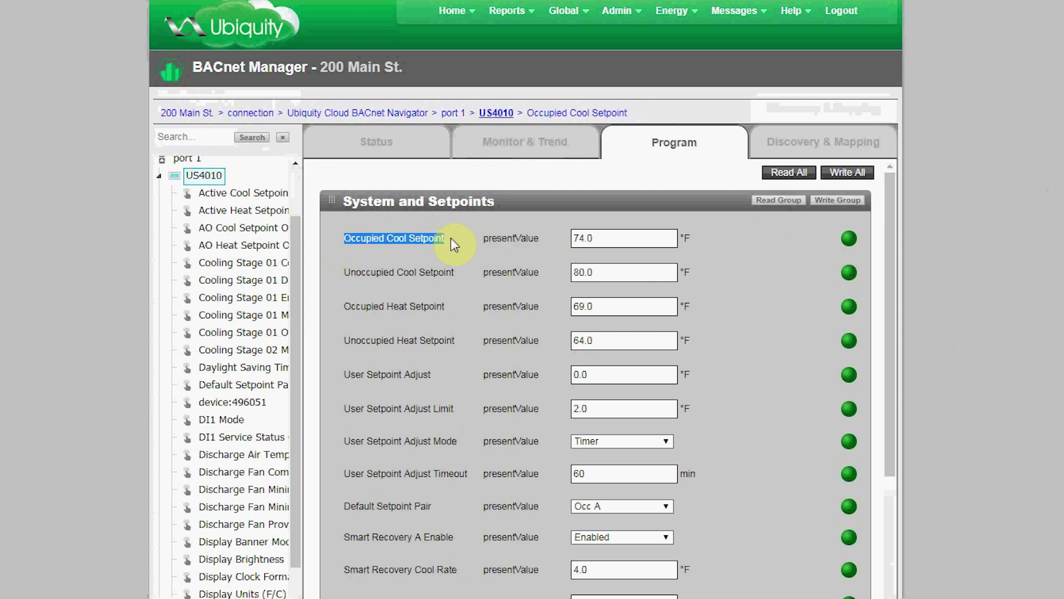
{"action": "left_click", "coordinate": [660, 236]}
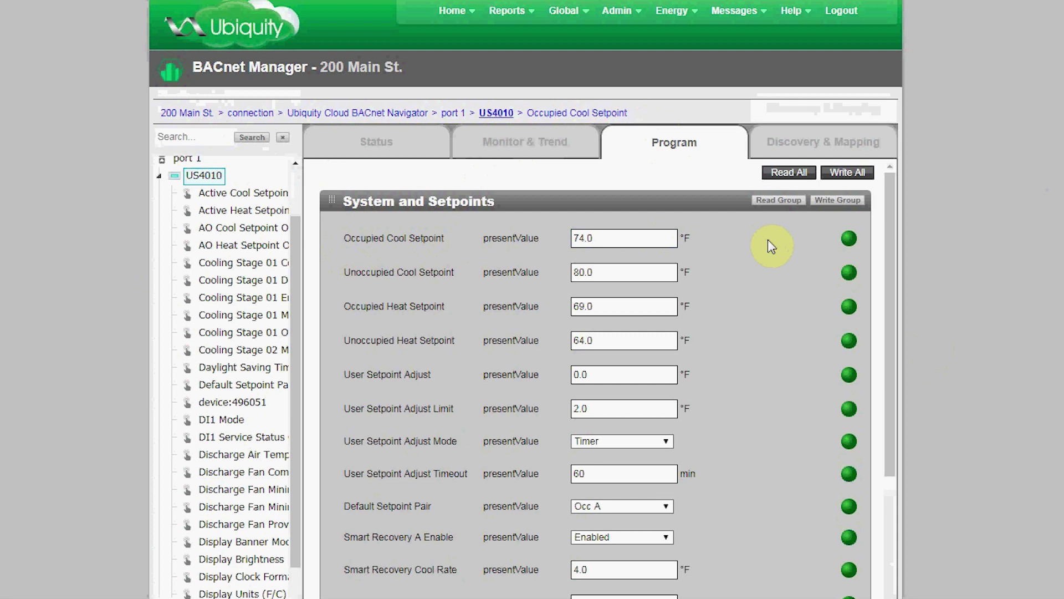
Collapse US4010, select US4050, and scroll through its Staging and Active Map point lists.
{"action": "left_click", "coordinate": [159, 176]}
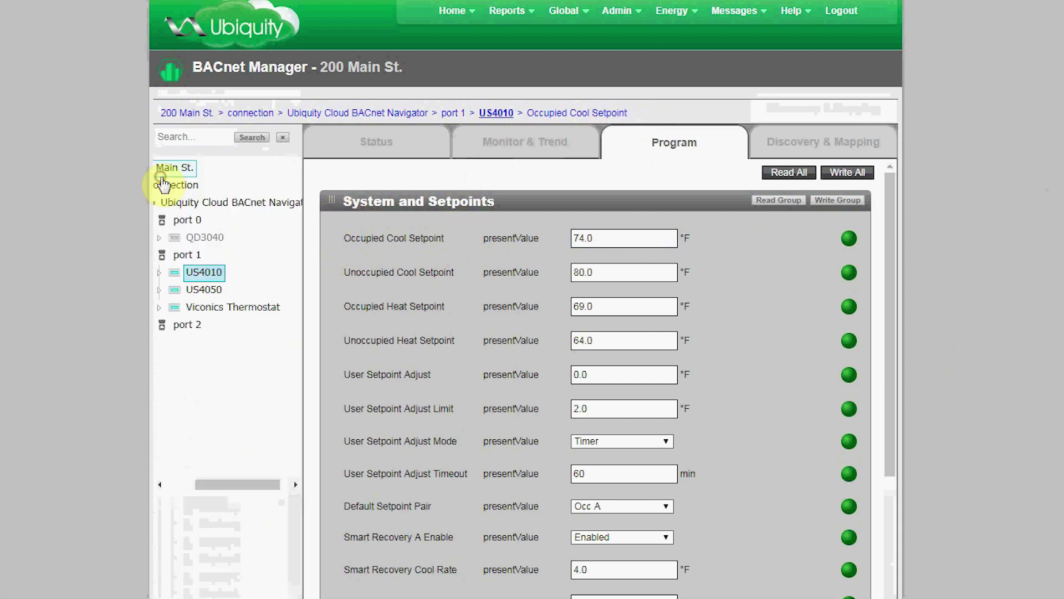
{"action": "left_click", "coordinate": [188, 289]}
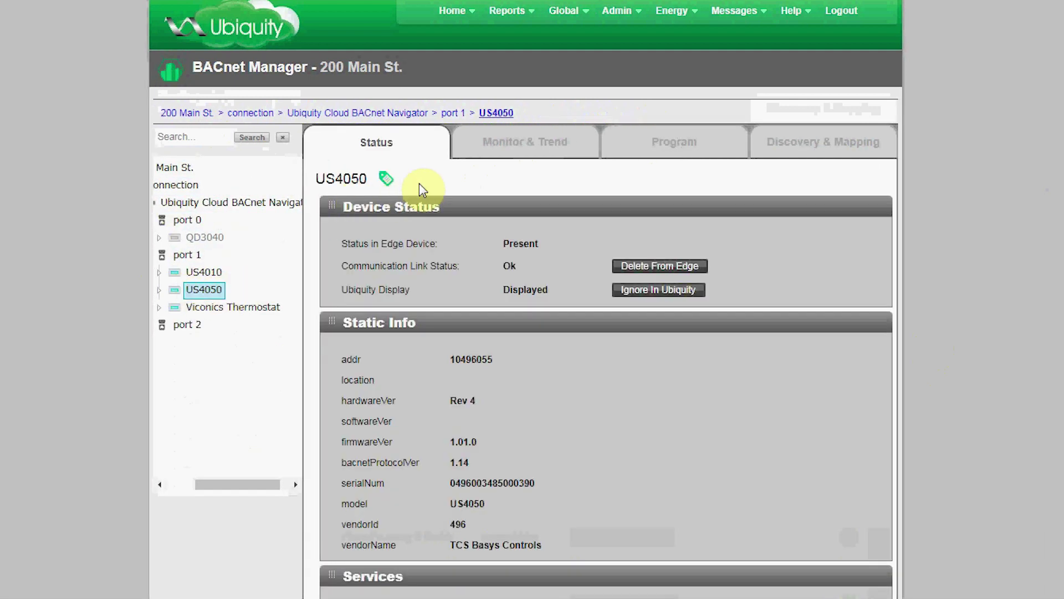
{"action": "left_click", "coordinate": [822, 146]}
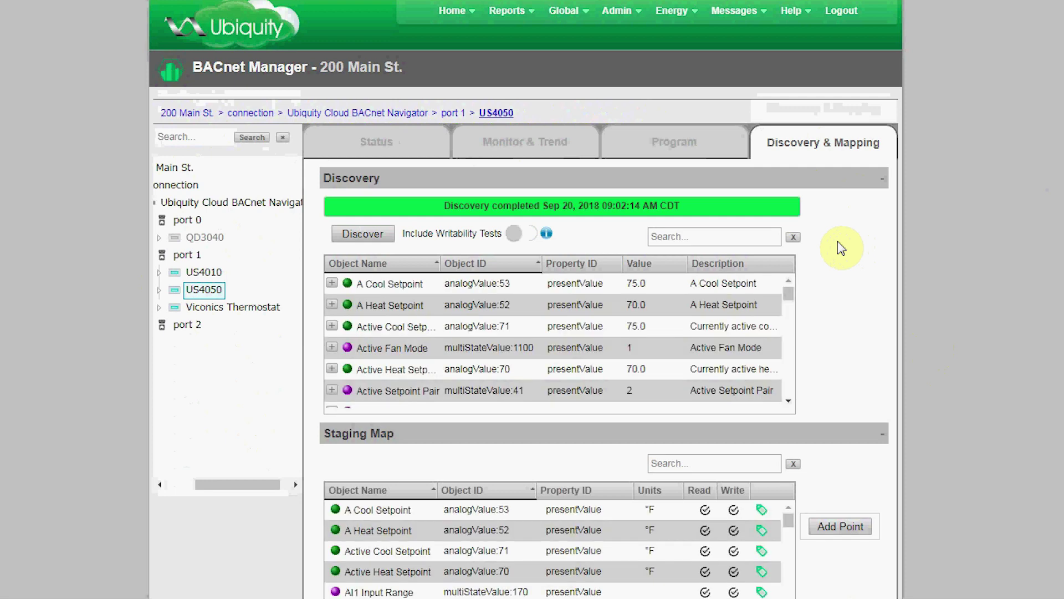
{"action": "scroll", "coordinate": [804, 246], "scroll_direction": "down", "scroll_amount": 4}
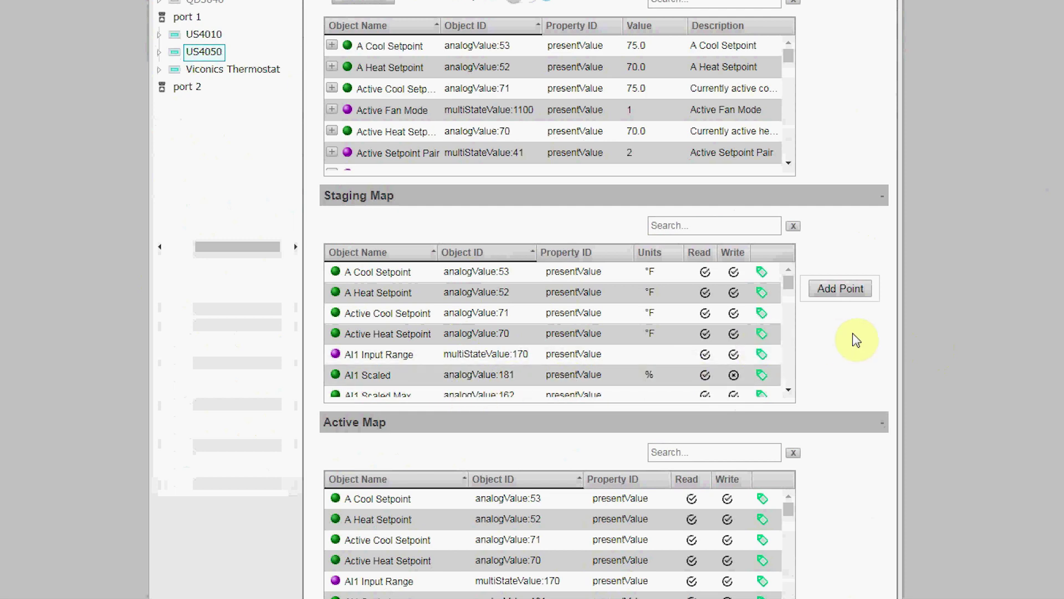
{"action": "scroll", "coordinate": [871, 330], "scroll_direction": "down", "scroll_amount": 2}
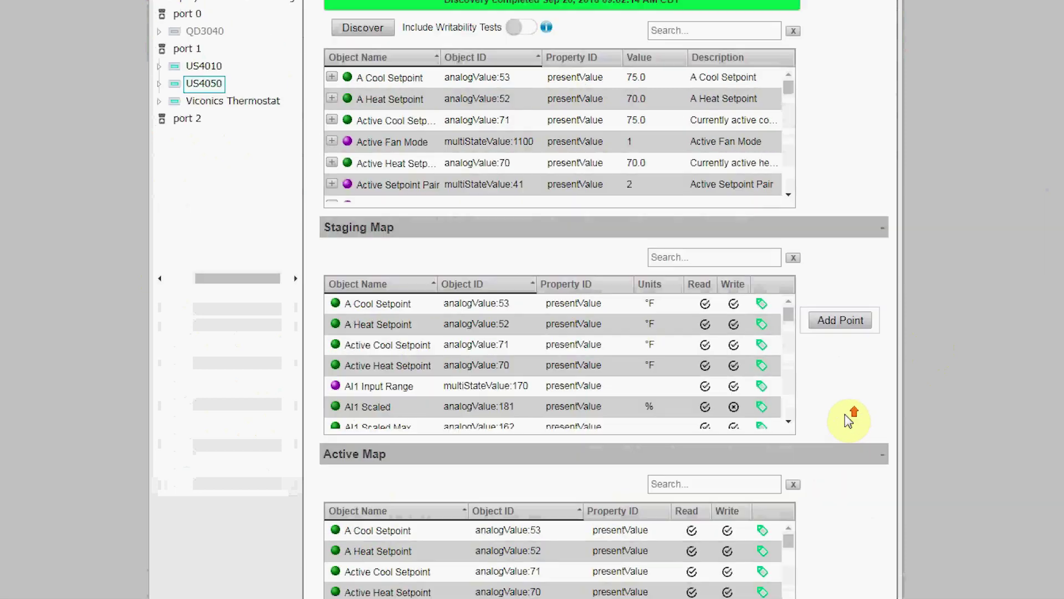
{"action": "scroll", "coordinate": [844, 414], "scroll_direction": "up", "scroll_amount": 4}
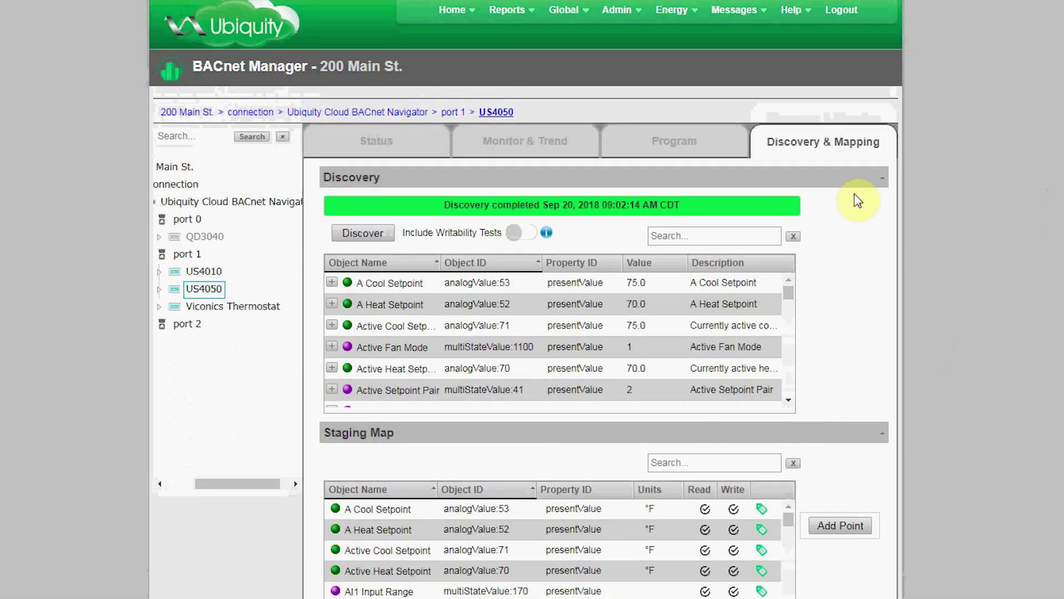
{"action": "left_click", "coordinate": [524, 143]}
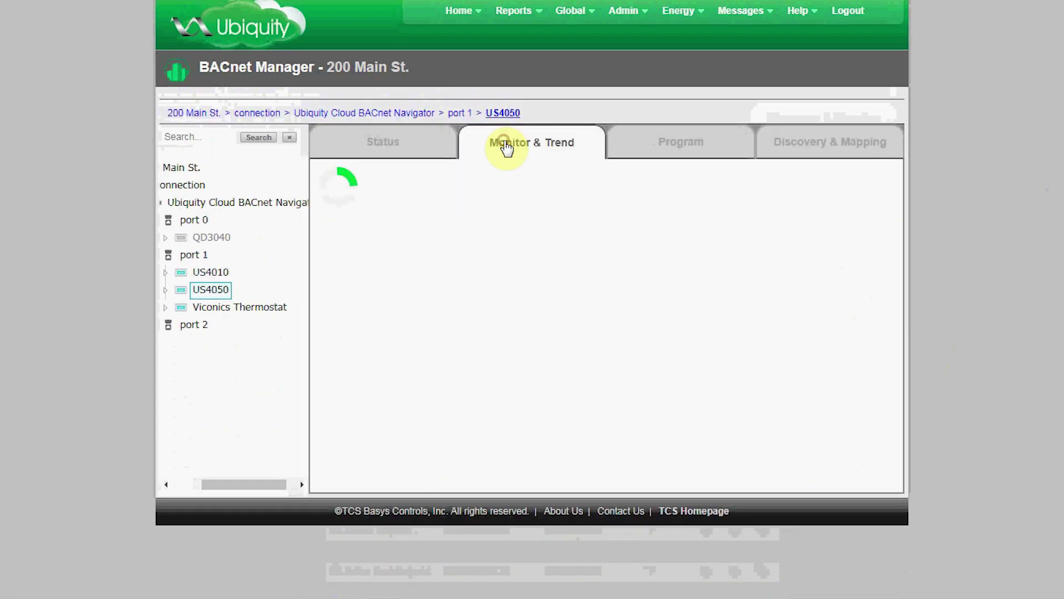
Scroll through US4050's grouped point panels such as Active Setpoints and Digital Outputs.
{"action": "scroll", "coordinate": [678, 241], "scroll_direction": "down", "scroll_amount": 6}
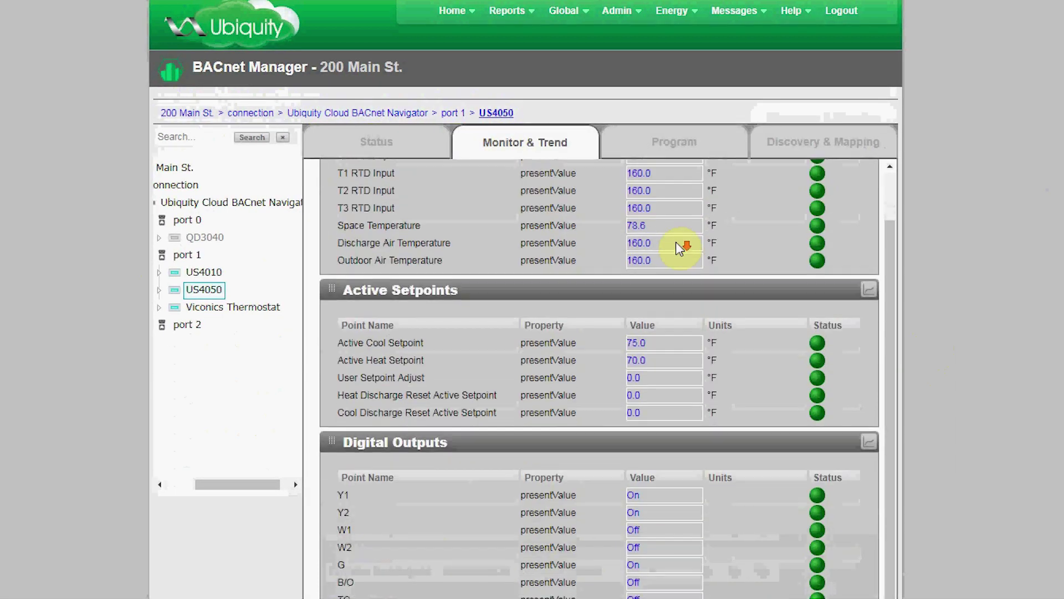
{"action": "scroll", "coordinate": [680, 277], "scroll_direction": "down", "scroll_amount": 5}
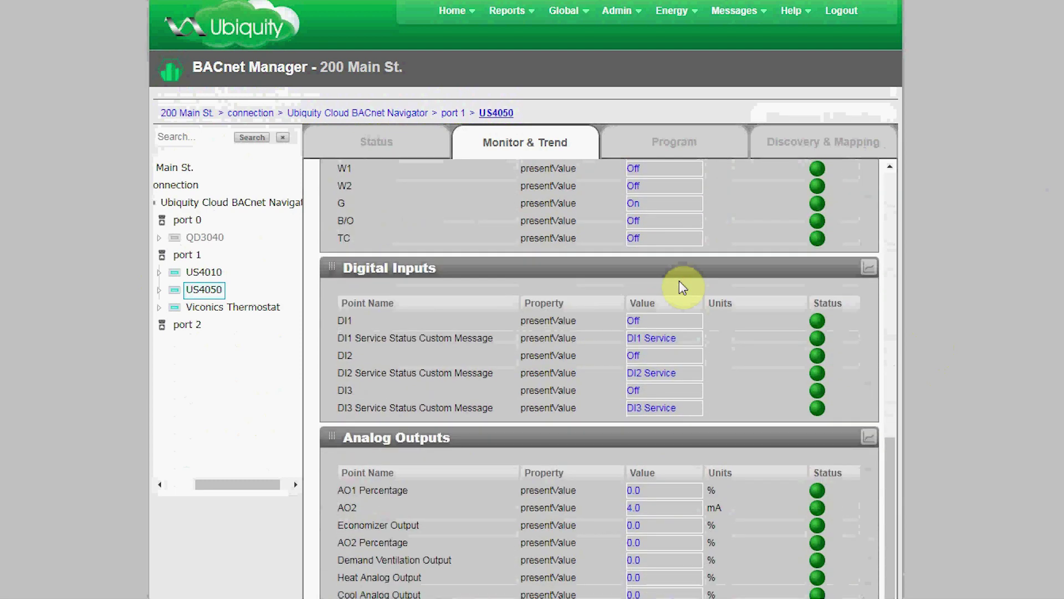
{"action": "scroll", "coordinate": [690, 342], "scroll_direction": "up", "scroll_amount": 11}
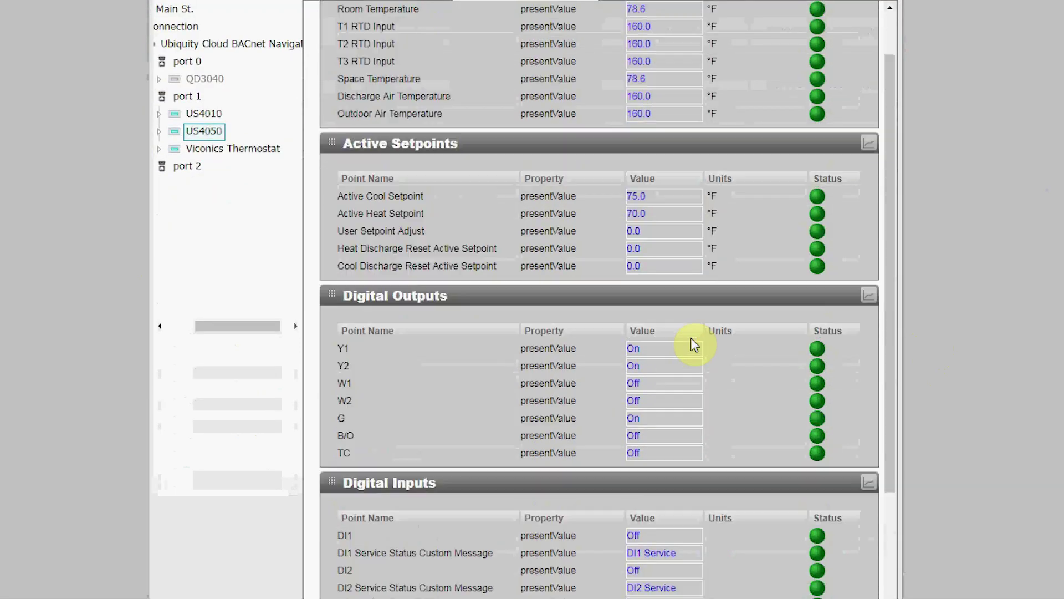
Open US4050's Program settings and scroll through its System and Setpoints list.
{"action": "left_click", "coordinate": [657, 70]}
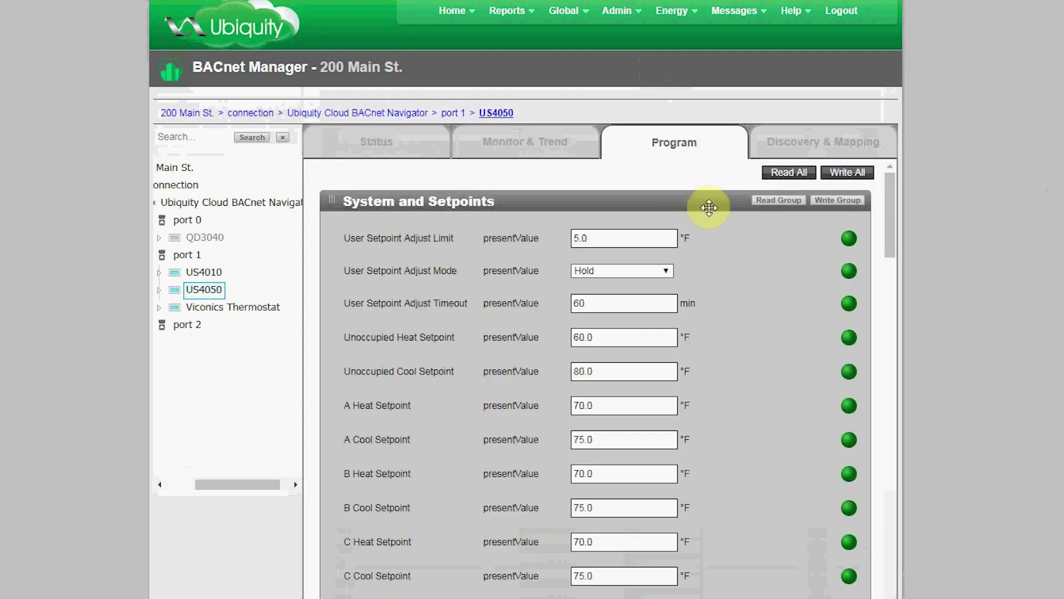
{"action": "scroll", "coordinate": [715, 239], "scroll_direction": "down", "scroll_amount": 4}
{"action": "scroll", "coordinate": [715, 233], "scroll_direction": "up", "scroll_amount": 4}
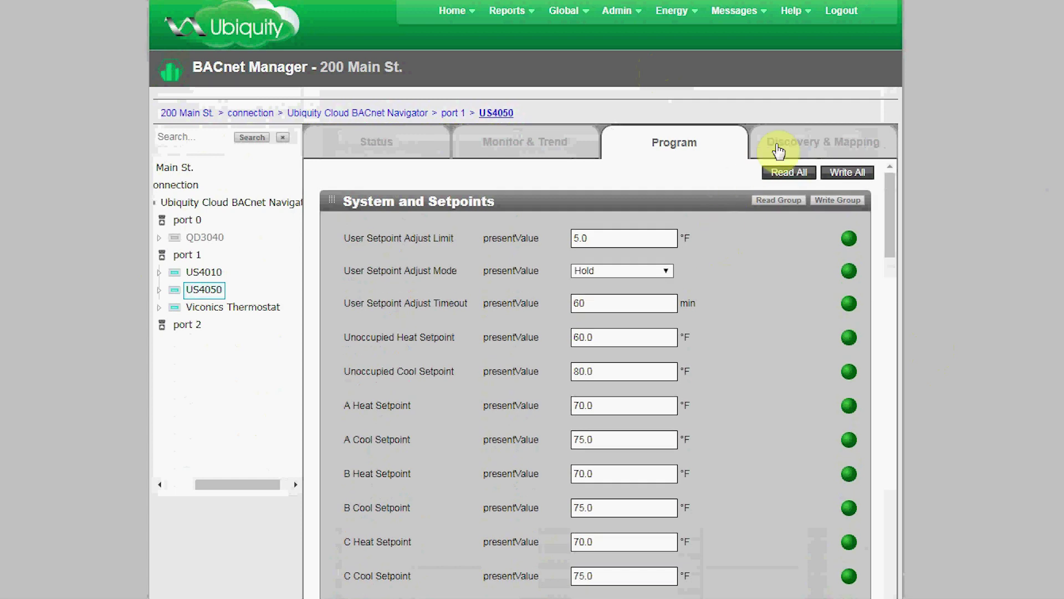
Select US4010, scroll its Discovery & Mapping lists, and show its Status page.
{"action": "left_click", "coordinate": [204, 272]}
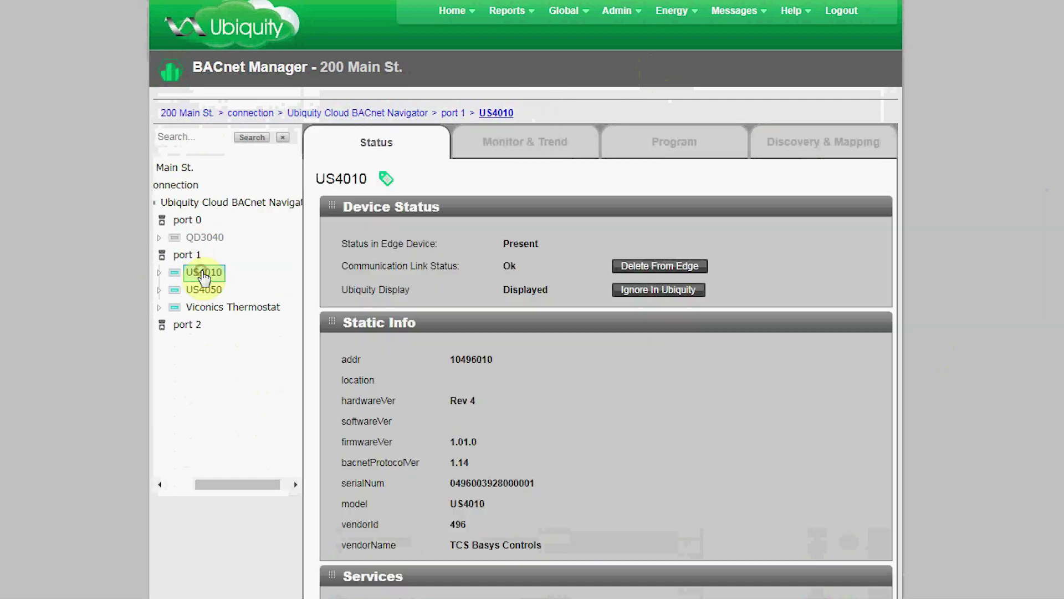
{"action": "left_click", "coordinate": [796, 143]}
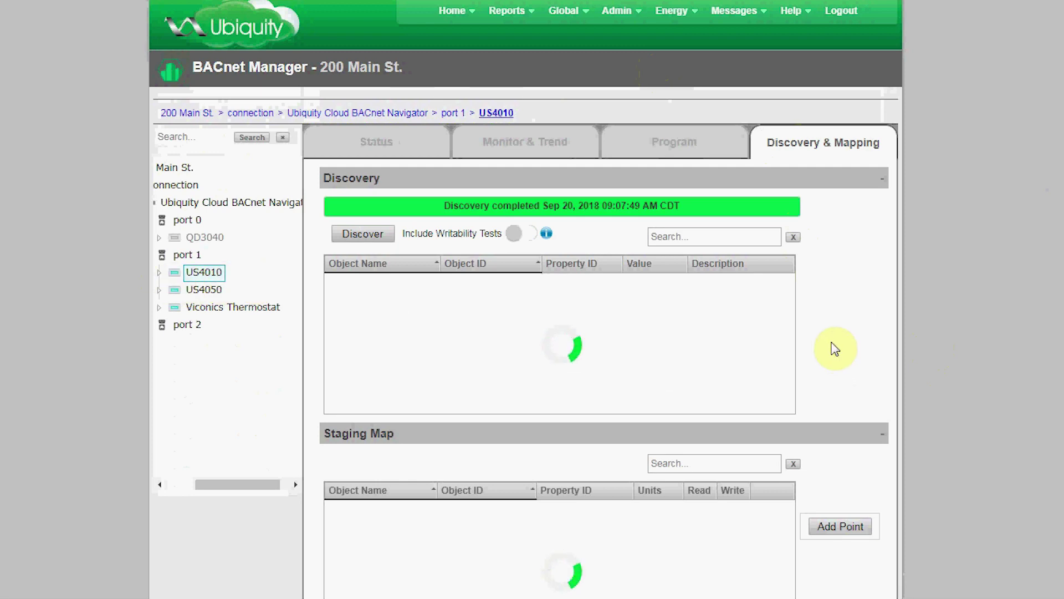
{"action": "scroll", "coordinate": [839, 332], "scroll_direction": "down", "scroll_amount": 5}
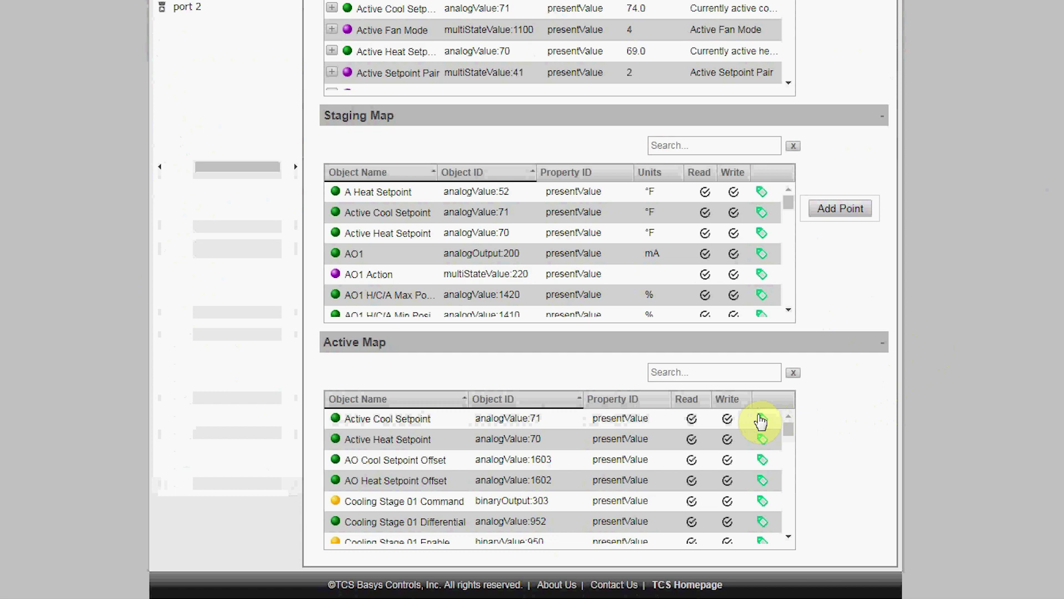
{"action": "scroll", "coordinate": [831, 333], "scroll_direction": "up", "scroll_amount": 5}
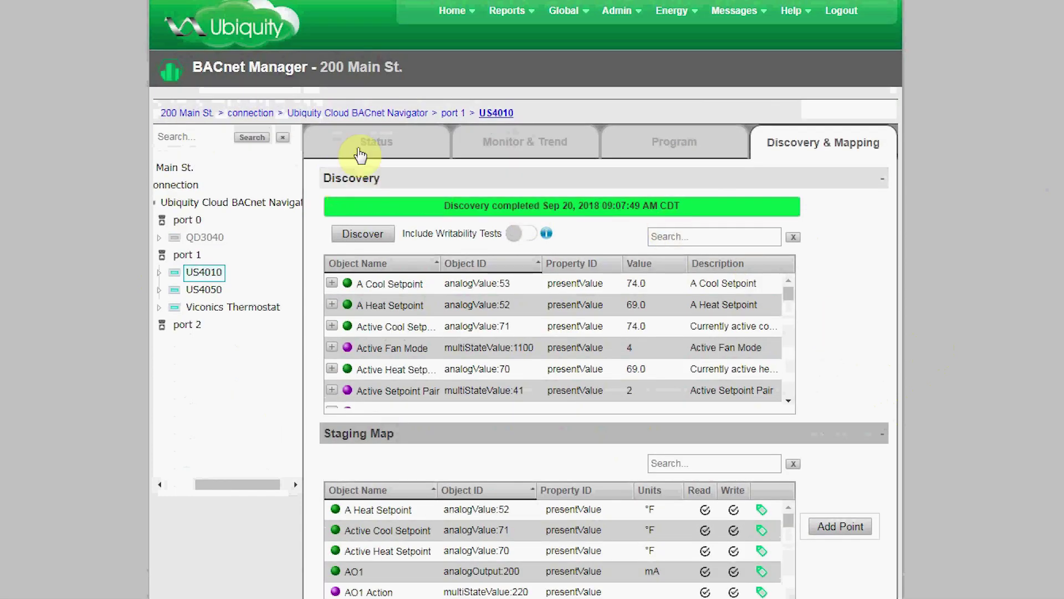
{"action": "left_click", "coordinate": [364, 141]}
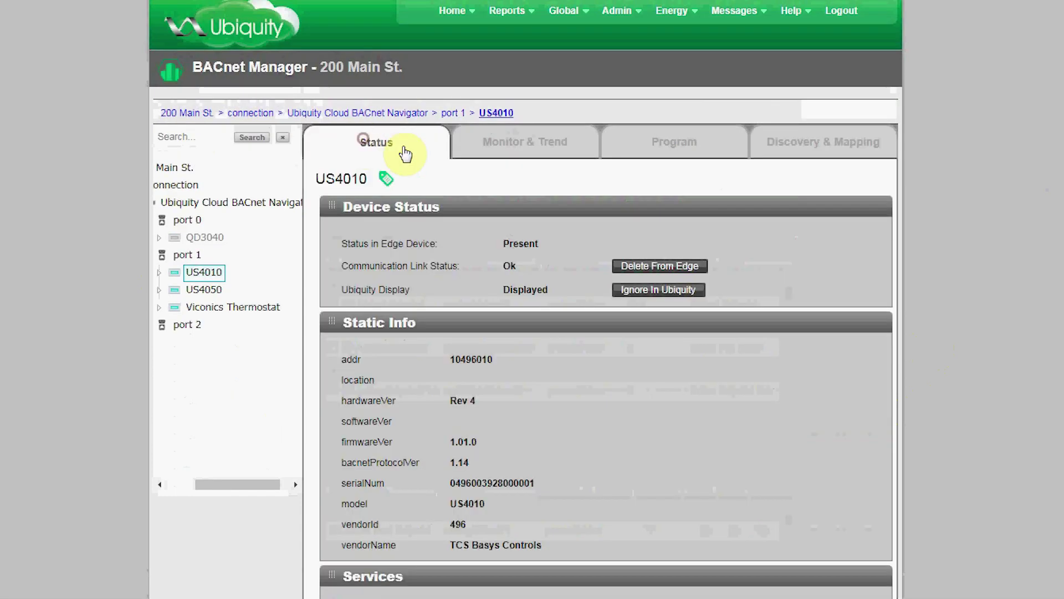
{"action": "left_click", "coordinate": [383, 176]}
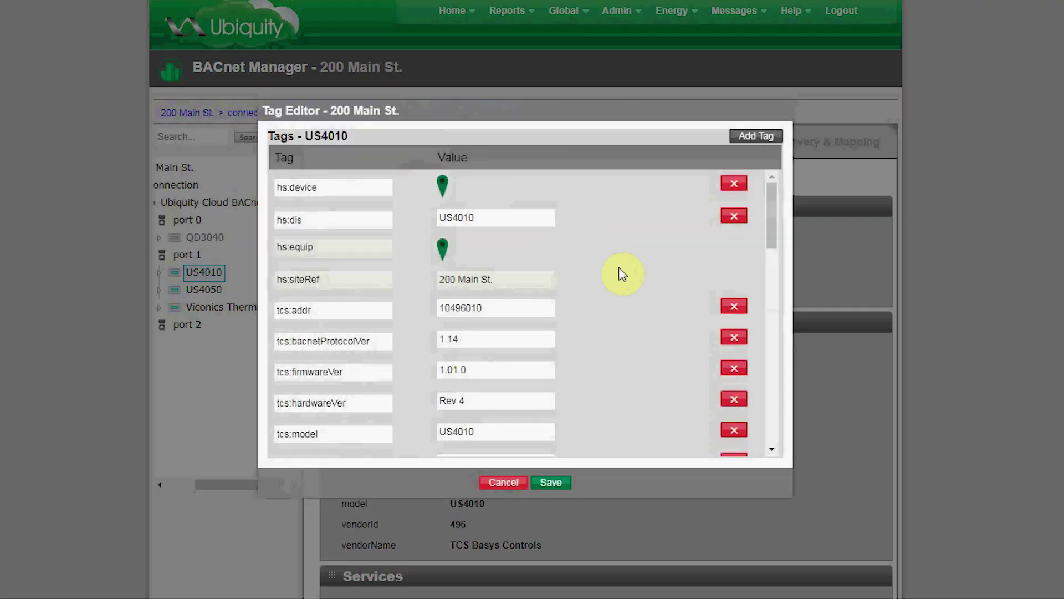
{"action": "scroll", "coordinate": [628, 272], "scroll_direction": "down", "scroll_amount": 4}
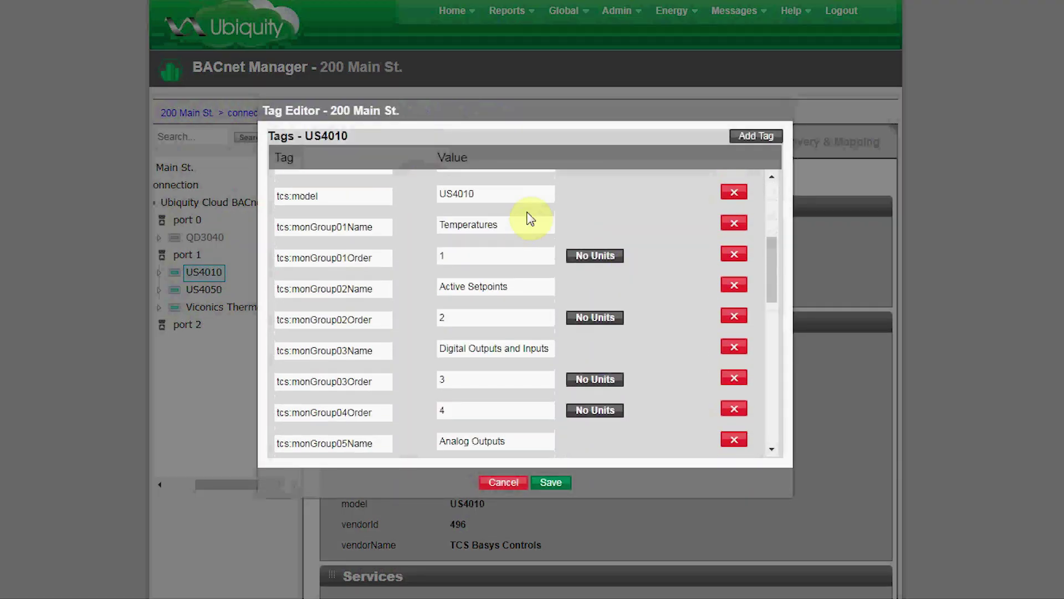
{"action": "left_click_drag", "start_coordinate": [518, 225], "coordinate": [461, 226]}
{"action": "left_click", "coordinate": [462, 256]}
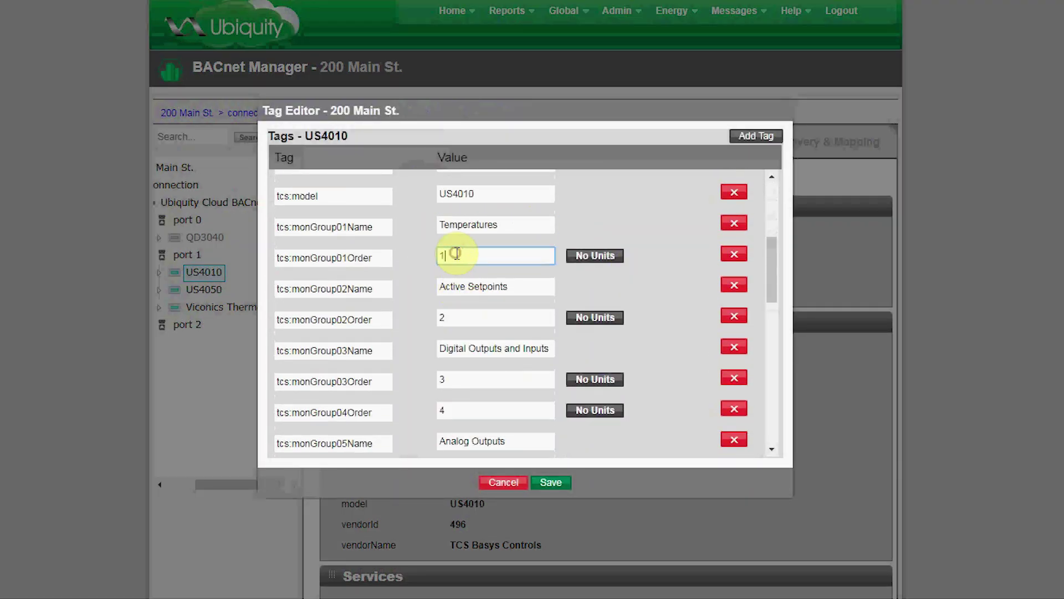
{"action": "double_click", "coordinate": [536, 290]}
{"action": "left_click_drag", "start_coordinate": [528, 285], "coordinate": [435, 288]}
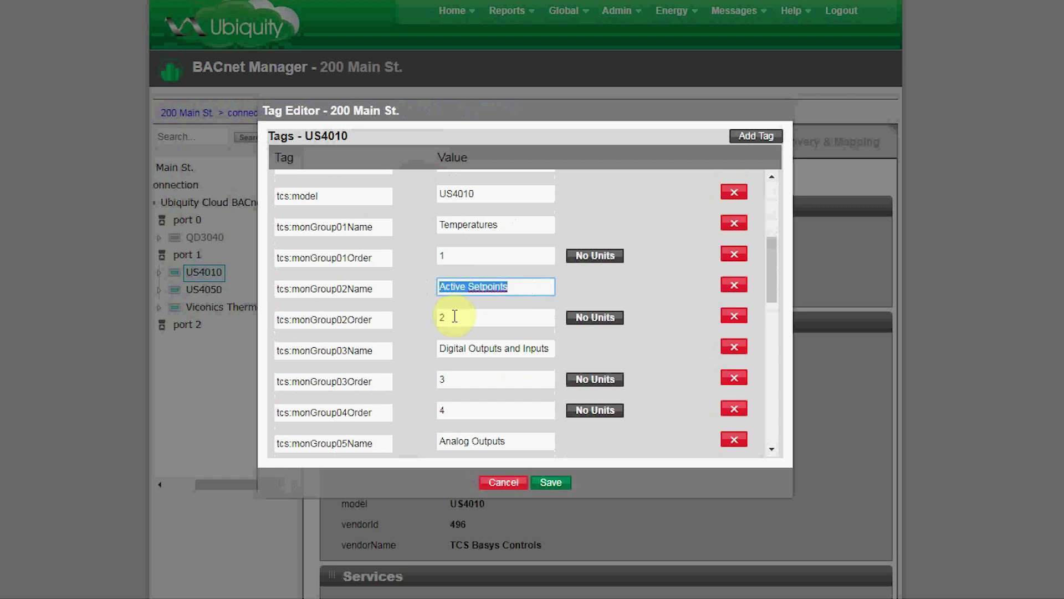
{"action": "left_click", "coordinate": [452, 316]}
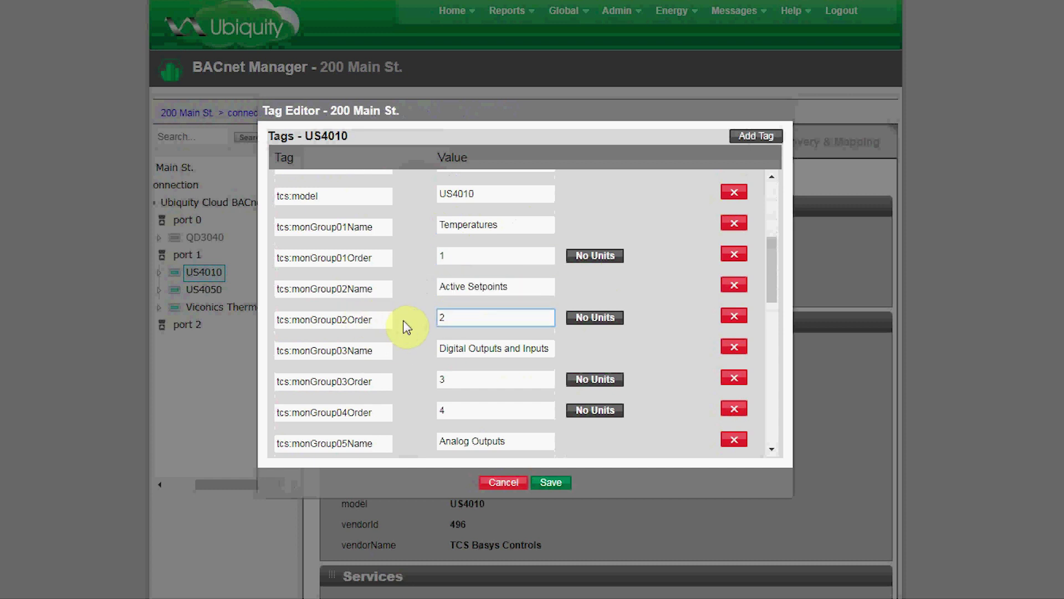
{"action": "scroll", "coordinate": [408, 326], "scroll_direction": "down", "scroll_amount": 1}
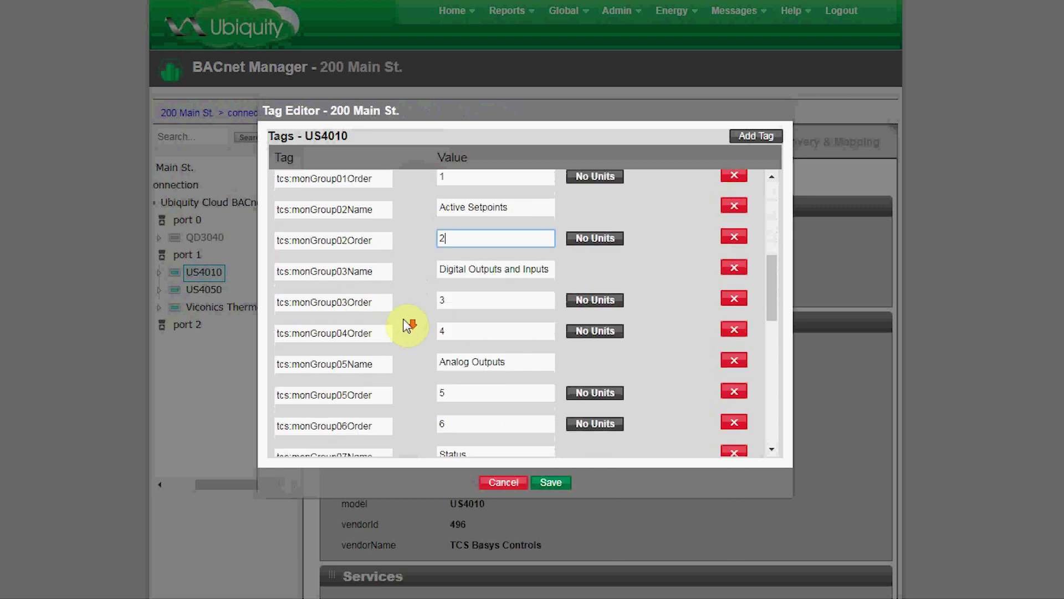
{"action": "left_click", "coordinate": [507, 483]}
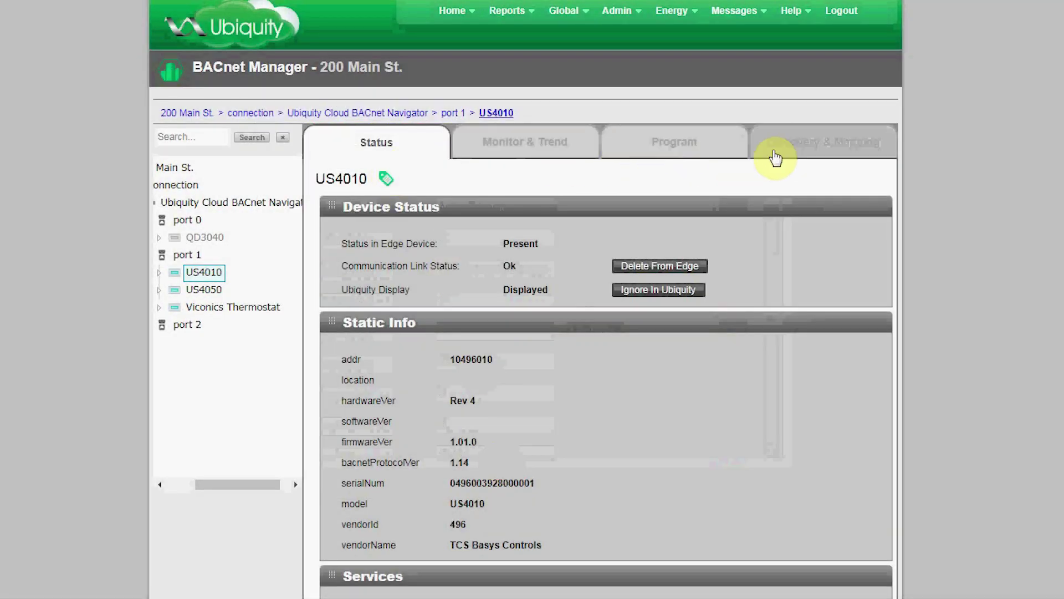
Open Active Cool Setpoint's tags from the Active Map, try removing tcs:monitor, and discard the change.
{"action": "left_click", "coordinate": [808, 142]}
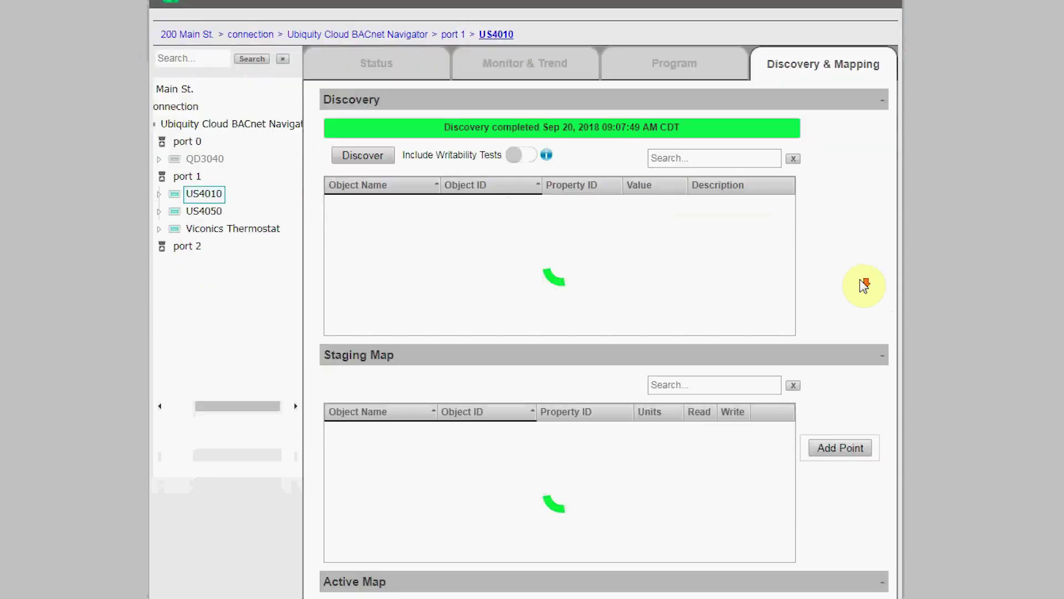
{"action": "scroll", "coordinate": [862, 280], "scroll_direction": "down", "scroll_amount": 6}
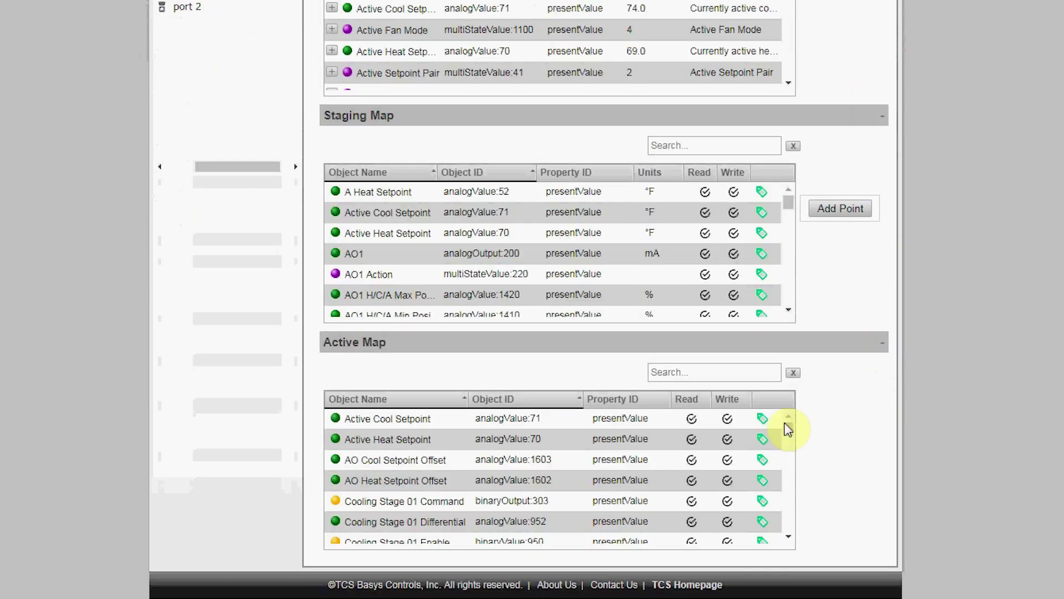
{"action": "left_click", "coordinate": [762, 420]}
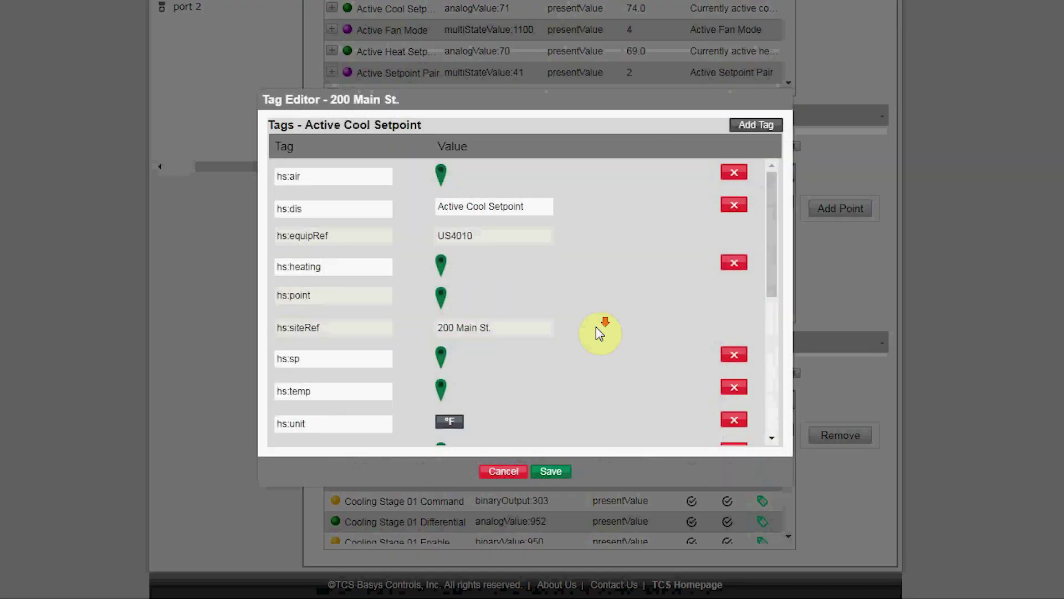
{"action": "scroll", "coordinate": [593, 329], "scroll_direction": "down", "scroll_amount": 5}
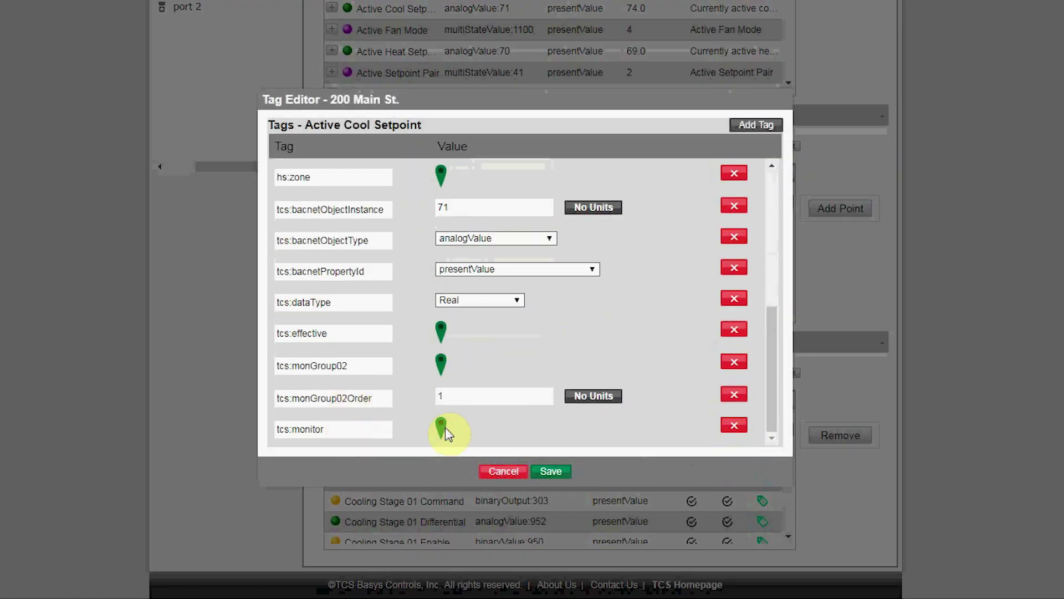
{"action": "left_click", "coordinate": [727, 428]}
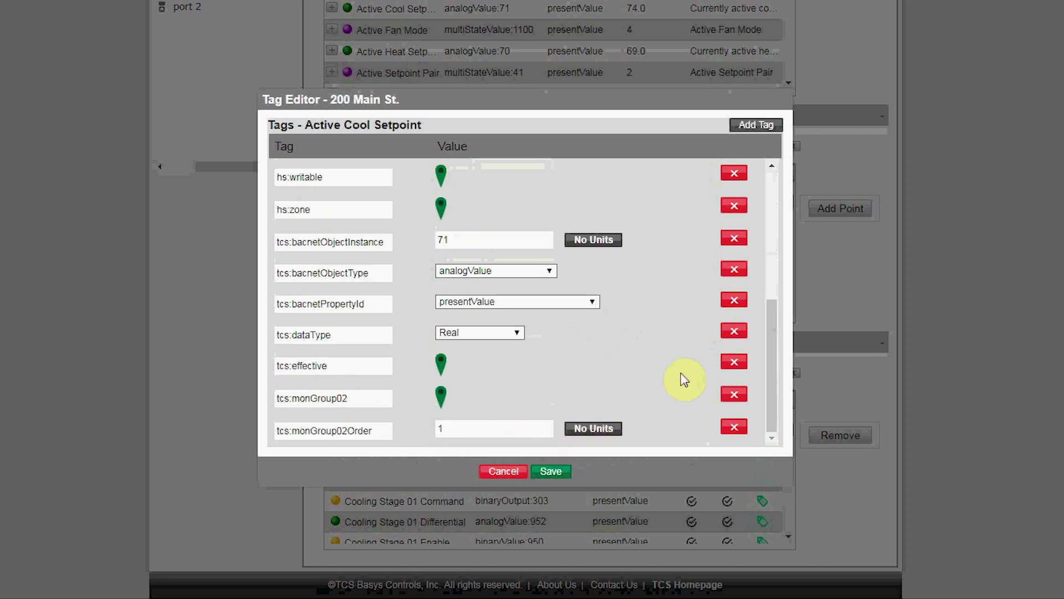
{"action": "left_click", "coordinate": [503, 472]}
{"action": "scroll", "coordinate": [571, 371], "scroll_direction": "up", "scroll_amount": 4}
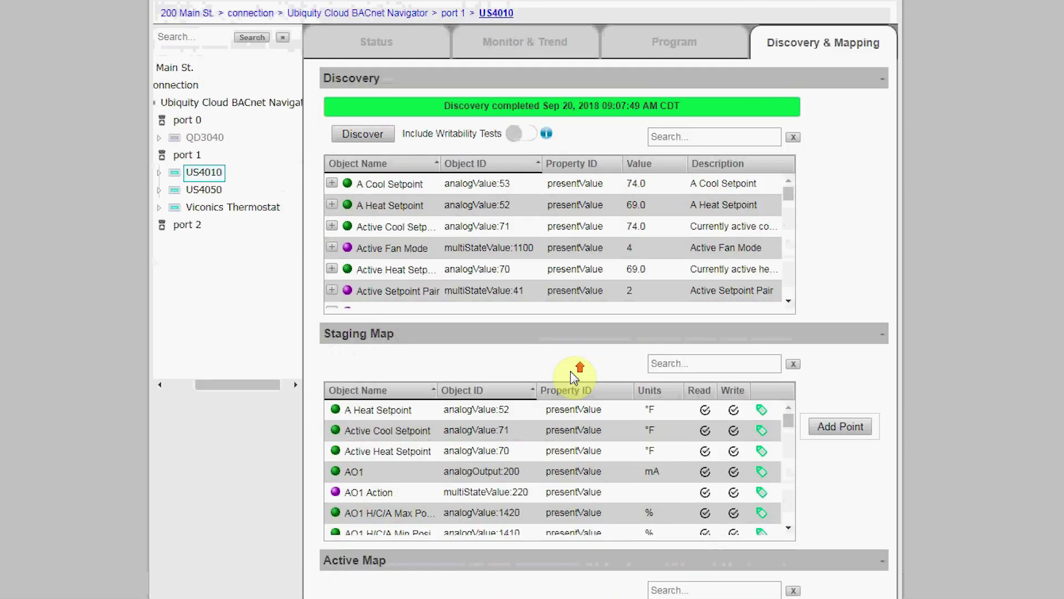
{"action": "scroll", "coordinate": [570, 371], "scroll_direction": "up", "scroll_amount": 2}
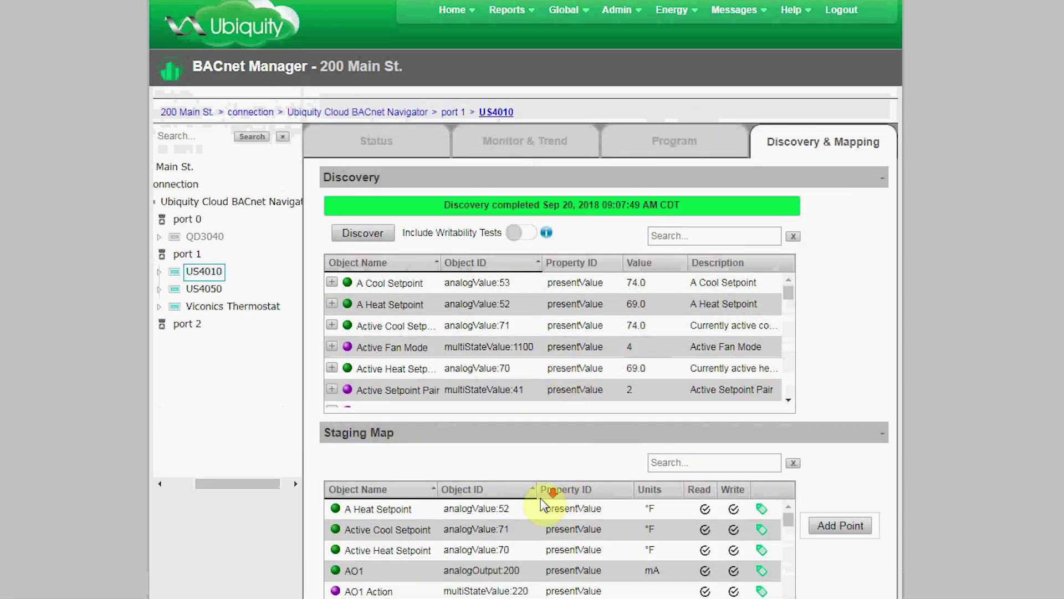
{"action": "scroll", "coordinate": [527, 487], "scroll_direction": "down", "scroll_amount": 5}
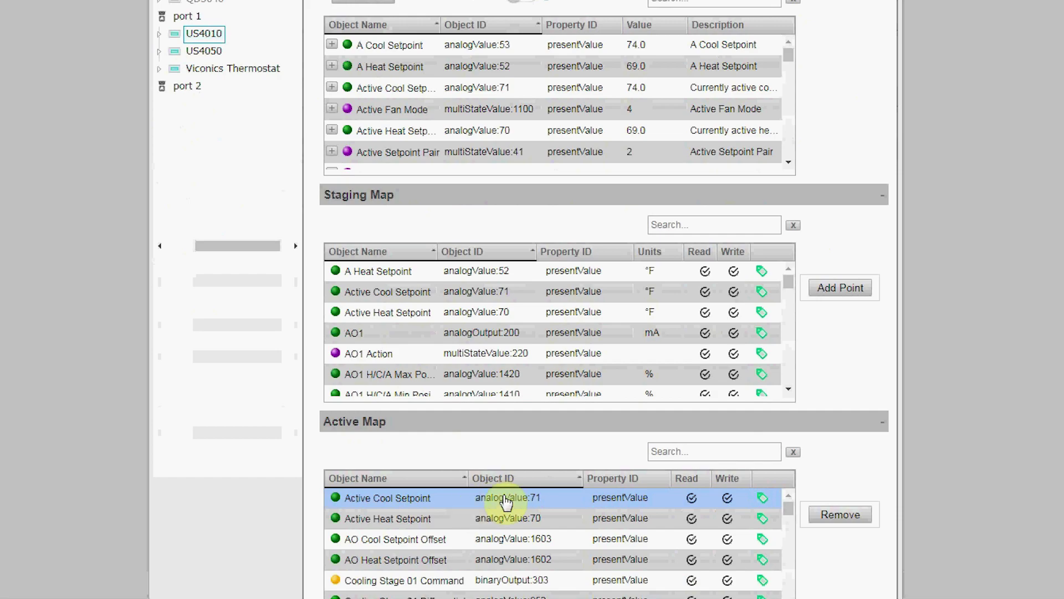
Reopen its tags to review tcs:monitor, tcs:monGroup02 and order 1, then close without saving.
{"action": "left_click", "coordinate": [761, 498]}
{"action": "scroll", "coordinate": [643, 335], "scroll_direction": "down", "scroll_amount": 6}
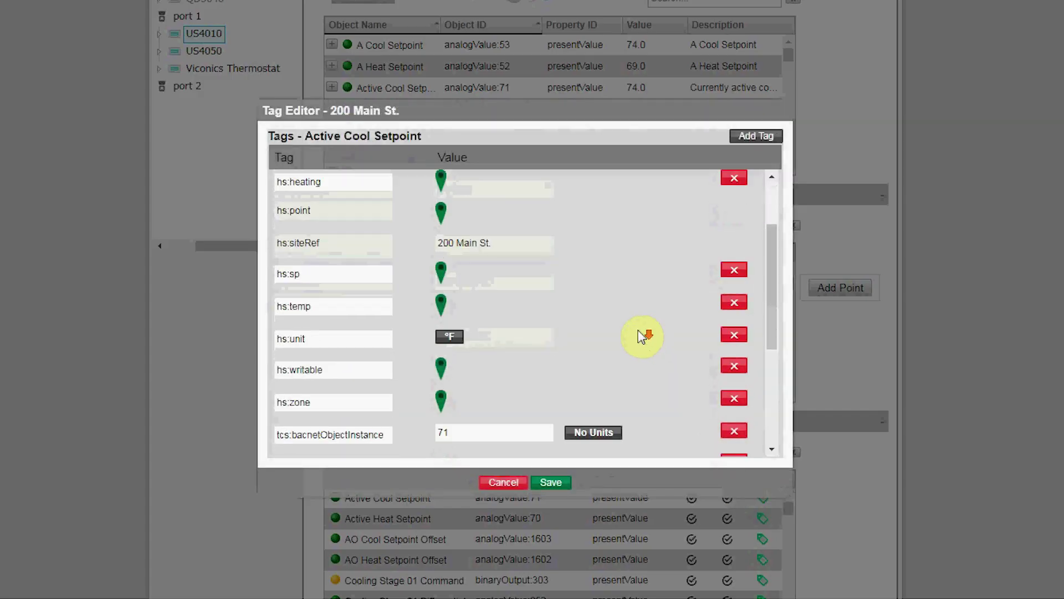
{"action": "left_click_drag", "start_coordinate": [367, 448], "coordinate": [273, 441]}
{"action": "left_click", "coordinate": [374, 382]}
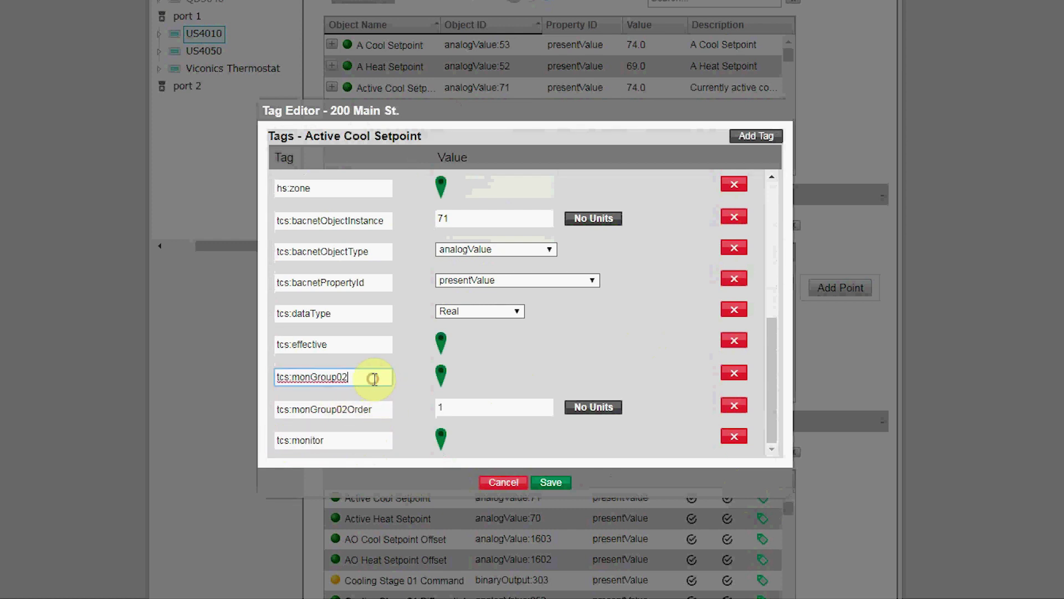
{"action": "left_click_drag", "start_coordinate": [375, 381], "coordinate": [300, 377]}
{"action": "left_click", "coordinate": [466, 407]}
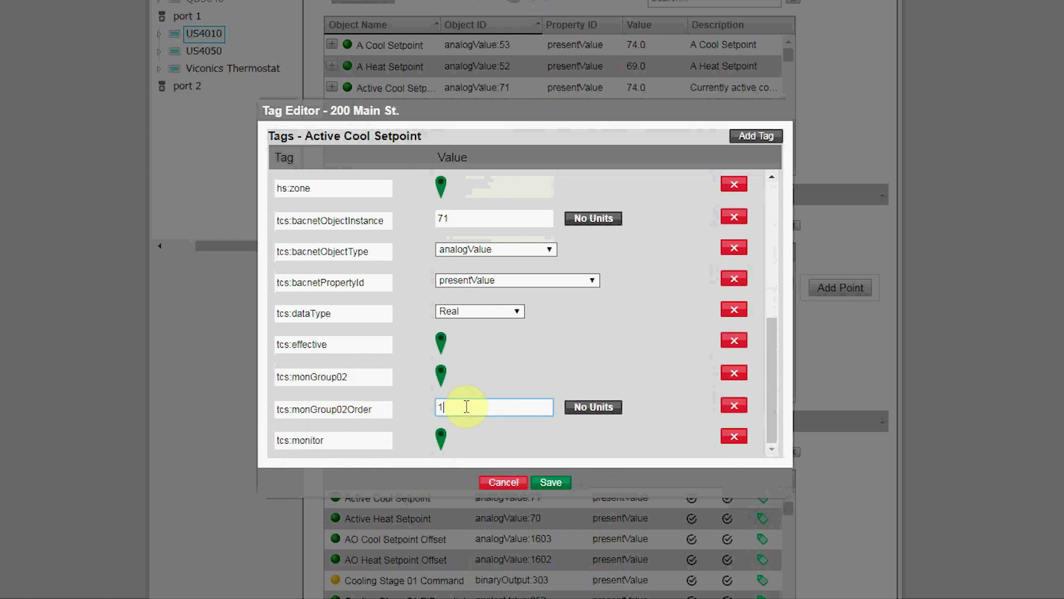
{"action": "left_click", "coordinate": [517, 483]}
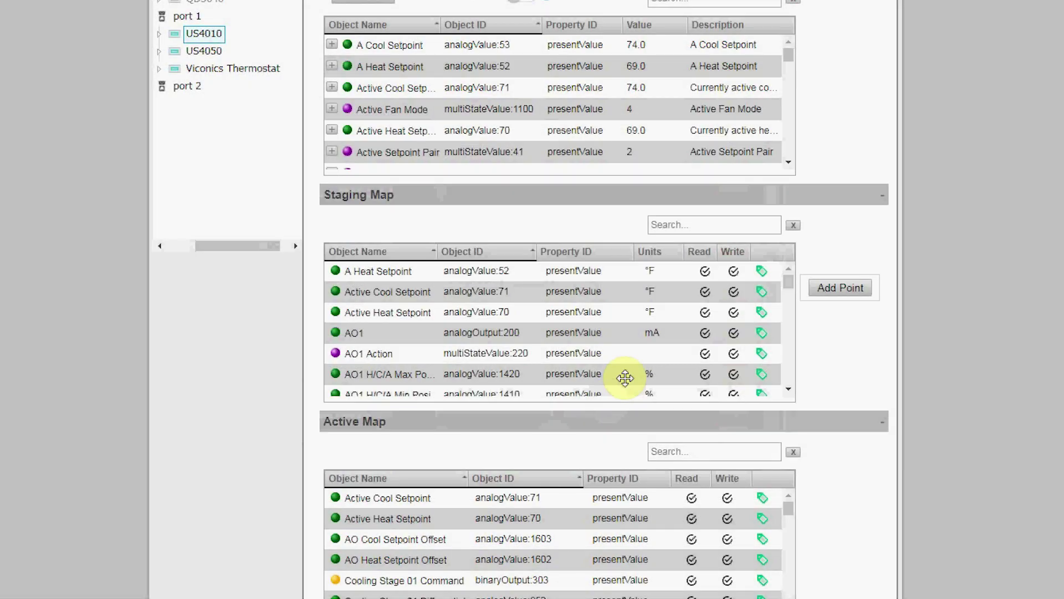
{"action": "scroll", "coordinate": [622, 380], "scroll_direction": "up", "scroll_amount": 5}
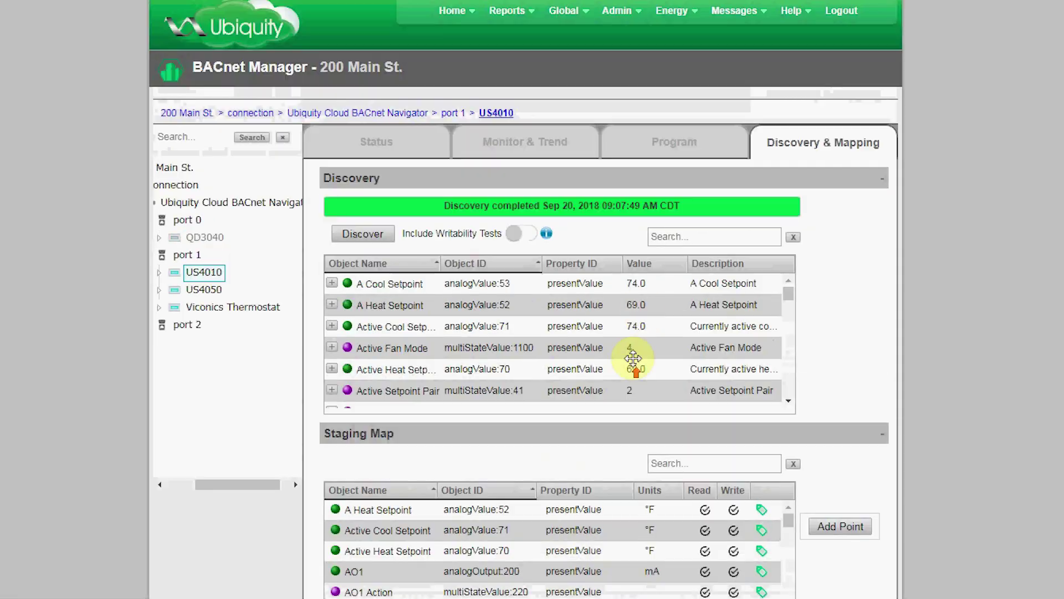
{"action": "left_click", "coordinate": [545, 146]}
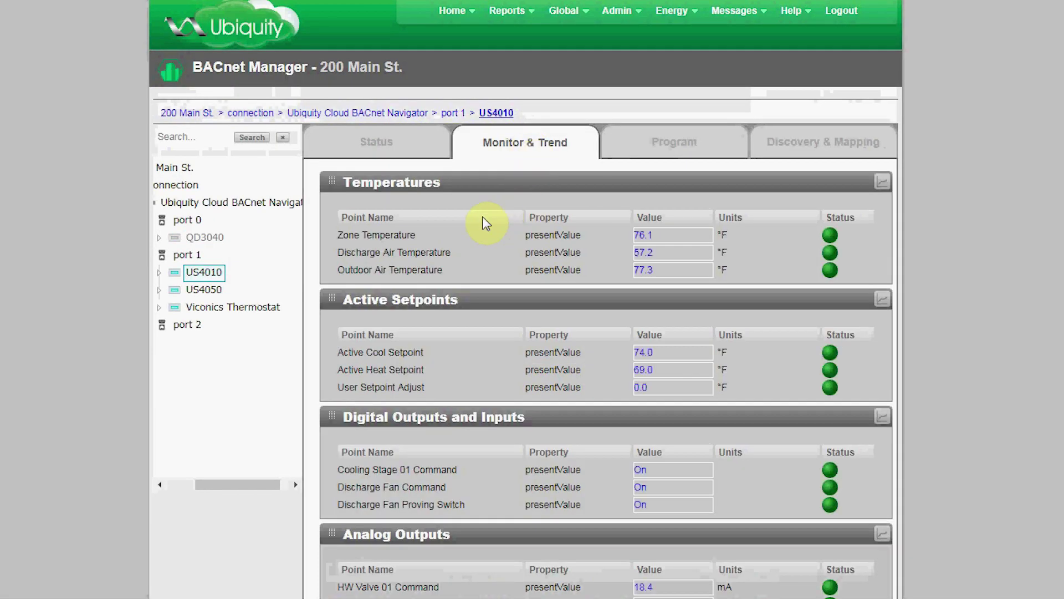
Highlight the Active Cool Setpoint name and scroll through the grouped Temperatures, Setpoints and Outputs tables.
{"action": "left_click_drag", "start_coordinate": [441, 352], "coordinate": [336, 352]}
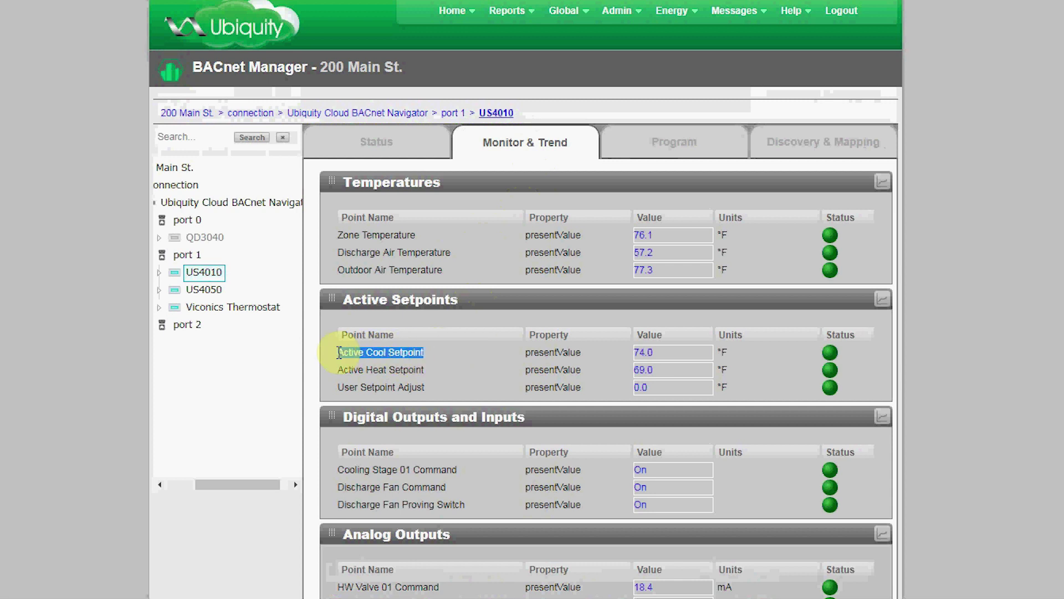
{"action": "left_click", "coordinate": [469, 388]}
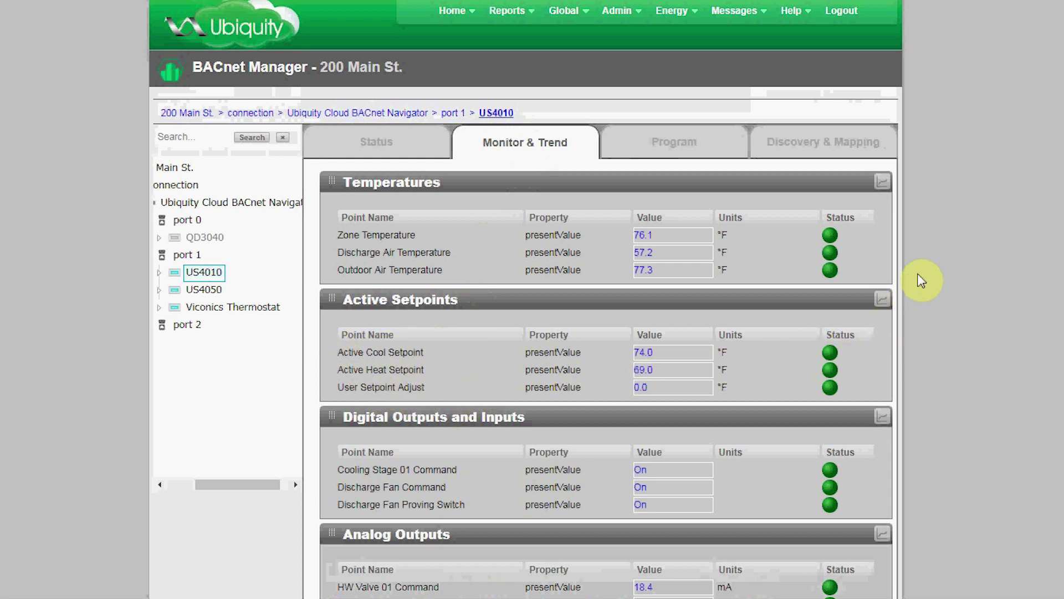
{"action": "scroll", "coordinate": [902, 291], "scroll_direction": "down", "scroll_amount": 2}
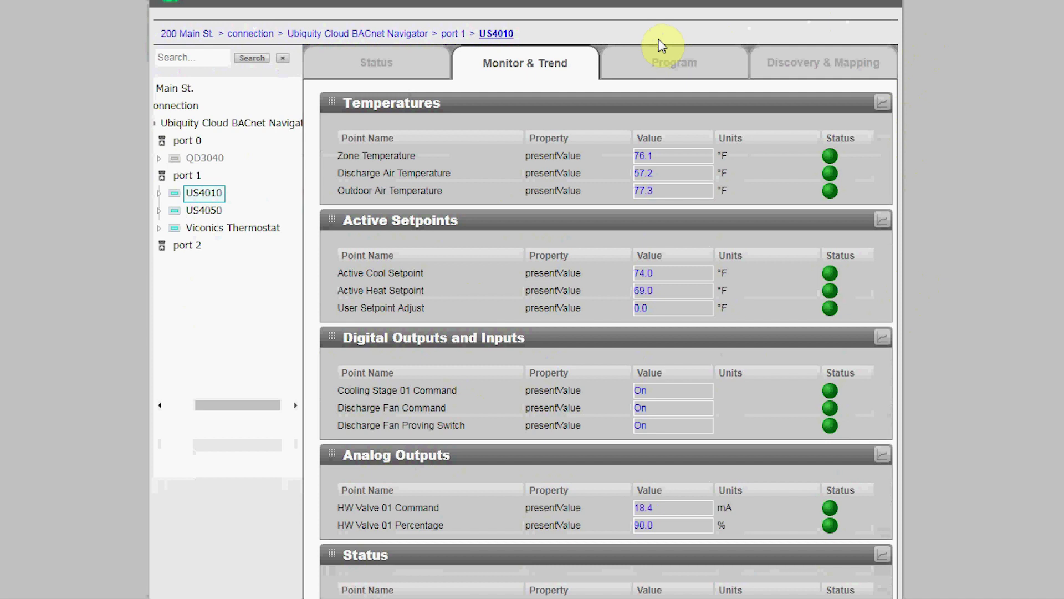
{"action": "scroll", "coordinate": [662, 44], "scroll_direction": "up", "scroll_amount": 3}
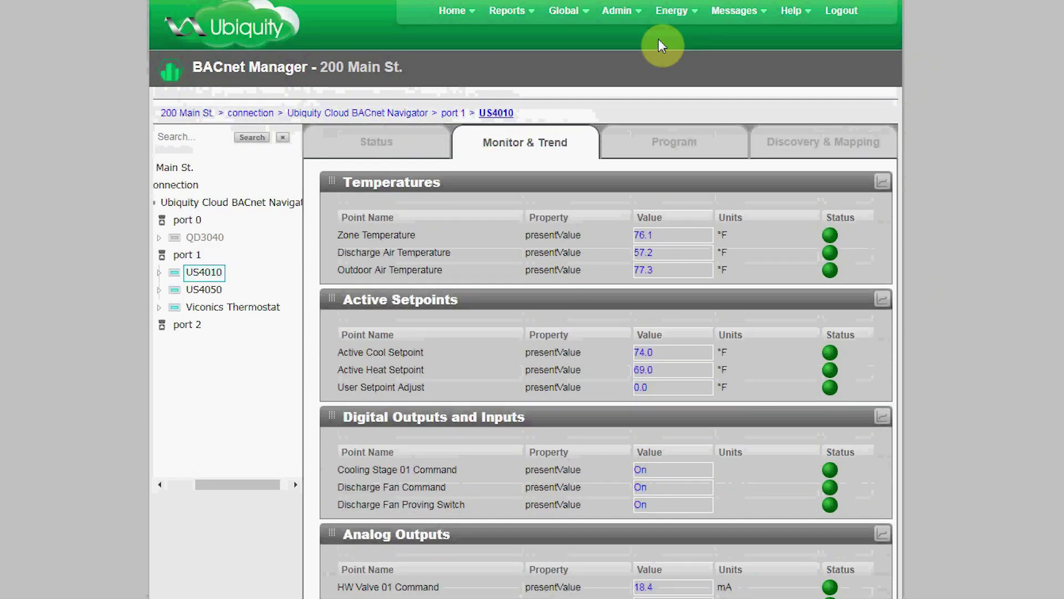